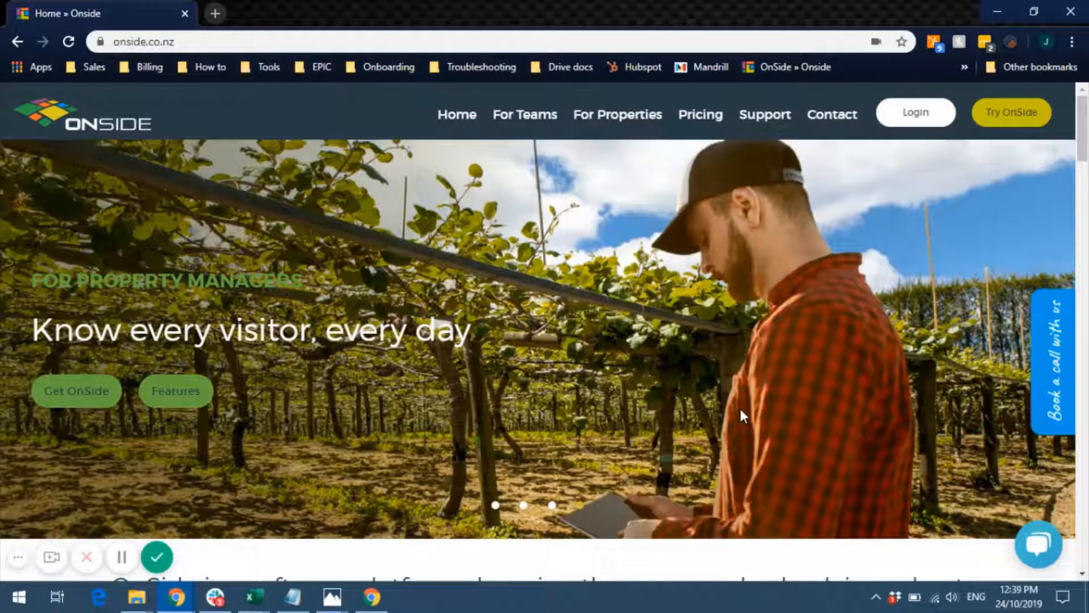
- Log in to OnSide and start a new property from Manage my properties
{"action": "left_click", "coordinate": [916, 112]}
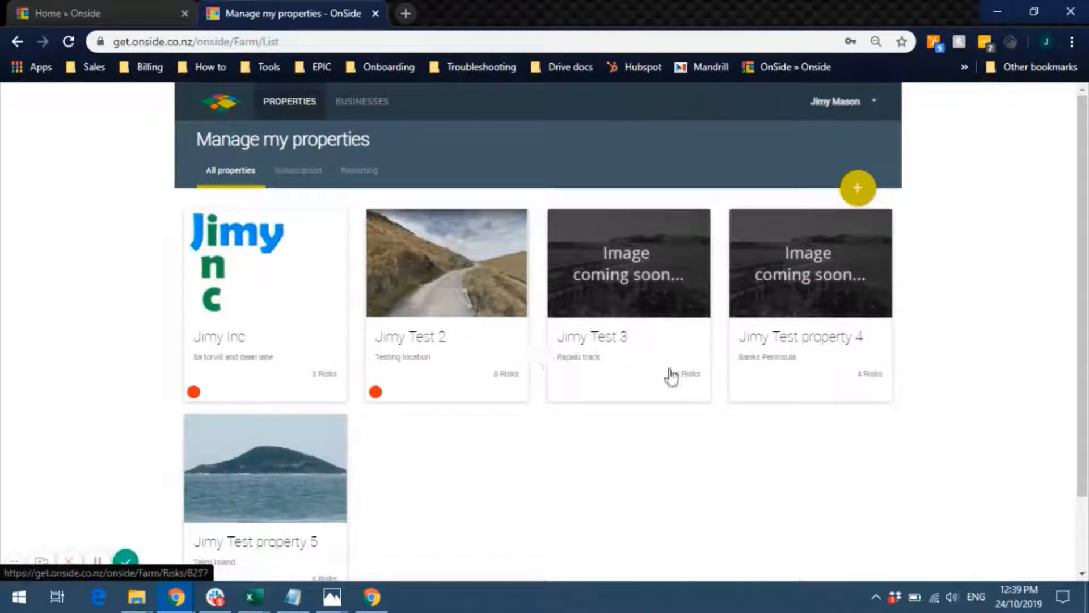
{"action": "left_click", "coordinate": [859, 187]}
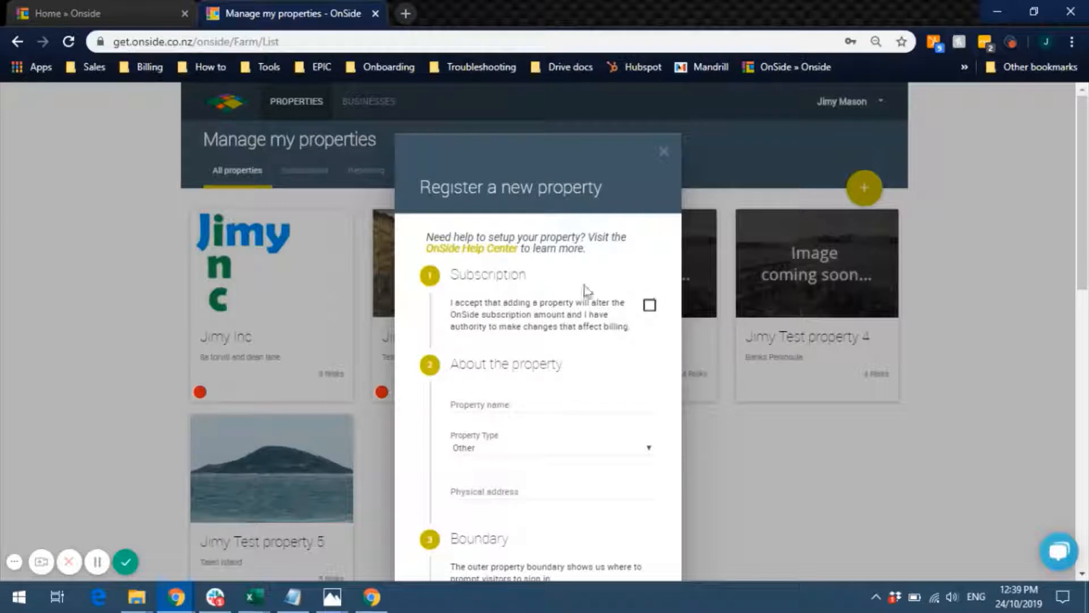
- Accept the billing terms and name the property 'Jimy Test Property 6'
{"action": "scroll", "coordinate": [1087, 165], "scroll_direction": "down", "scroll_amount": 1}
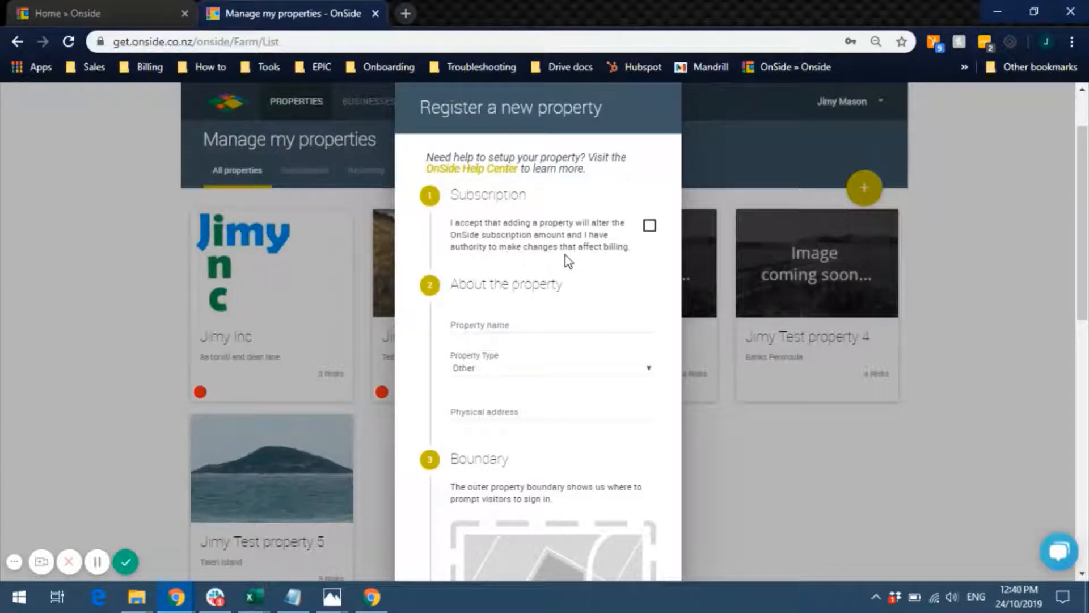
{"action": "left_click", "coordinate": [649, 225]}
{"action": "left_click", "coordinate": [533, 325]}
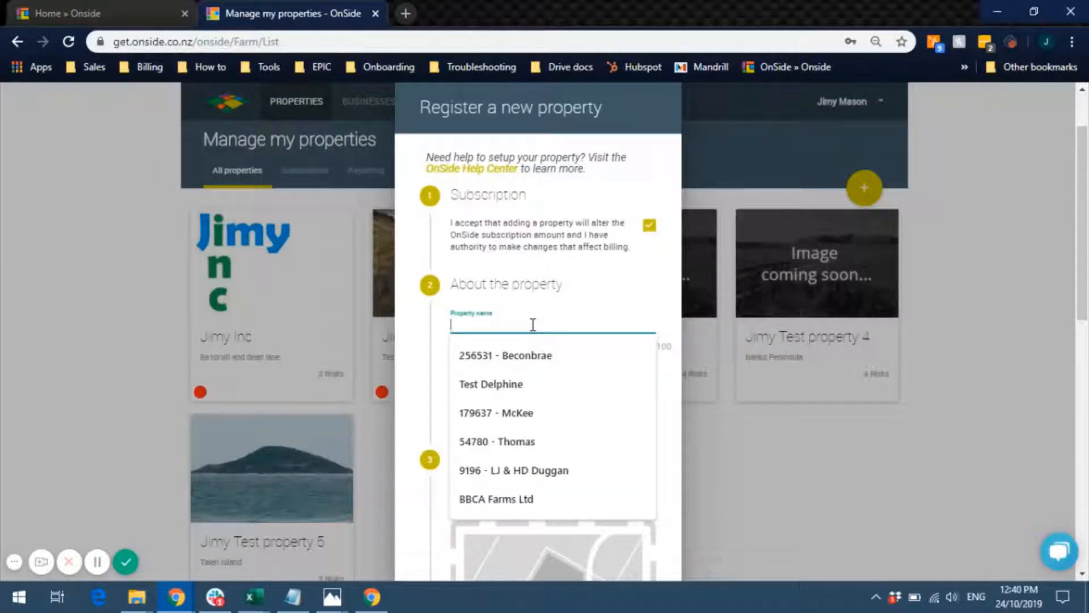
{"action": "type", "text": "Jimy Tes"}
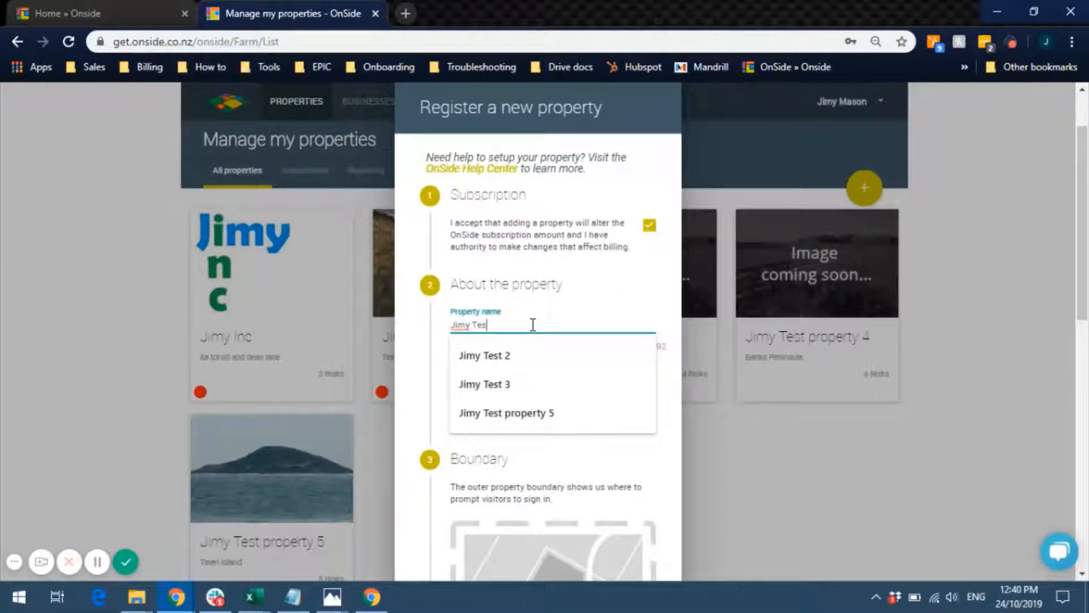
{"action": "type", "text": "t pr"}
{"action": "key", "text": "BackSpace"}
{"action": "key", "text": "BackSpace"}
{"action": "type", "text": "Pr"}
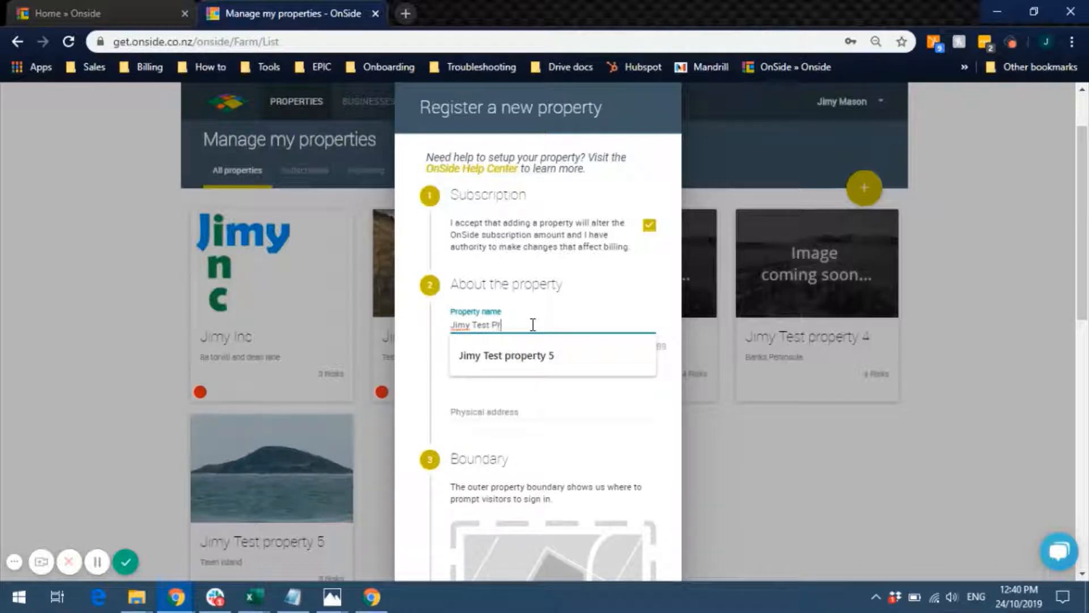
{"action": "type", "text": "operty 6"}
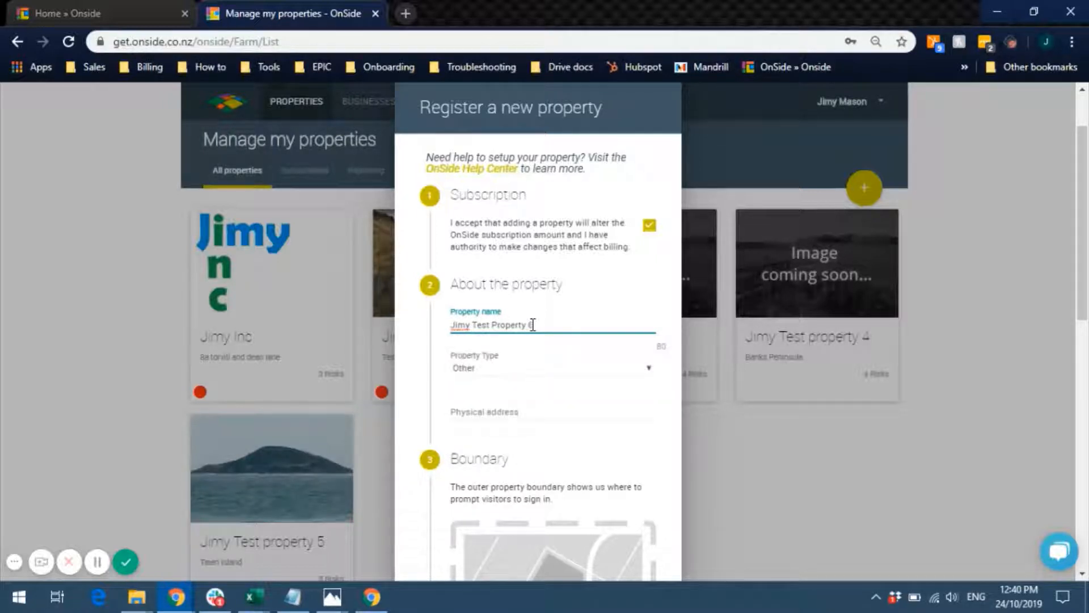
- Set the property type to Arable and enter the physical address beginning '100'
{"action": "left_click", "coordinate": [513, 381]}
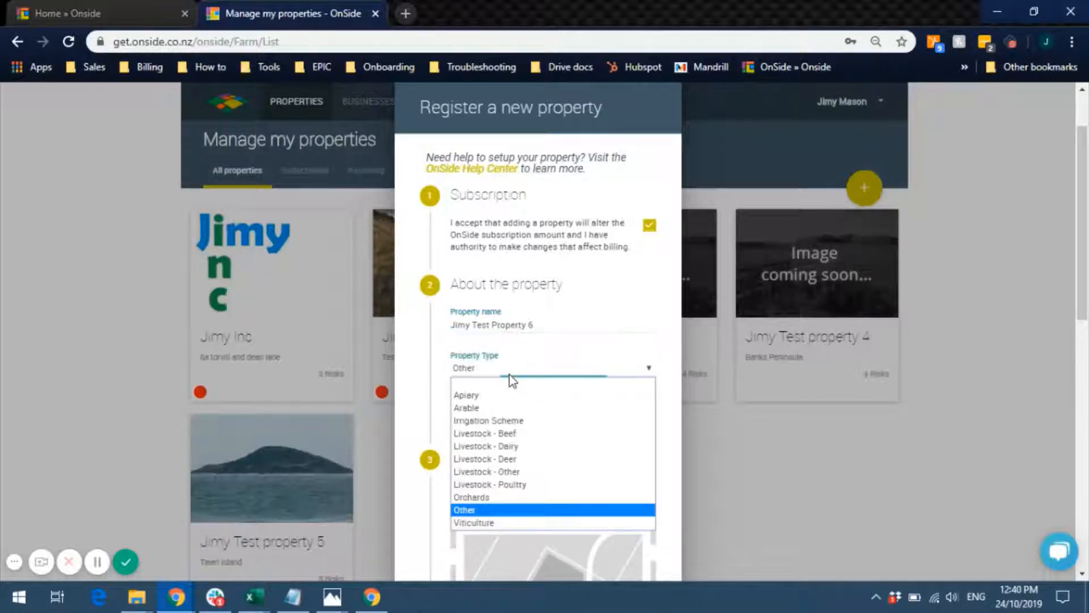
{"action": "left_click", "coordinate": [491, 408]}
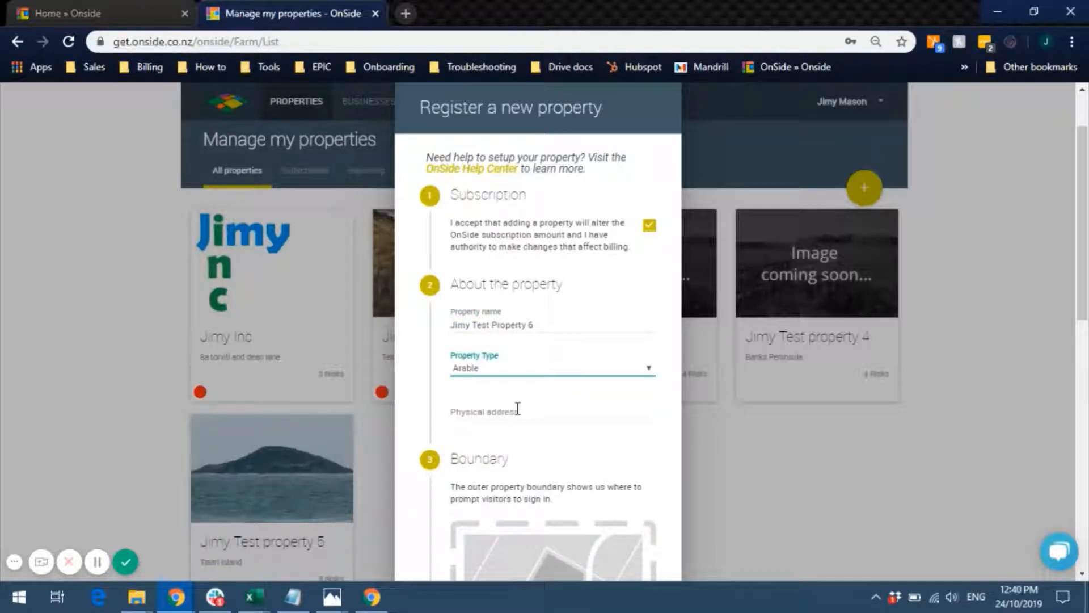
{"action": "left_click", "coordinate": [518, 408]}
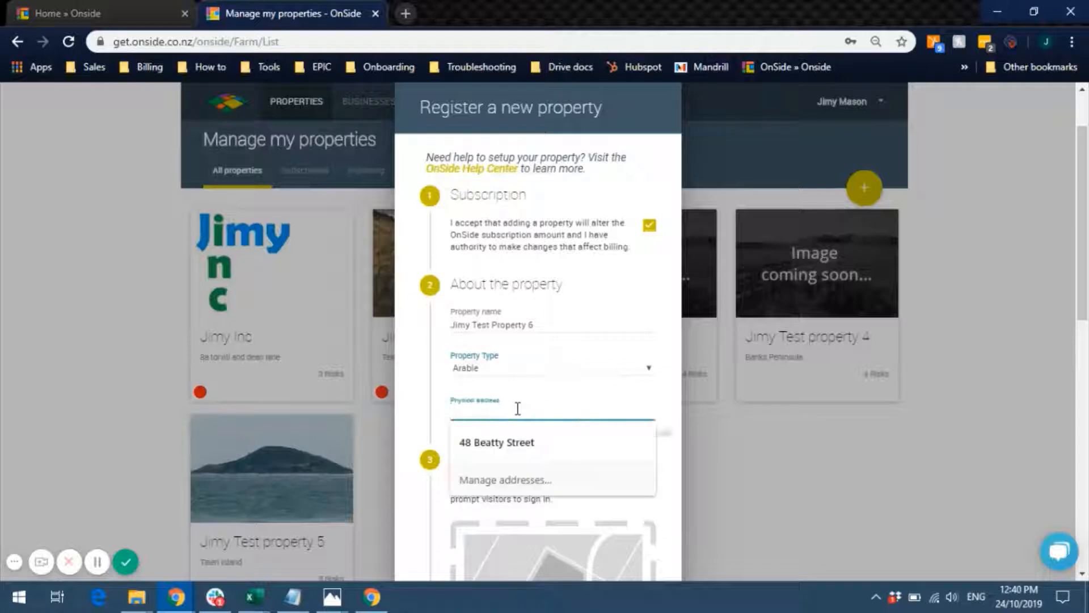
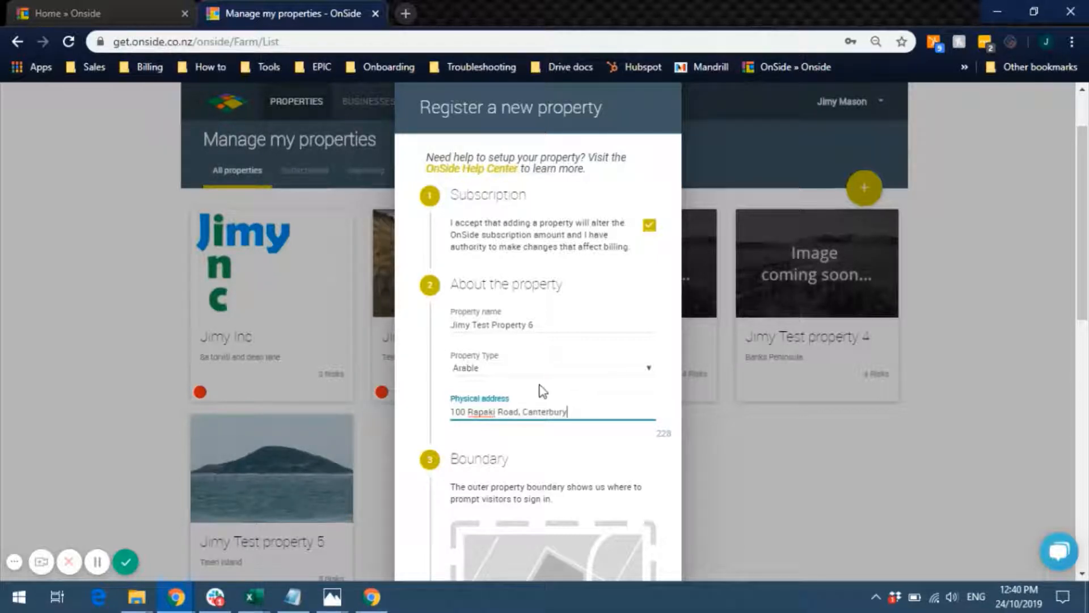
{"action": "scroll", "coordinate": [1085, 230], "scroll_direction": "down", "scroll_amount": 4}
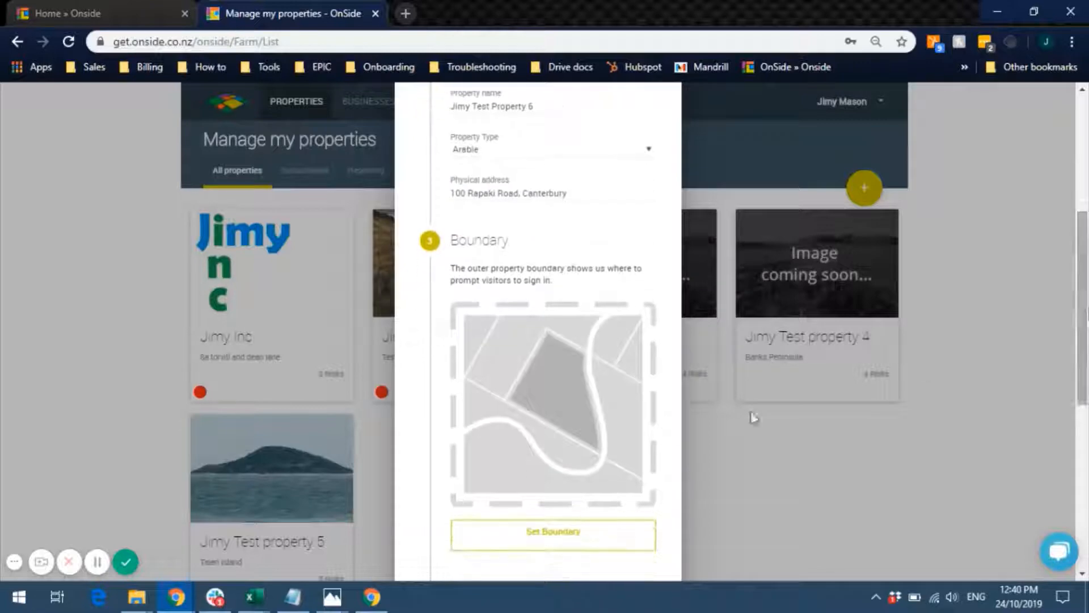
- Hand-draw a five-corner boundary around the paddock on the map and save it
{"action": "left_click", "coordinate": [549, 545]}
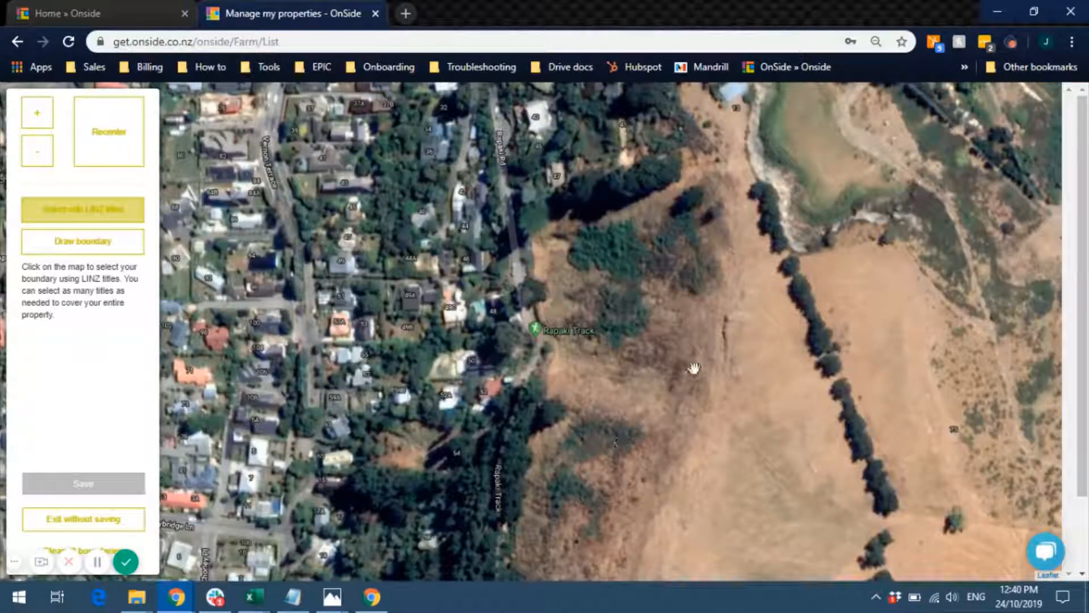
{"action": "mouse_move", "coordinate": [718, 402]}
{"action": "left_mouse_down"}
{"action": "mouse_move", "coordinate": [680, 380]}
{"action": "mouse_move", "coordinate": [543, 344]}
{"action": "mouse_move", "coordinate": [484, 369]}
{"action": "left_mouse_up"}
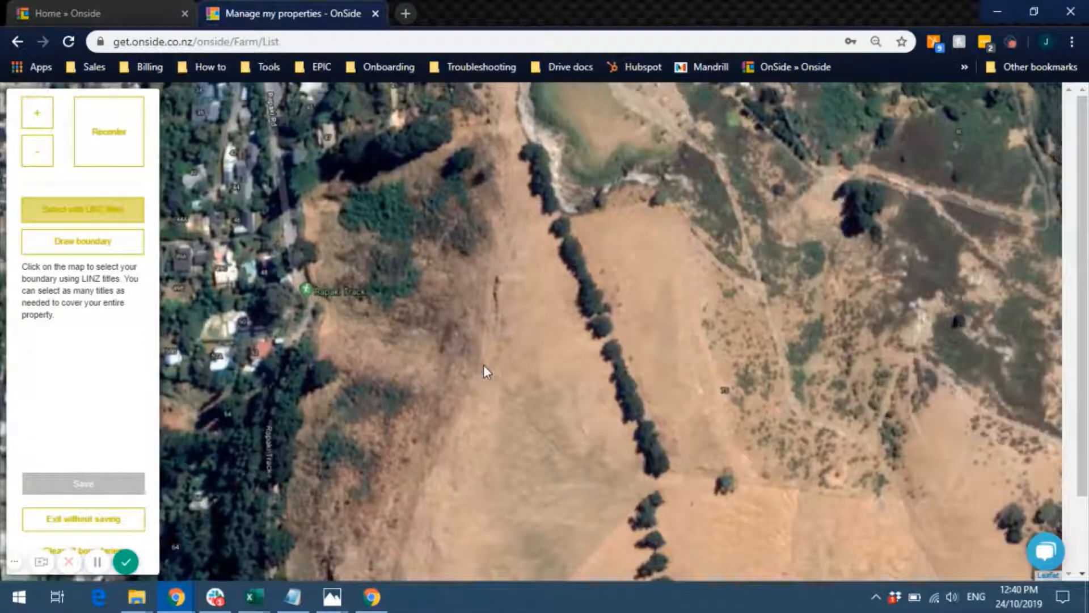
{"action": "left_click", "coordinate": [68, 251]}
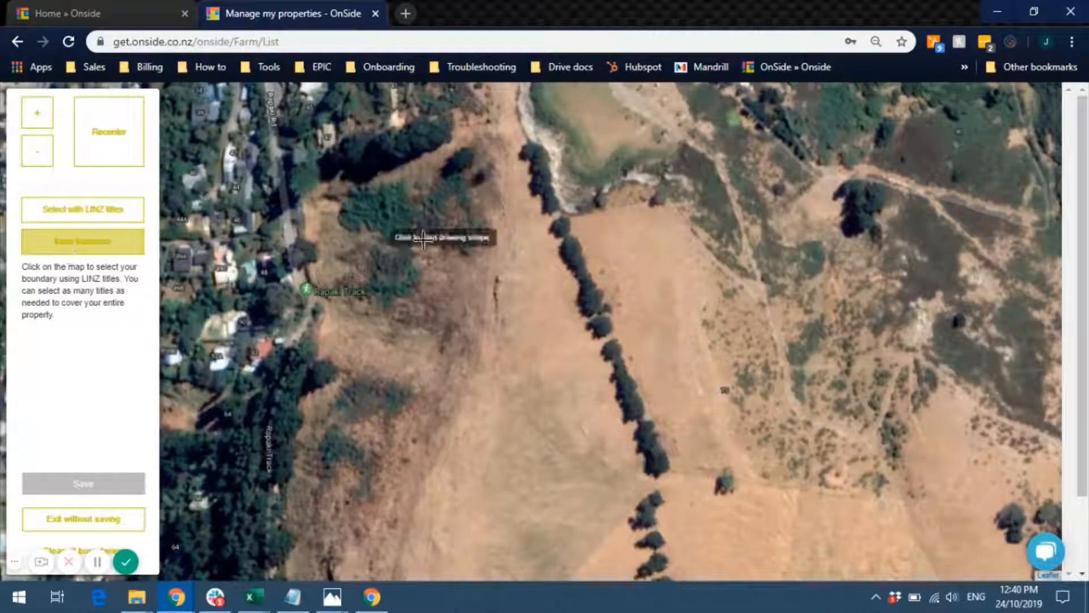
{"action": "left_click", "coordinate": [495, 230]}
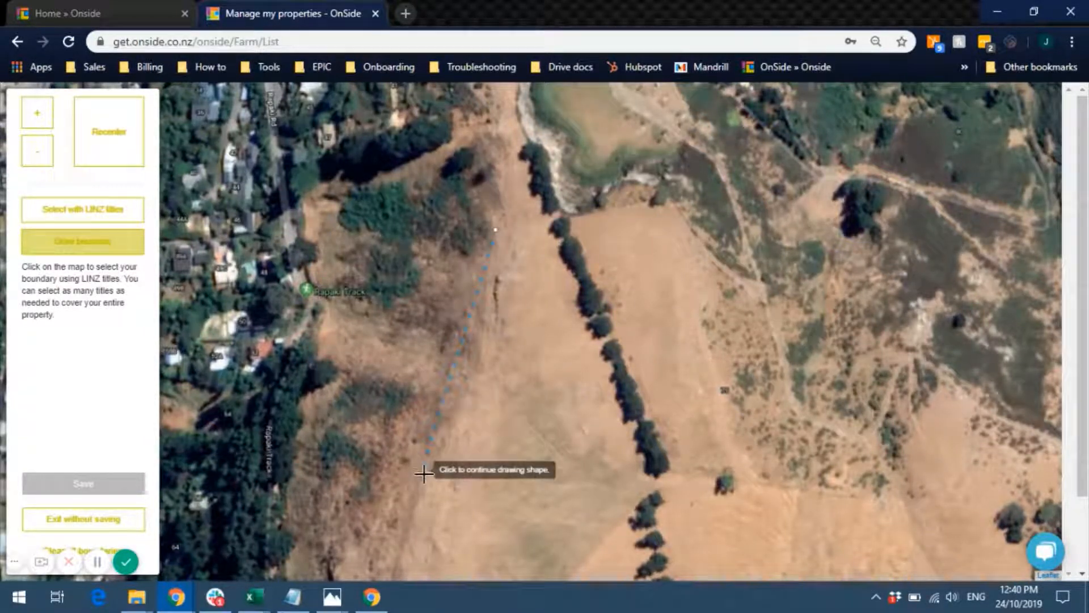
{"action": "left_click", "coordinate": [483, 345]}
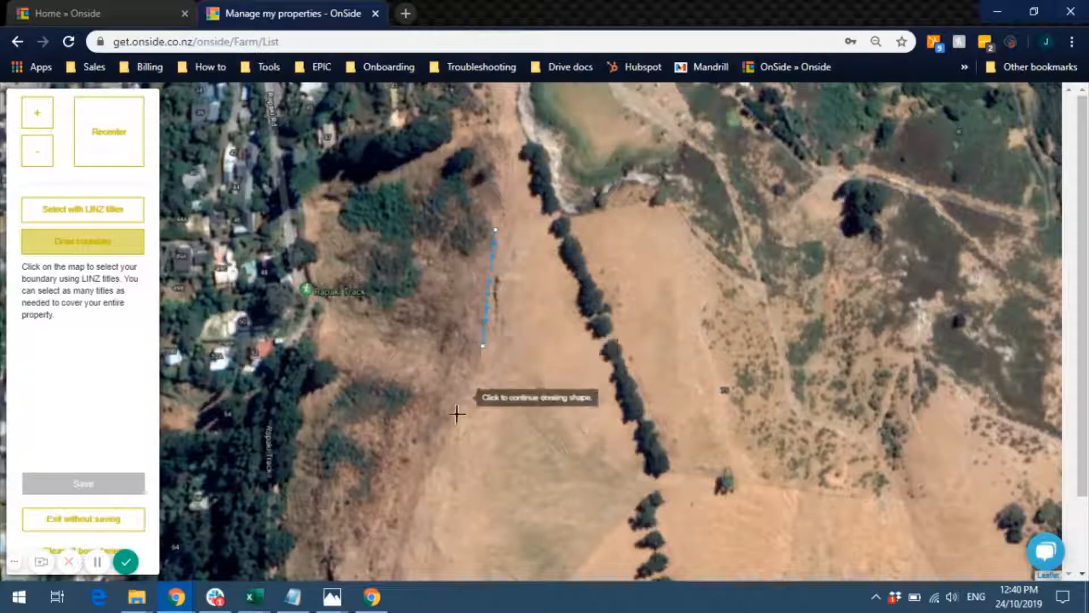
{"action": "left_click", "coordinate": [449, 443]}
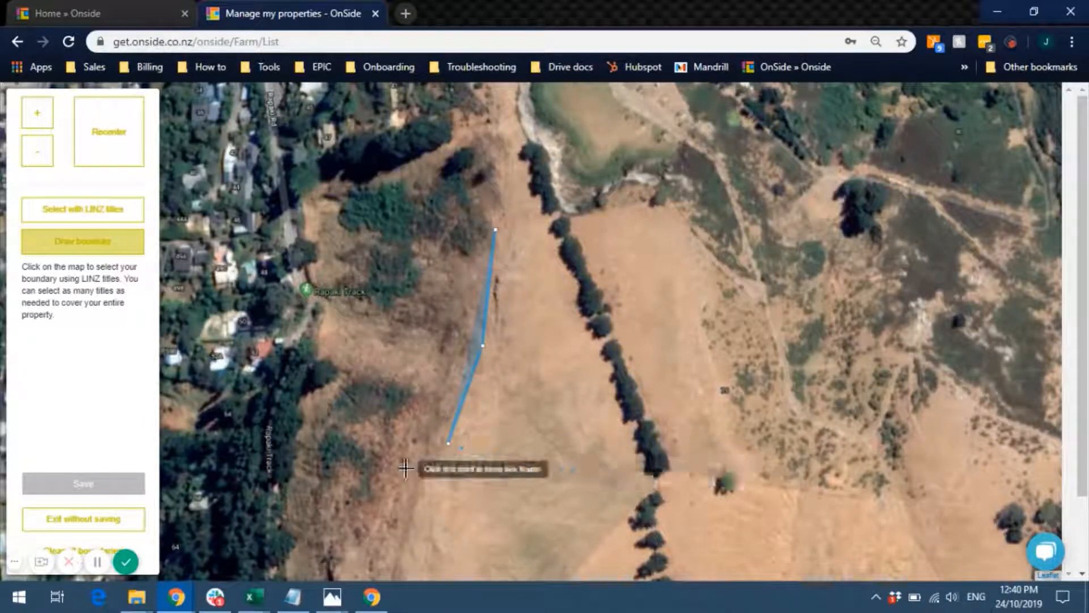
{"action": "left_click", "coordinate": [647, 465]}
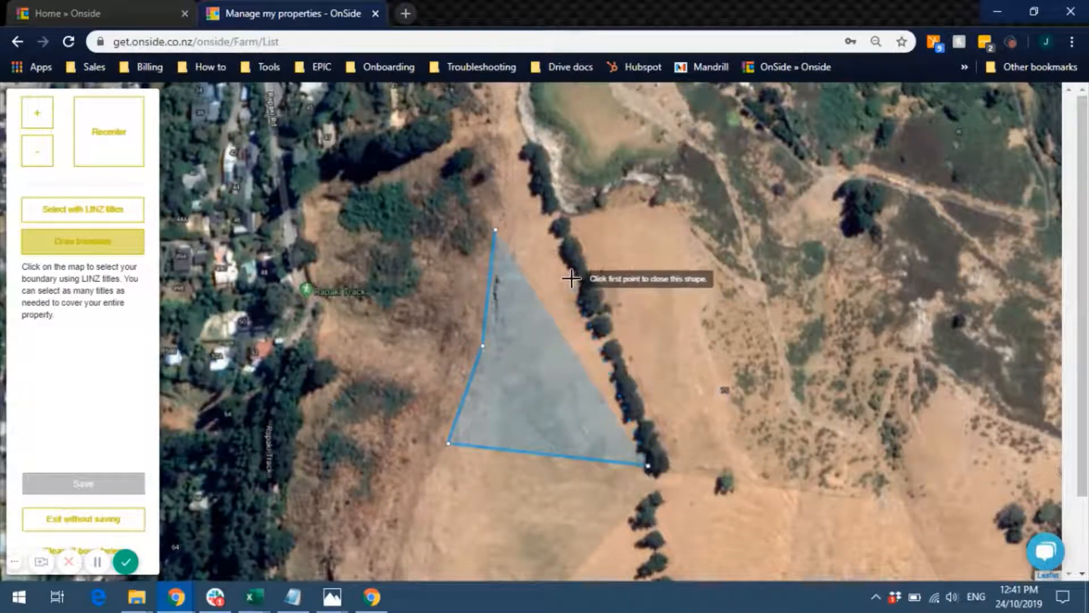
{"action": "left_click", "coordinate": [554, 224]}
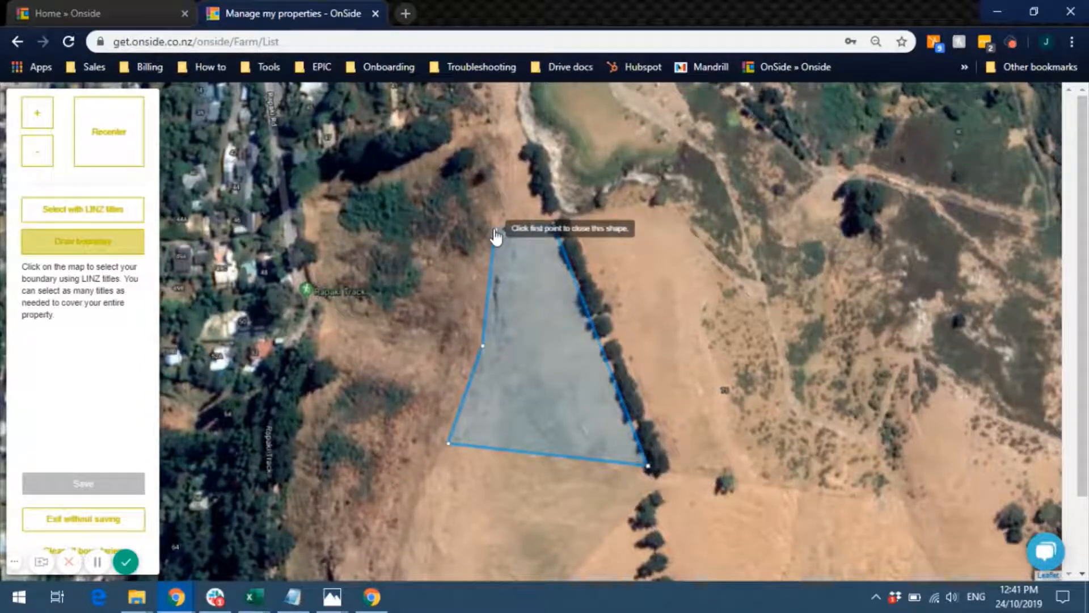
{"action": "left_click", "coordinate": [496, 231]}
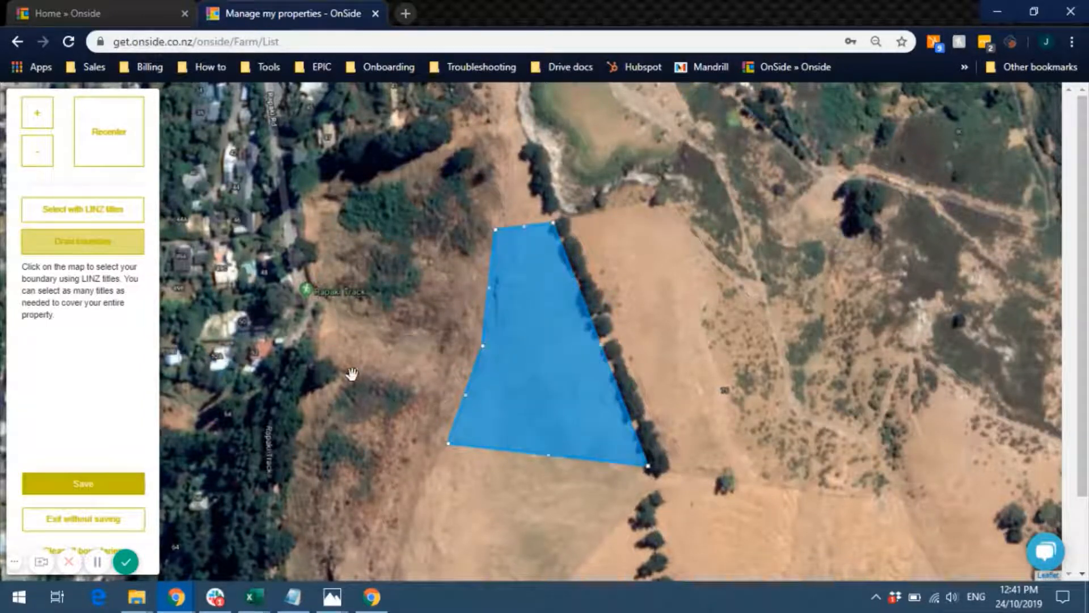
{"action": "left_click", "coordinate": [74, 485]}
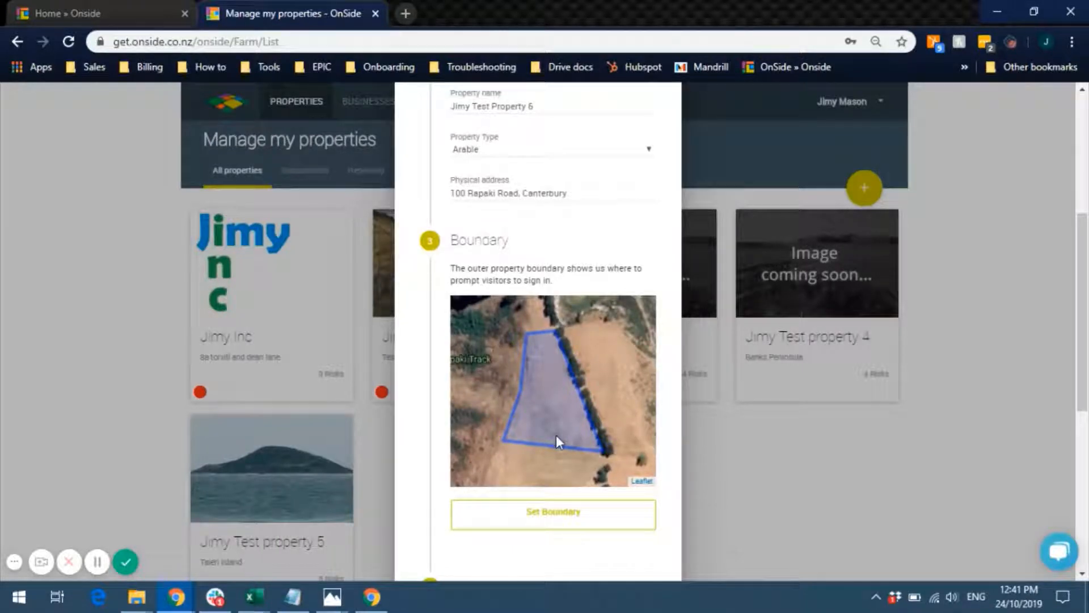
- Replace the hand-drawn boundary with the LINZ title parcel and save it
{"action": "left_click", "coordinate": [557, 505]}
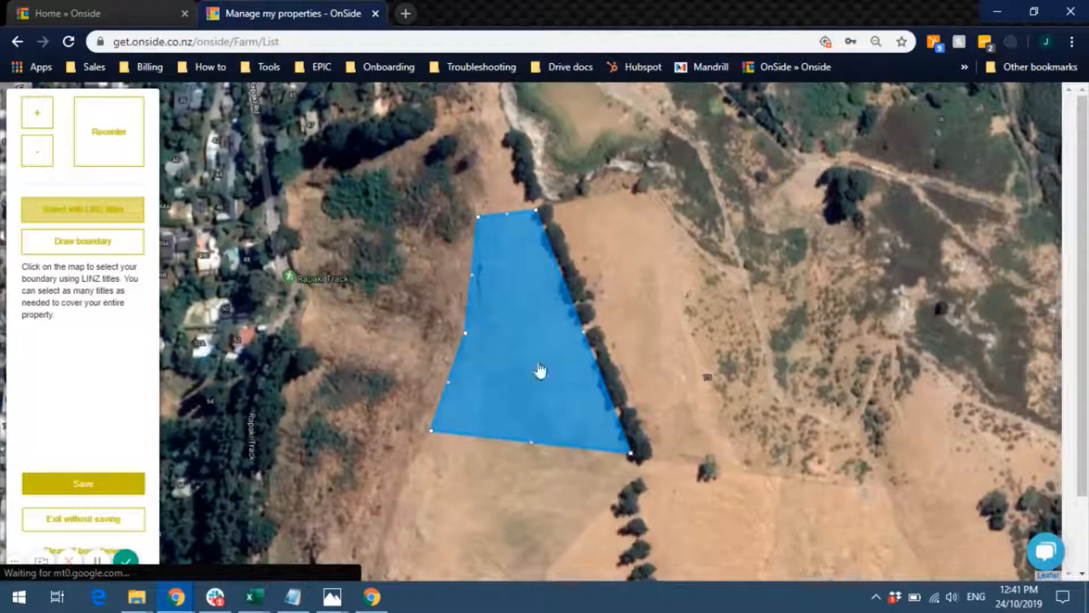
{"action": "left_click", "coordinate": [531, 375]}
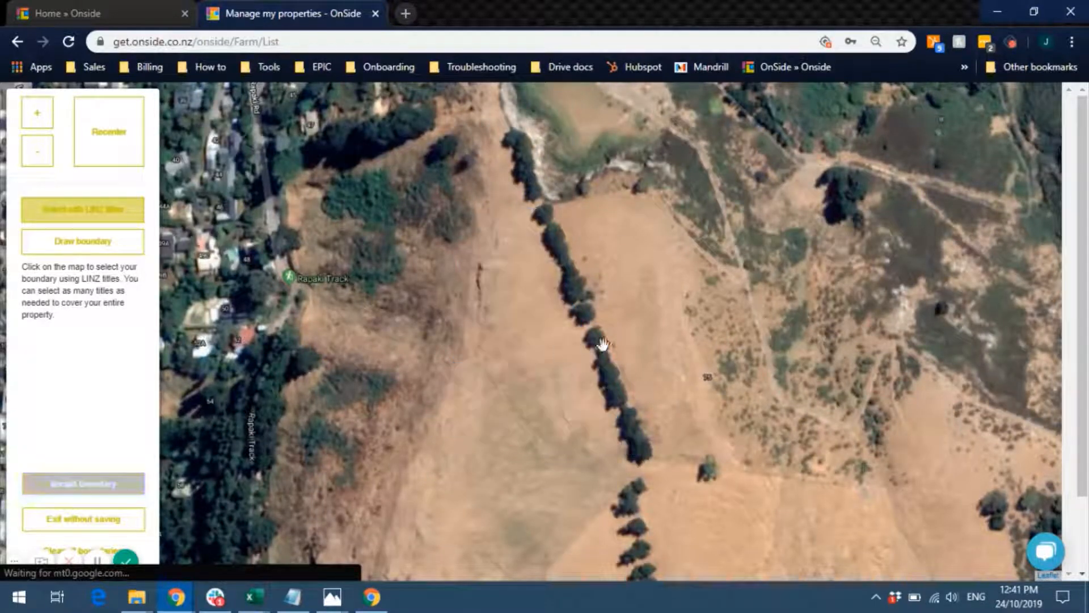
{"action": "left_click", "coordinate": [607, 278]}
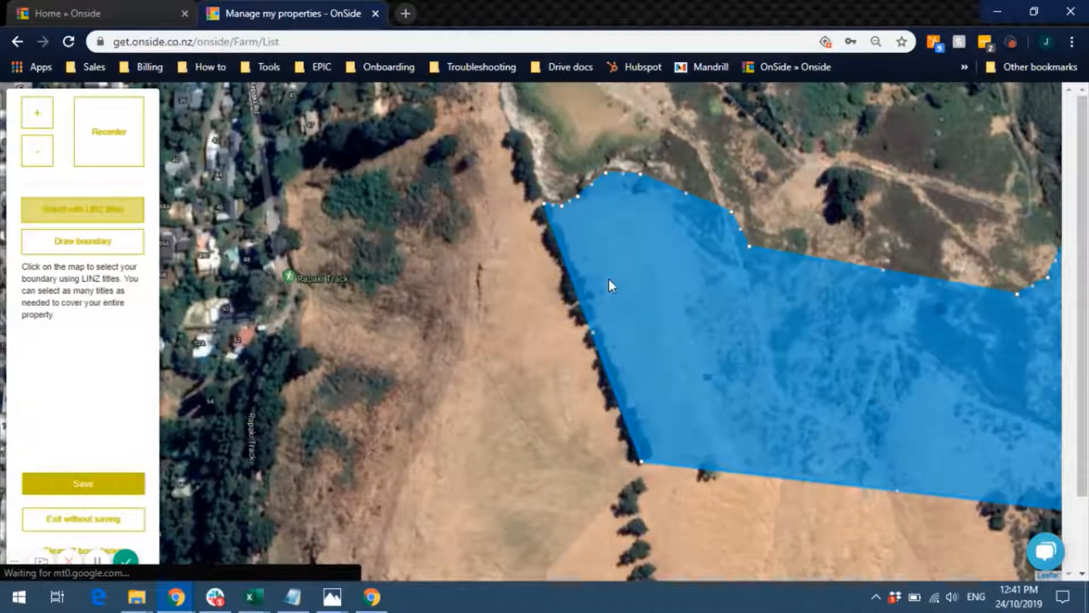
{"action": "left_click_drag", "start_coordinate": [747, 318], "coordinate": [643, 282]}
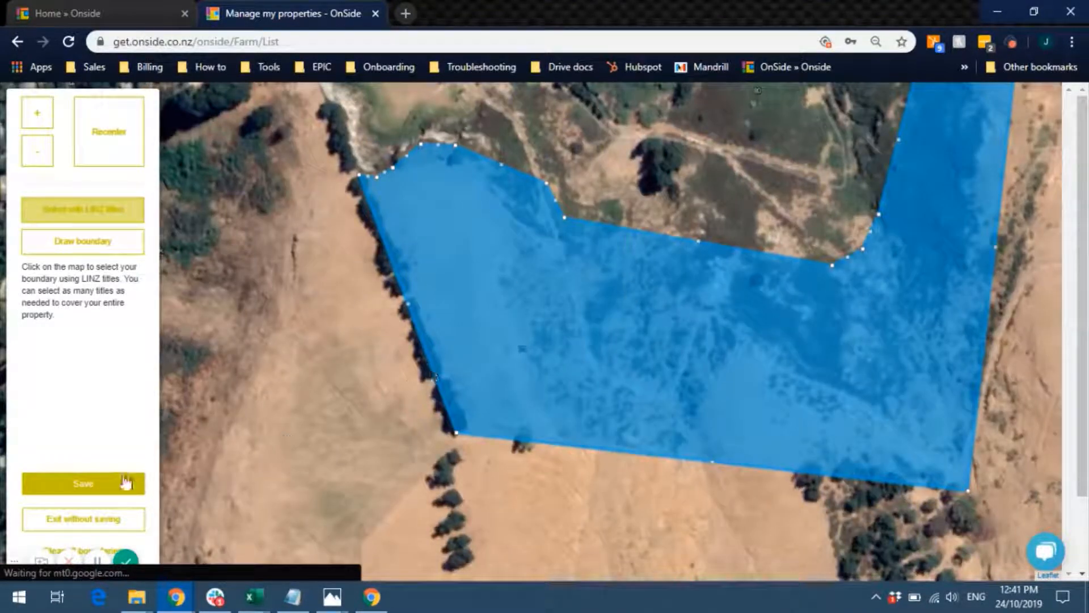
{"action": "left_click", "coordinate": [108, 484]}
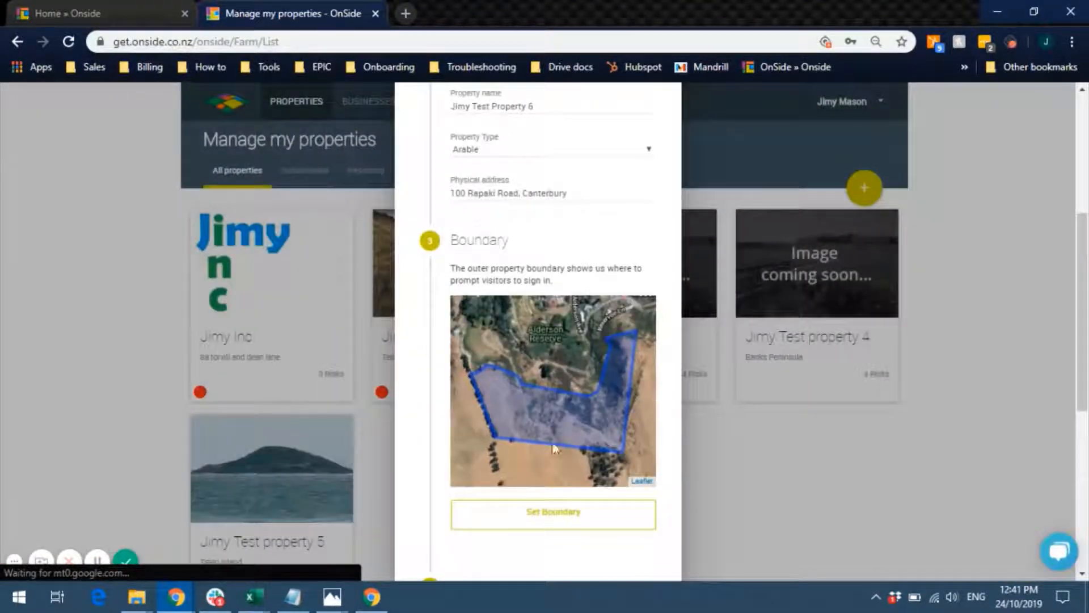
- Scroll past the Photo section and register Jimy Test Property 6
{"action": "left_click_drag", "start_coordinate": [1086, 281], "coordinate": [1087, 420]}
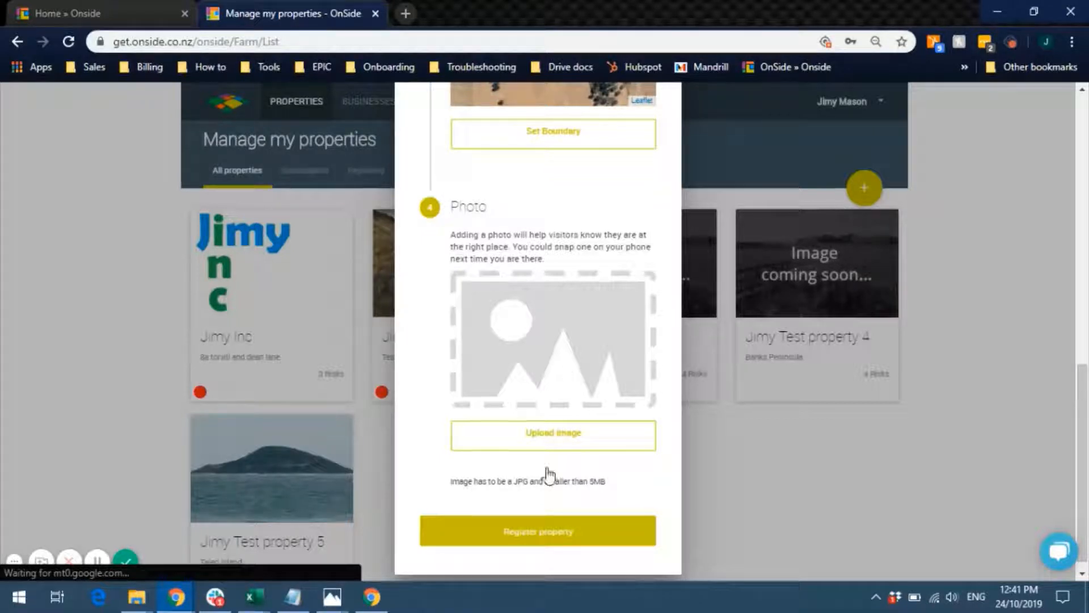
{"action": "left_click", "coordinate": [539, 531]}
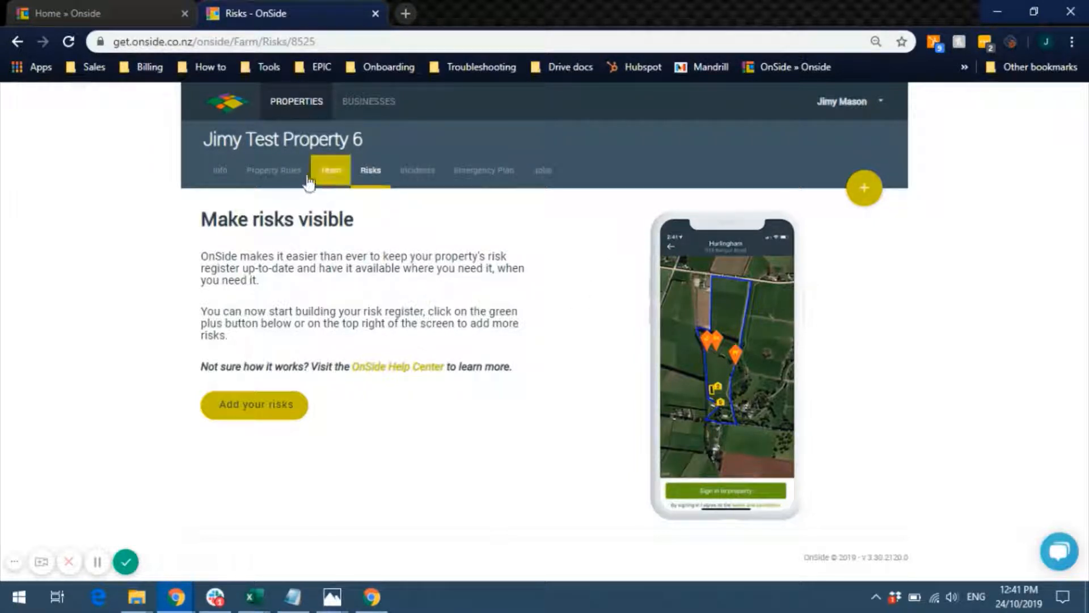
- Open the Info page for Jimy Test Property 6 by way of the Team tab
{"action": "left_click", "coordinate": [349, 176]}
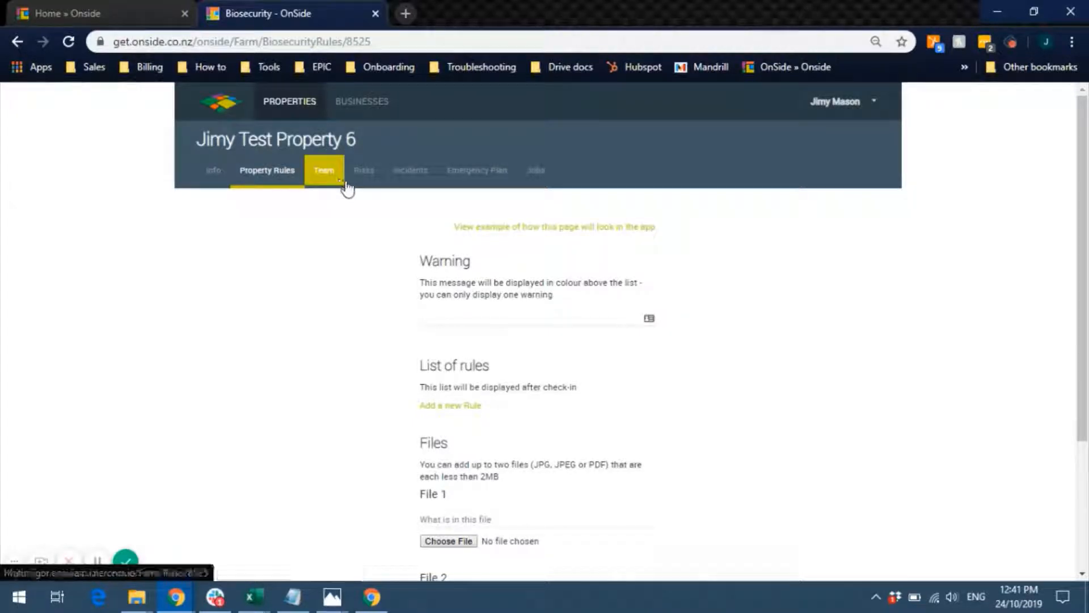
{"action": "left_click", "coordinate": [340, 181]}
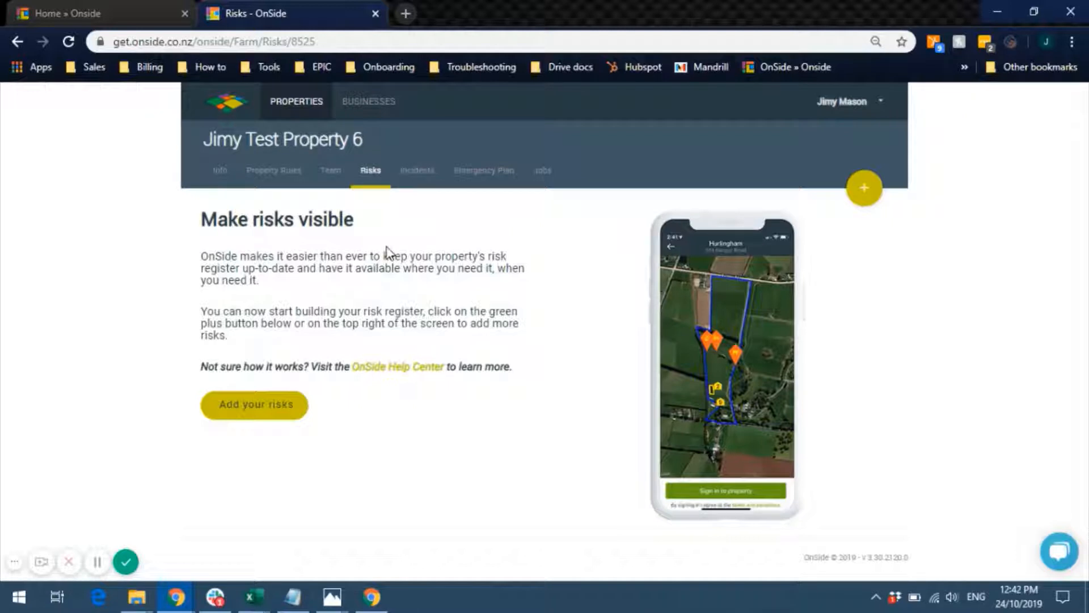
{"action": "left_click", "coordinate": [222, 172]}
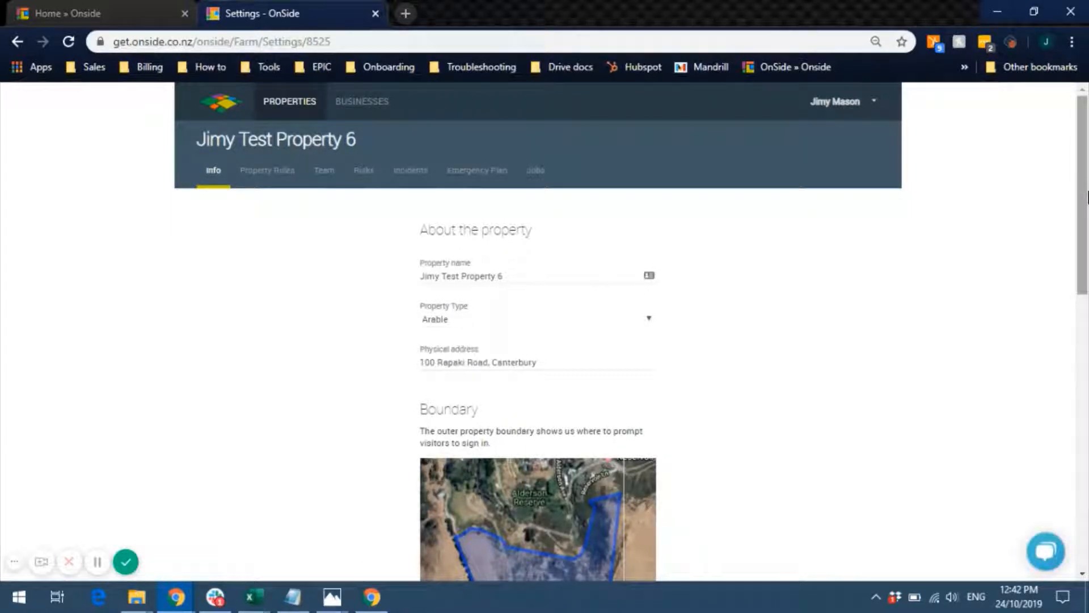
{"action": "left_click_drag", "start_coordinate": [1087, 198], "coordinate": [1088, 247]}
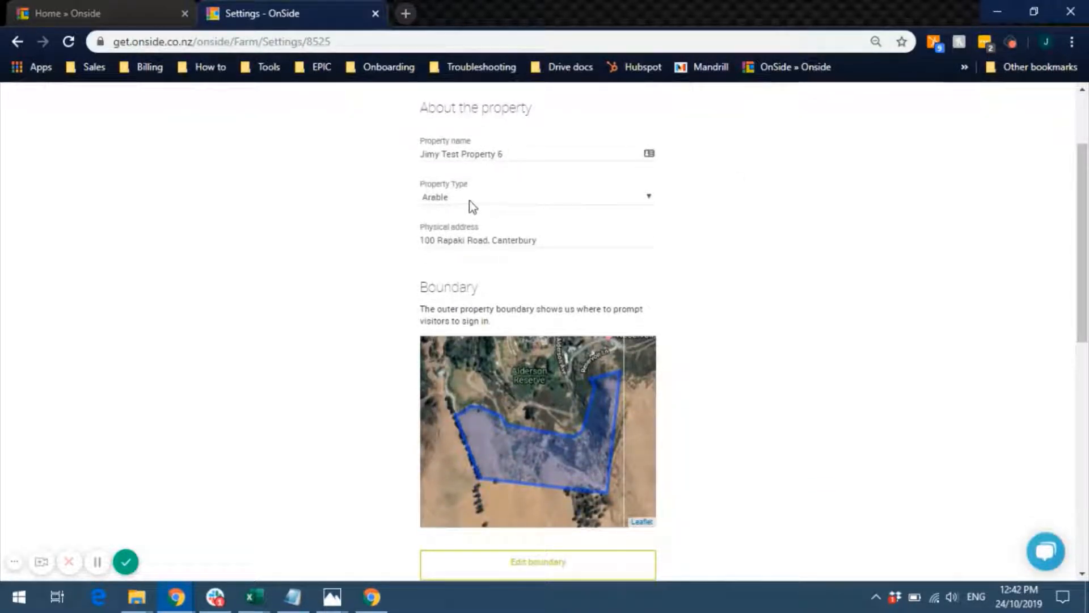
{"action": "double_click", "coordinate": [480, 240]}
{"action": "type", "text": "Track"}
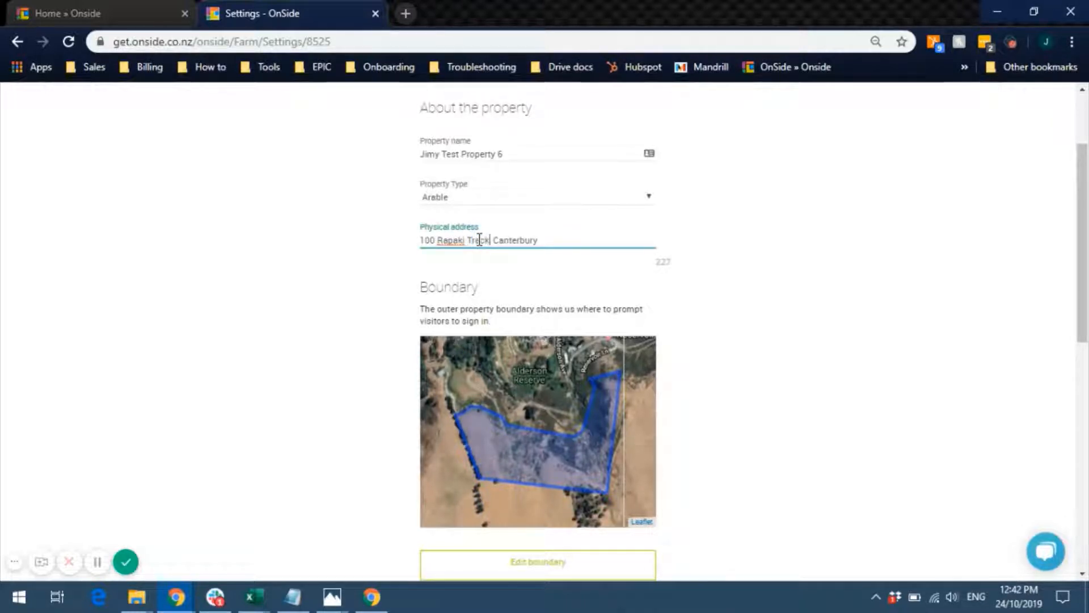
{"action": "scroll", "coordinate": [577, 331], "scroll_direction": "down", "scroll_amount": 3}
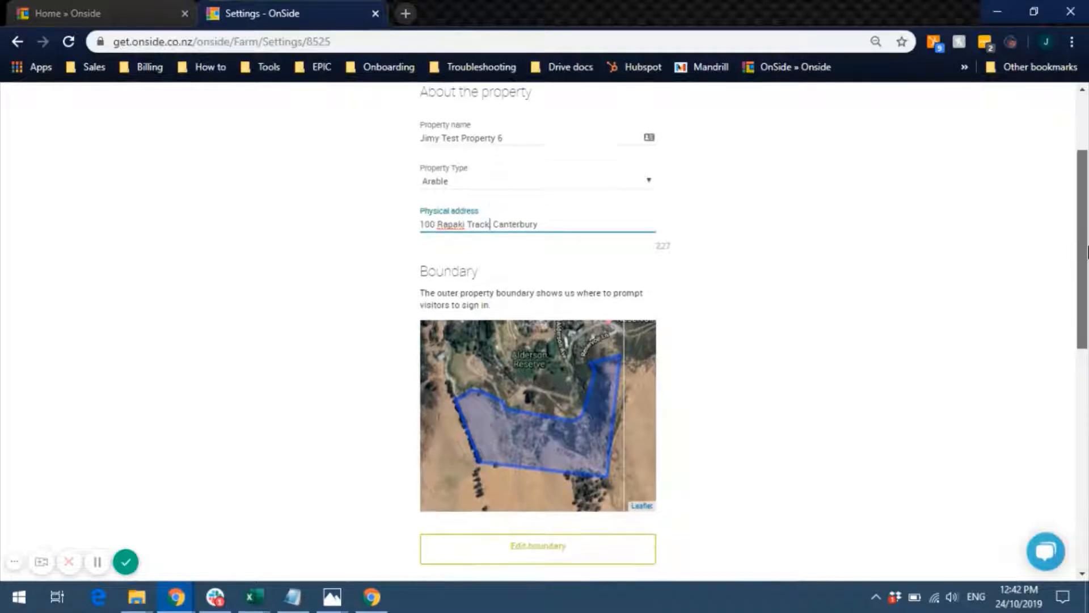
- Drag the boundary's left-side vertices outward to extend it west, then save the boundary
{"action": "left_click", "coordinate": [559, 387]}
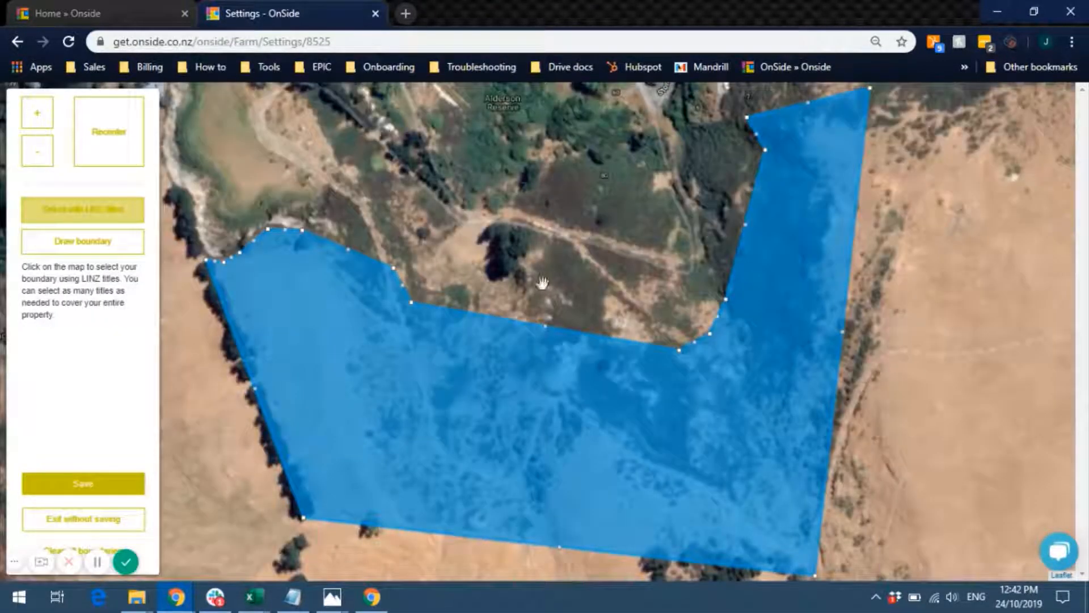
{"action": "left_click_drag", "start_coordinate": [560, 255], "coordinate": [625, 214]}
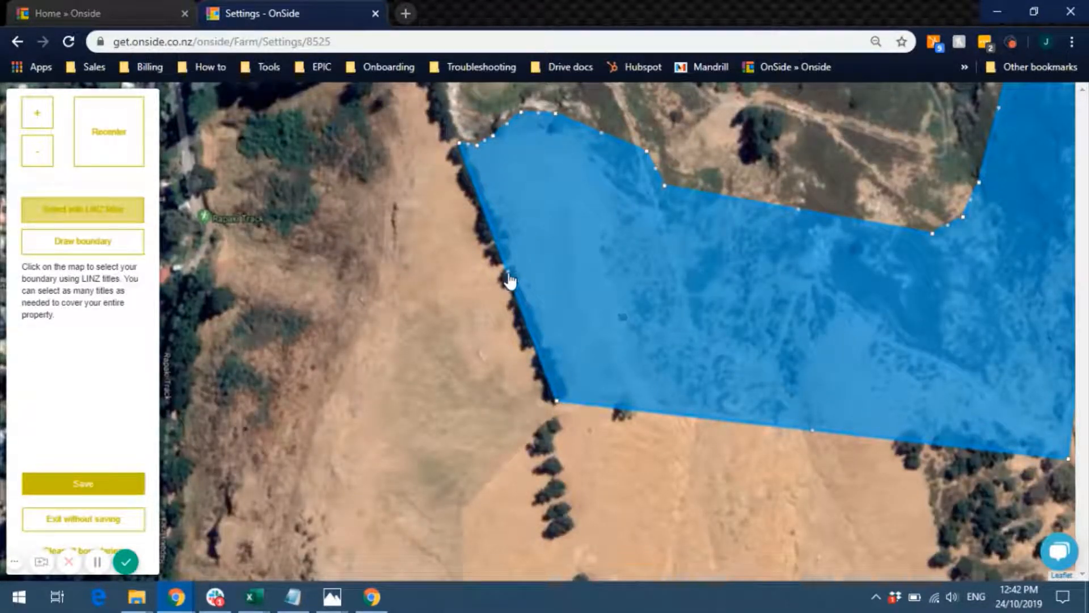
{"action": "left_click_drag", "start_coordinate": [509, 278], "coordinate": [287, 398]}
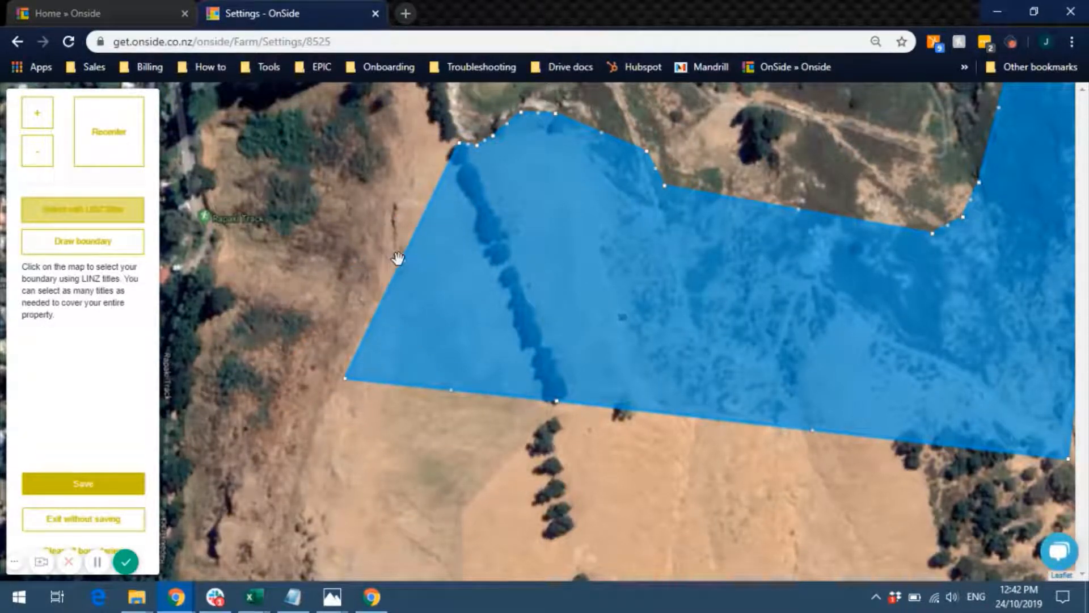
{"action": "left_click_drag", "start_coordinate": [397, 258], "coordinate": [396, 125]}
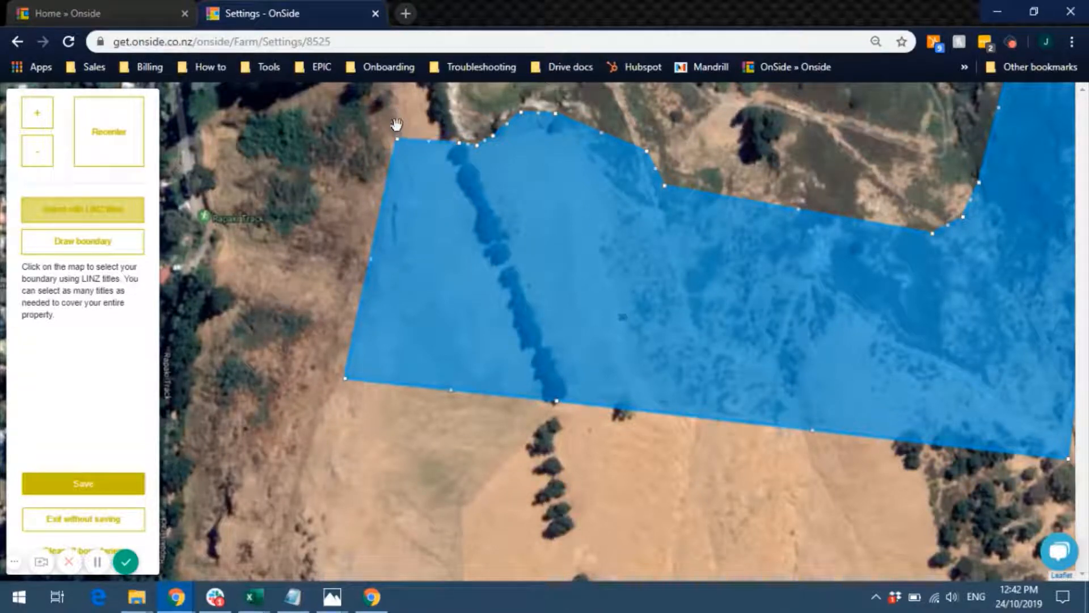
{"action": "left_click", "coordinate": [85, 485]}
{"action": "scroll", "coordinate": [1087, 335], "scroll_direction": "down", "scroll_amount": 3}
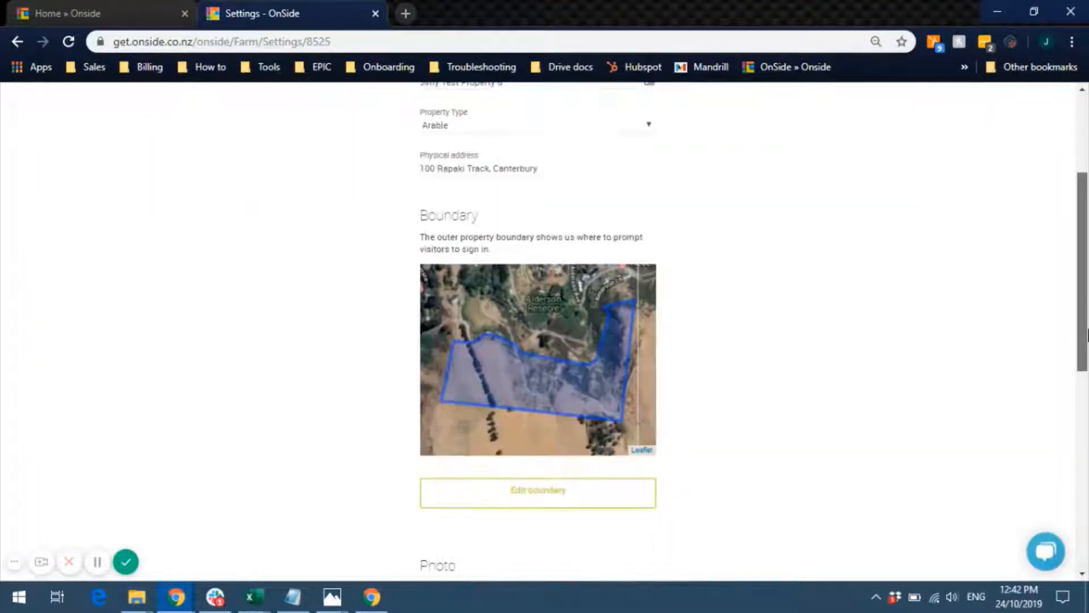
- Leave Disable alerts unticked and save the changes with Update property
{"action": "left_click_drag", "start_coordinate": [1088, 335], "coordinate": [1087, 508]}
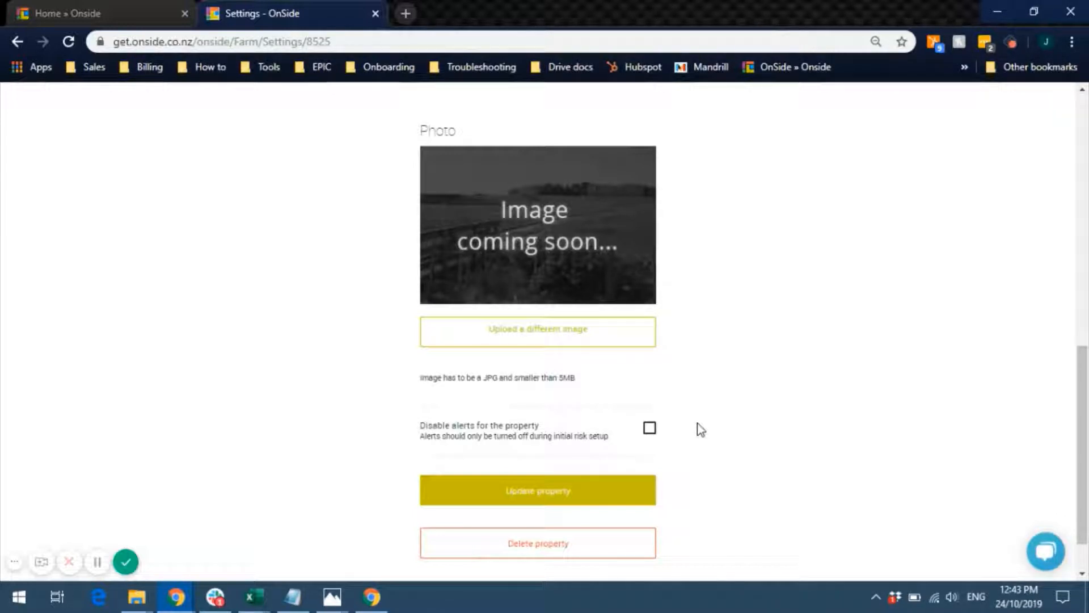
{"action": "left_click", "coordinate": [650, 429]}
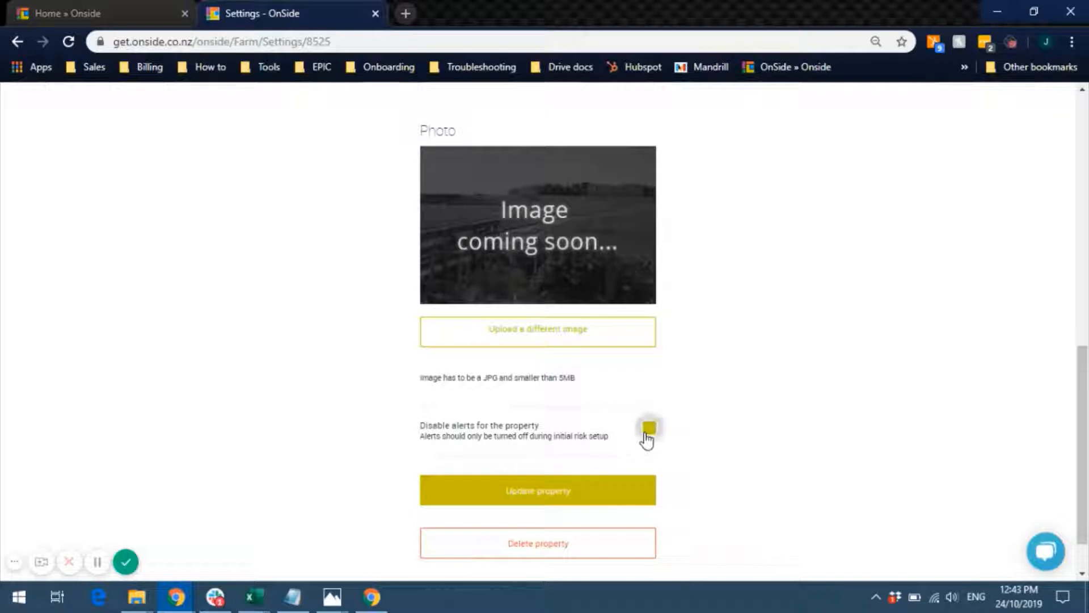
{"action": "left_click", "coordinate": [650, 432]}
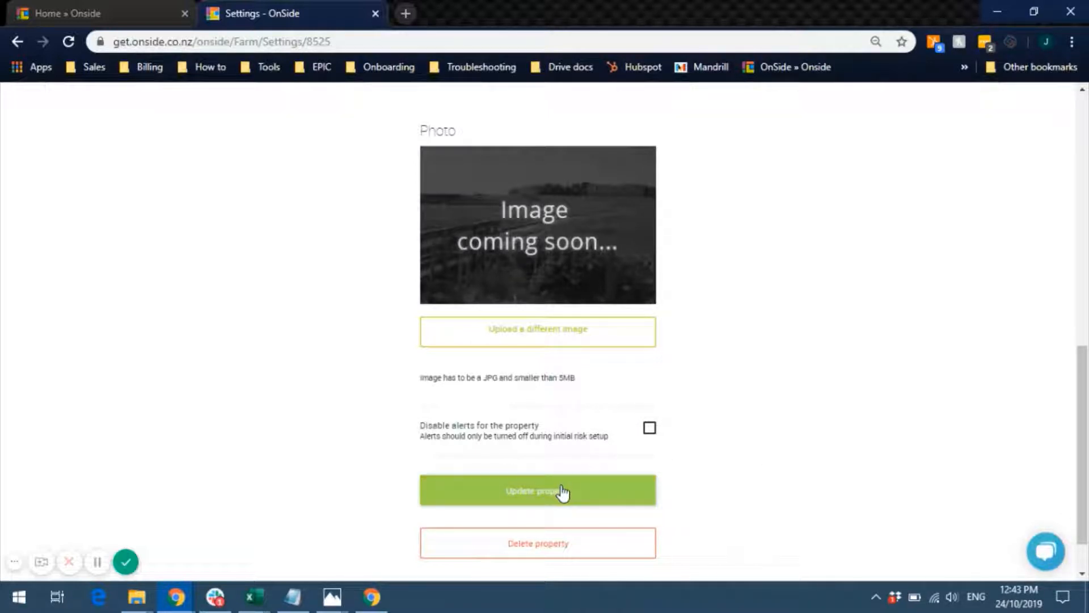
{"action": "left_click", "coordinate": [650, 429]}
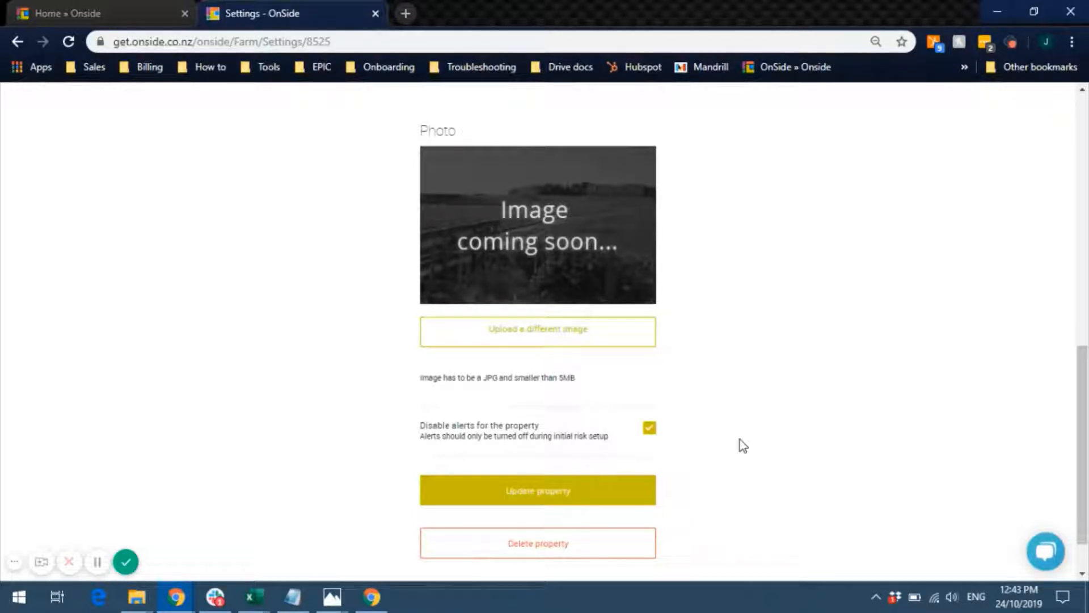
{"action": "left_click", "coordinate": [649, 427]}
{"action": "left_click", "coordinate": [551, 494]}
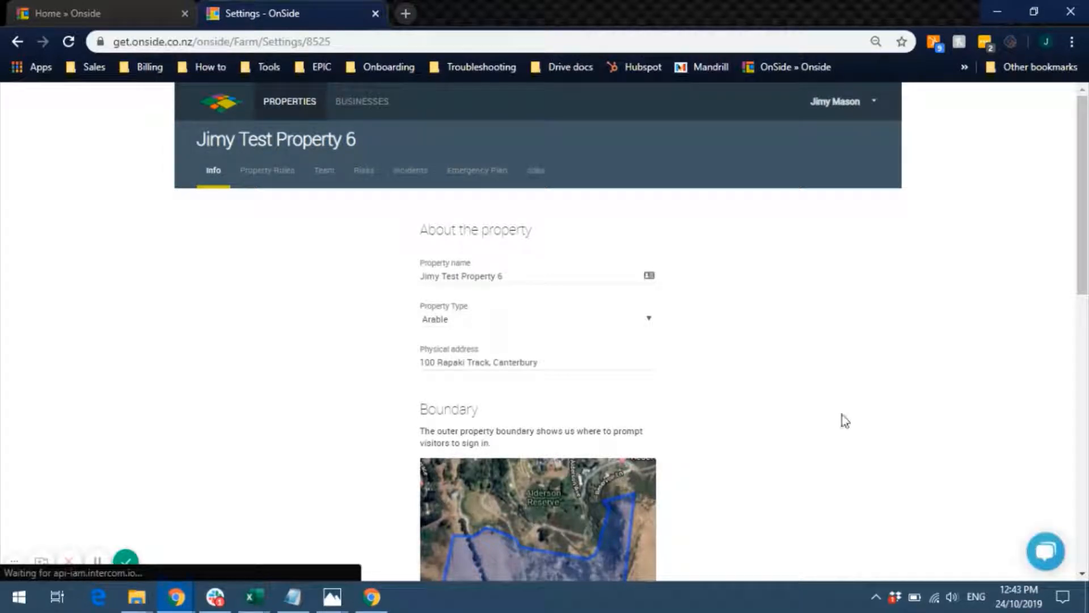
- Switch to the Property Rules tab in the property header
{"action": "left_click_drag", "start_coordinate": [1087, 242], "coordinate": [1088, 201]}
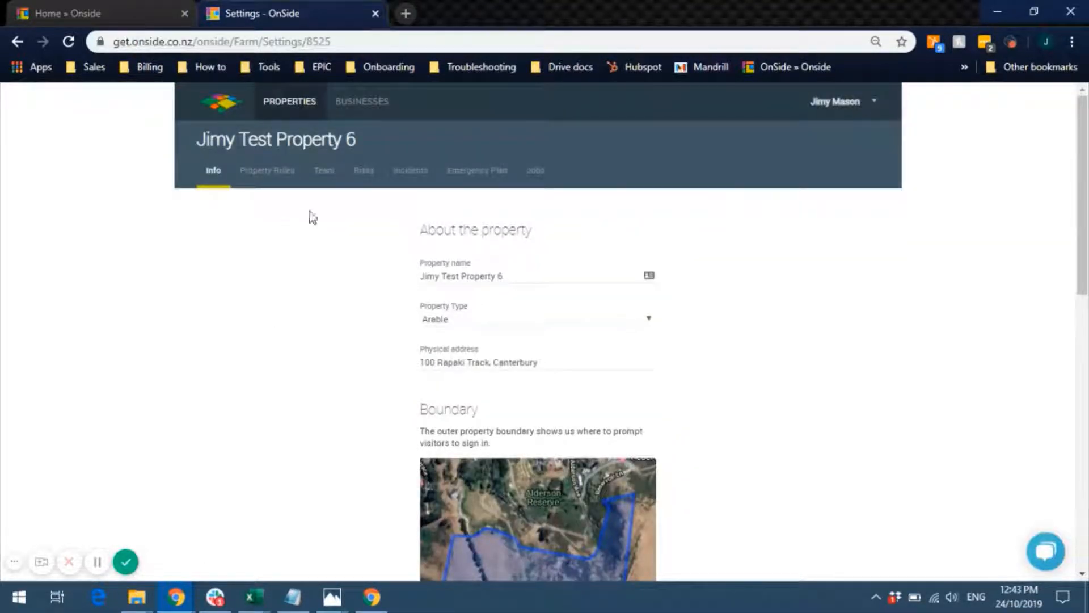
{"action": "left_click", "coordinate": [269, 173]}
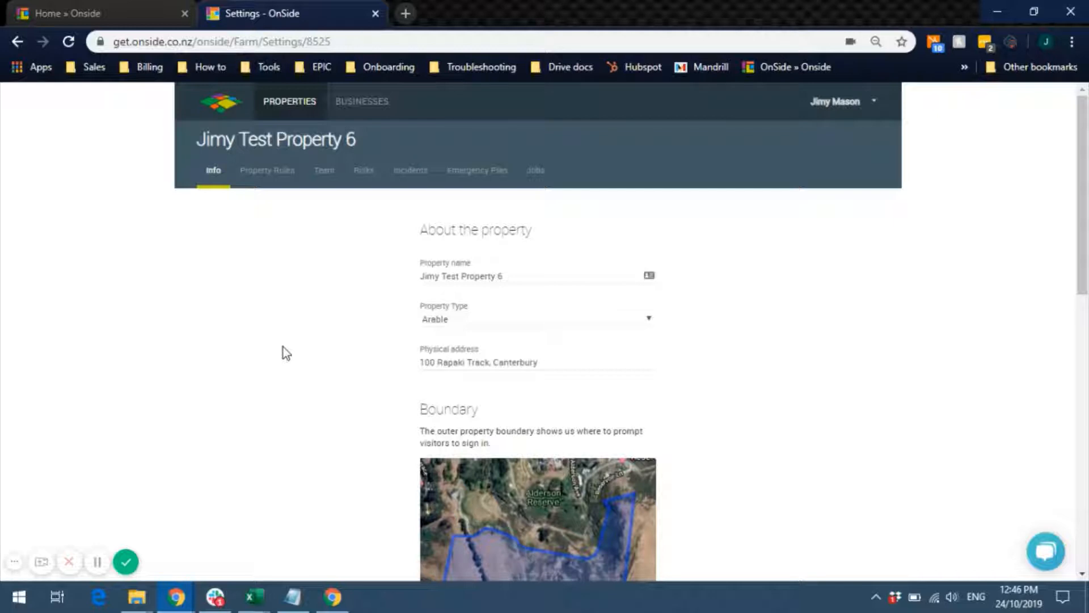
{"action": "left_click", "coordinate": [262, 180]}
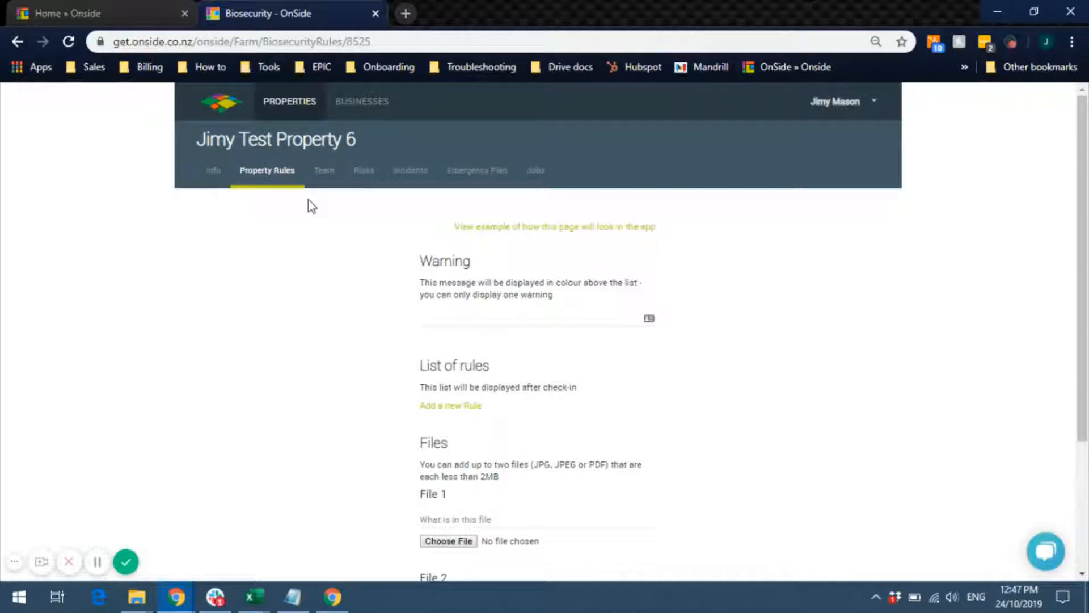
- Set the warning 'Velvet leaf bug present' and add rules for cleaning machinery and inspecting harvesting areas
{"action": "left_click", "coordinate": [445, 318]}
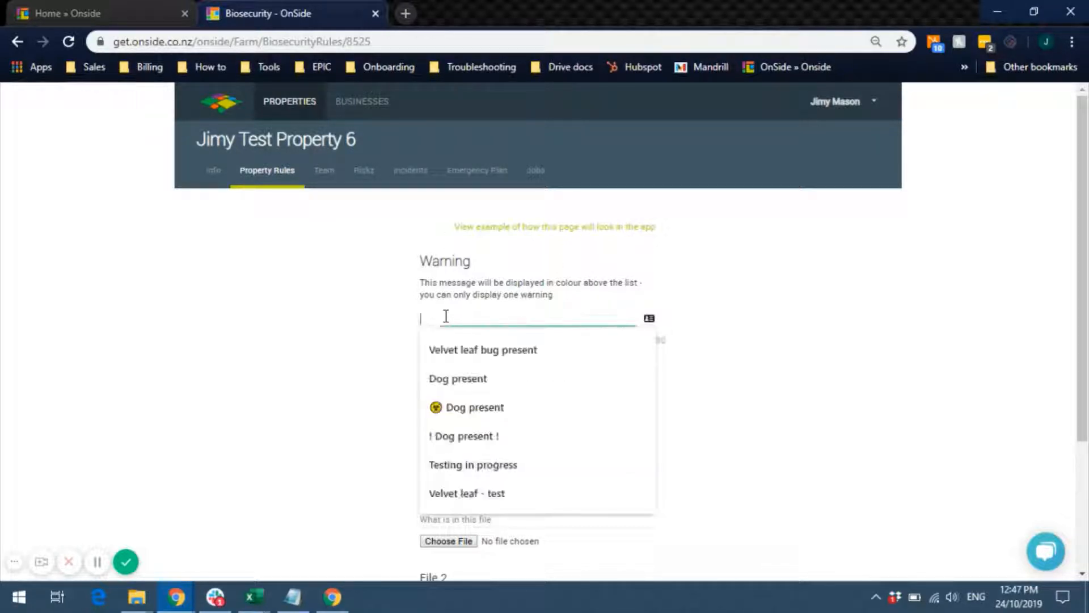
{"action": "left_click", "coordinate": [499, 346]}
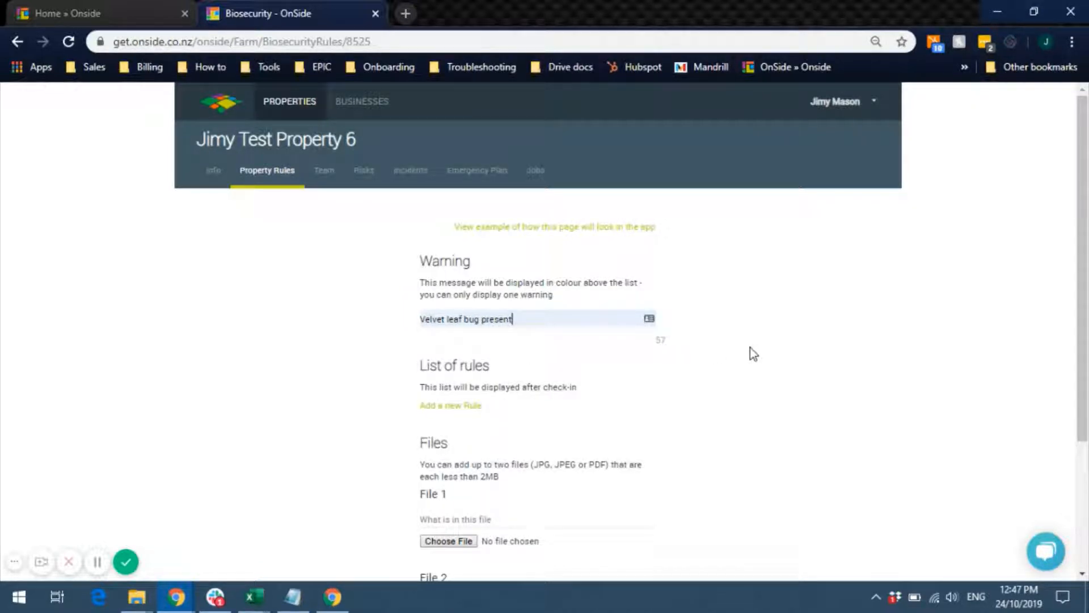
{"action": "left_click", "coordinate": [449, 406]}
{"action": "left_click", "coordinate": [462, 434]}
{"action": "left_click", "coordinate": [457, 407]}
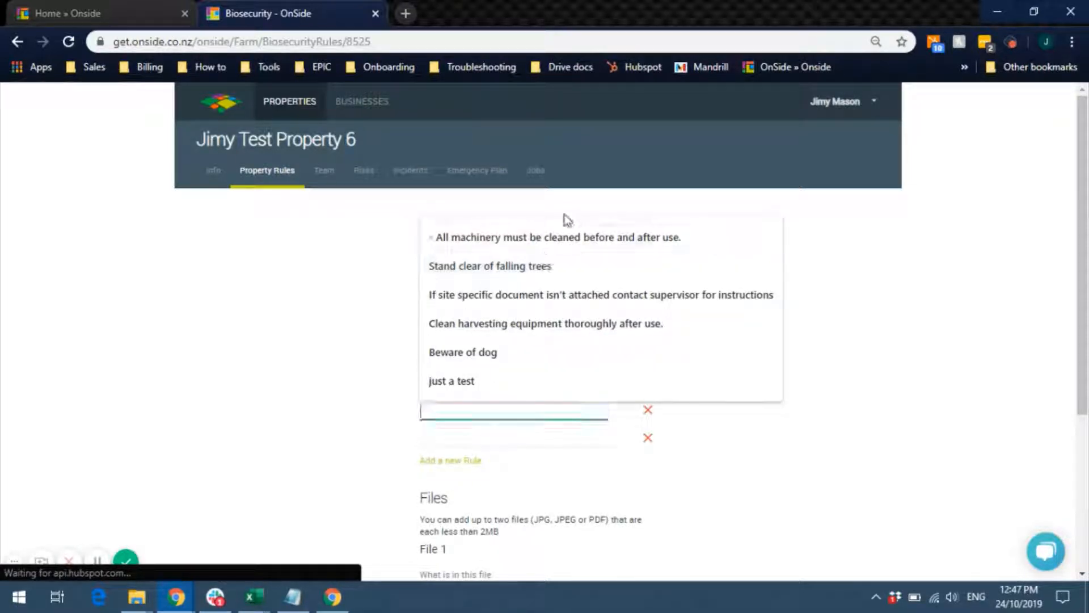
{"action": "left_click", "coordinate": [549, 237]}
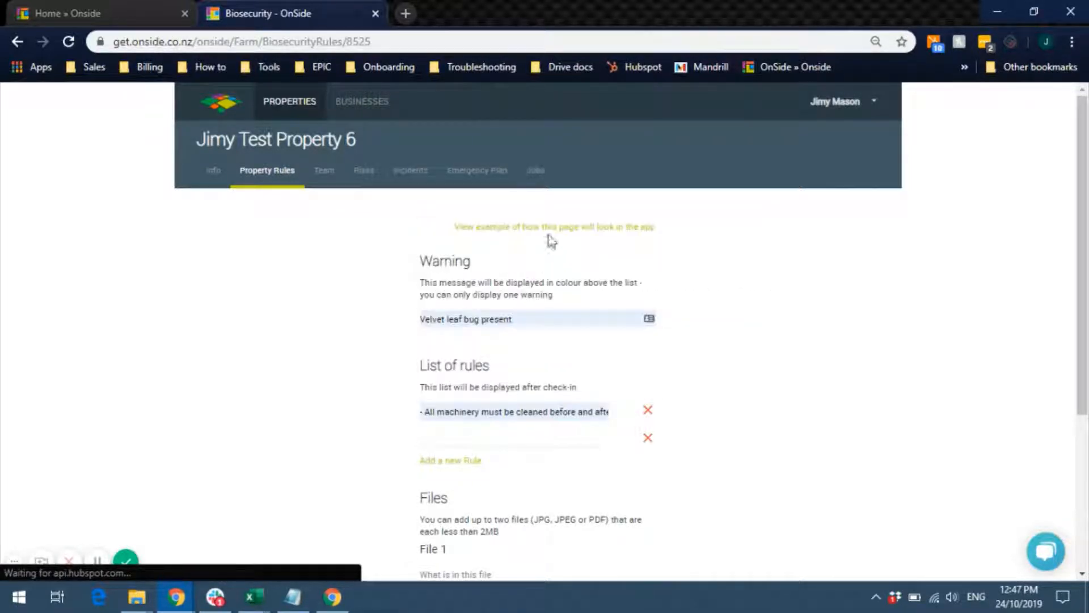
{"action": "left_click", "coordinate": [558, 432]}
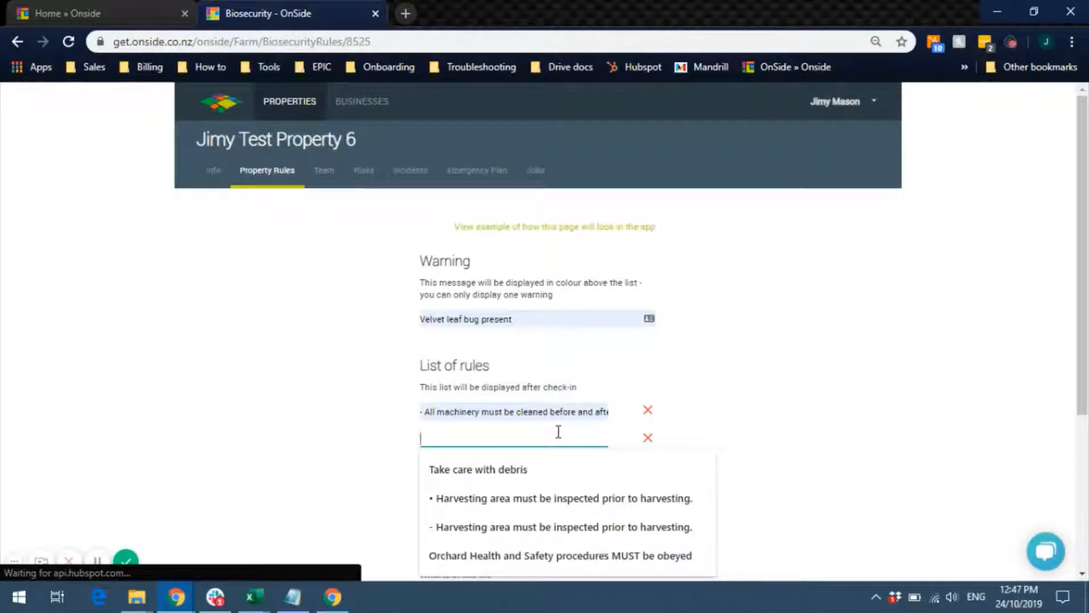
{"action": "left_click", "coordinate": [539, 498]}
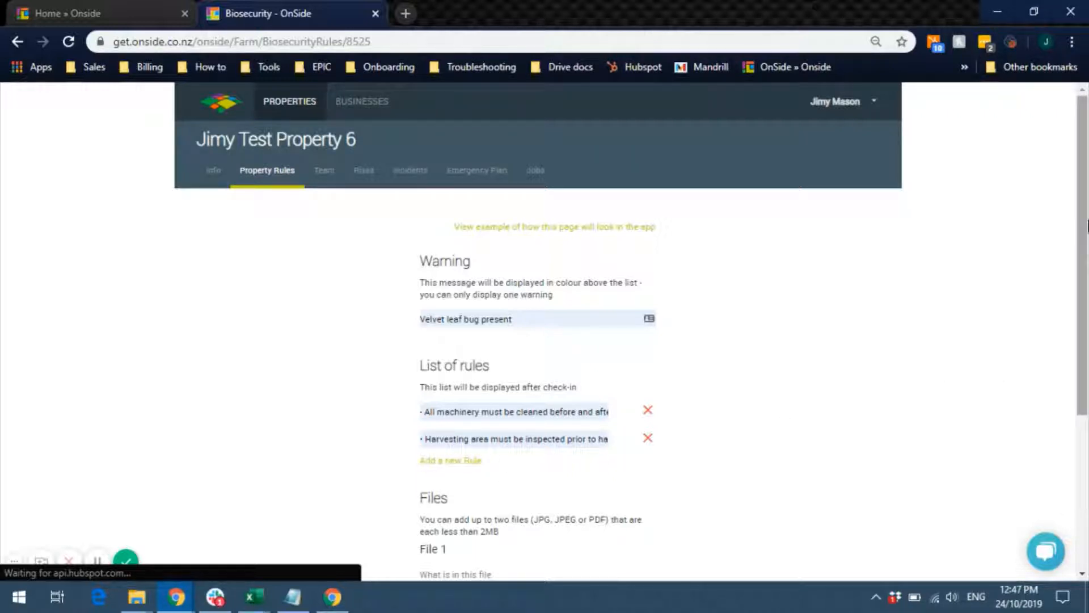
{"action": "left_click_drag", "start_coordinate": [1085, 229], "coordinate": [1087, 354]}
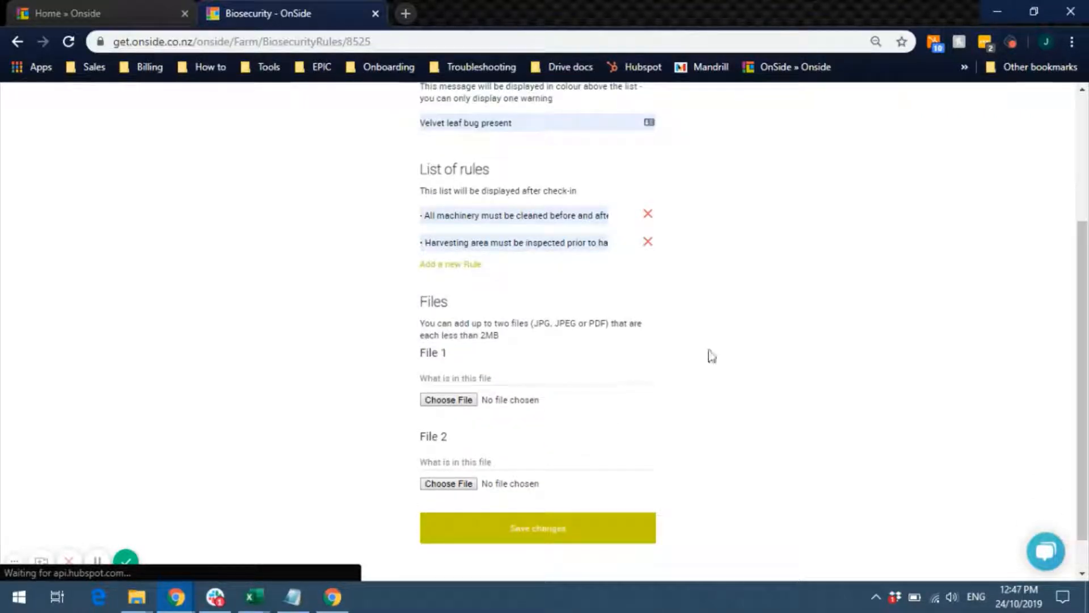
- Attach velvetleaf-leaf.jpg from Desktop as File 1 described 'Velvet leaf' and save the rules
{"action": "left_click", "coordinate": [482, 378]}
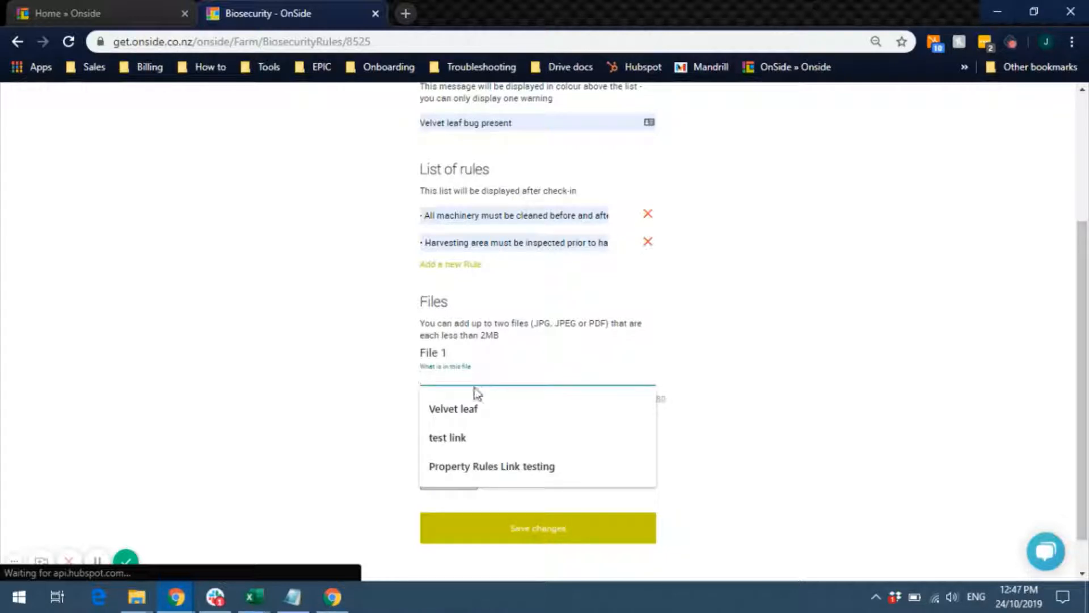
{"action": "left_click", "coordinate": [468, 410]}
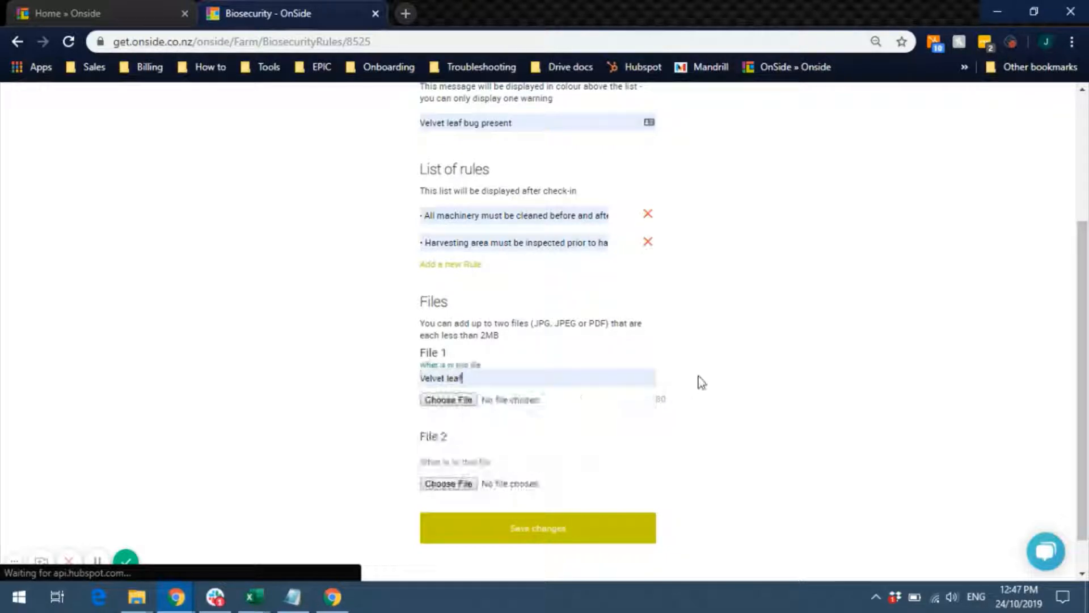
{"action": "left_click", "coordinate": [438, 399]}
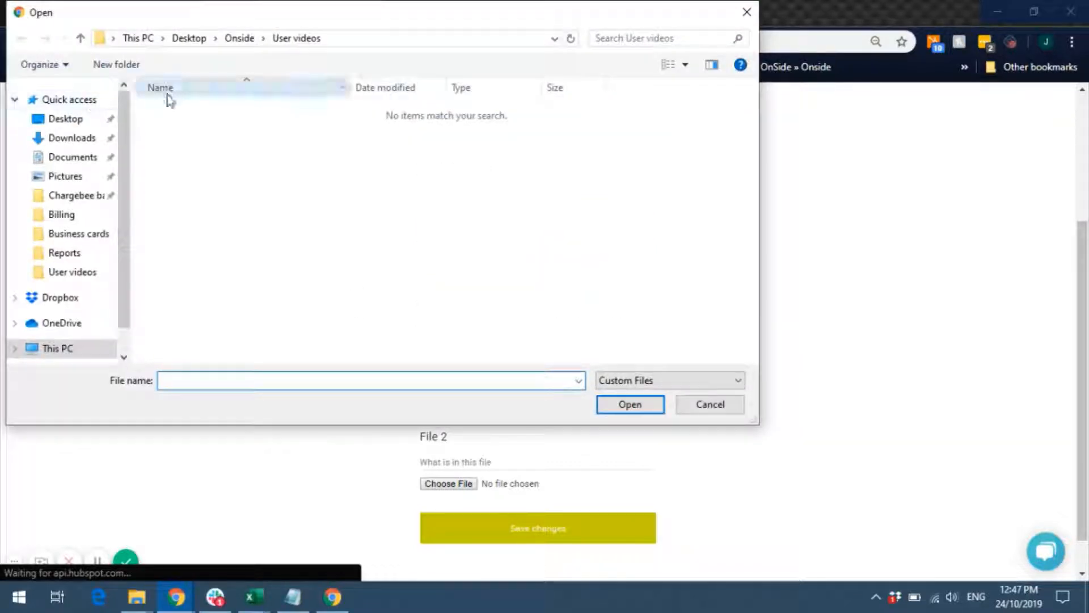
{"action": "left_click", "coordinate": [73, 121]}
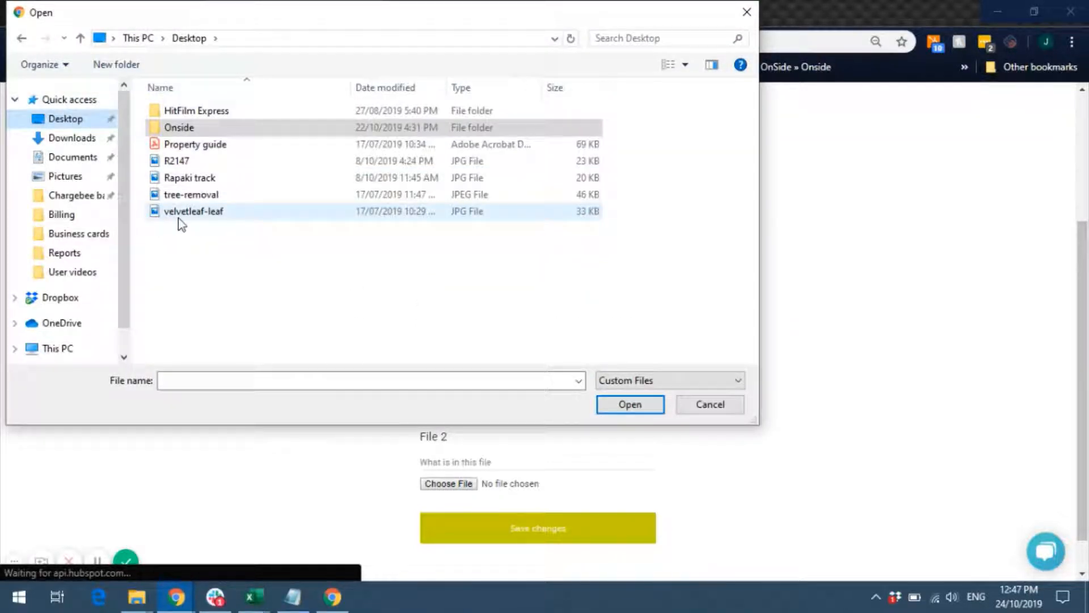
{"action": "left_click", "coordinate": [178, 216]}
{"action": "left_click", "coordinate": [630, 411]}
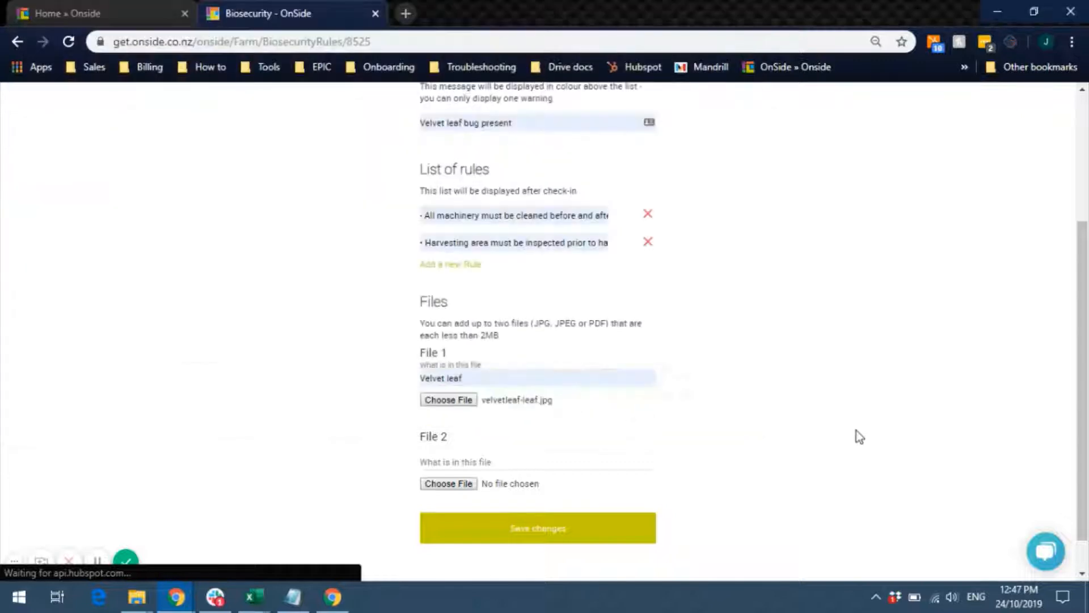
{"action": "left_click", "coordinate": [529, 526]}
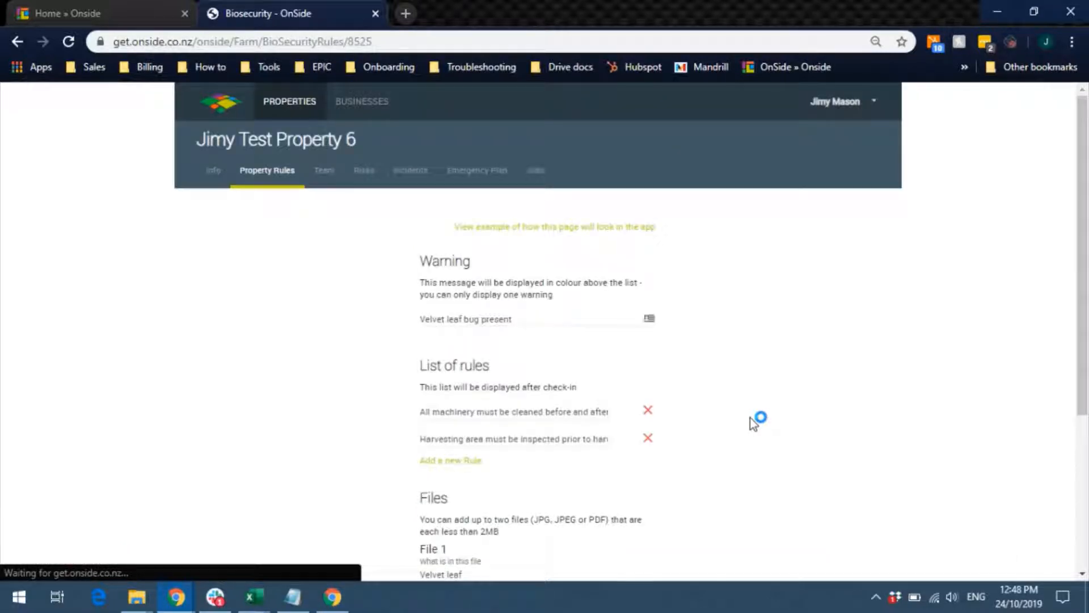
{"action": "left_click_drag", "start_coordinate": [1085, 221], "coordinate": [1088, 273]}
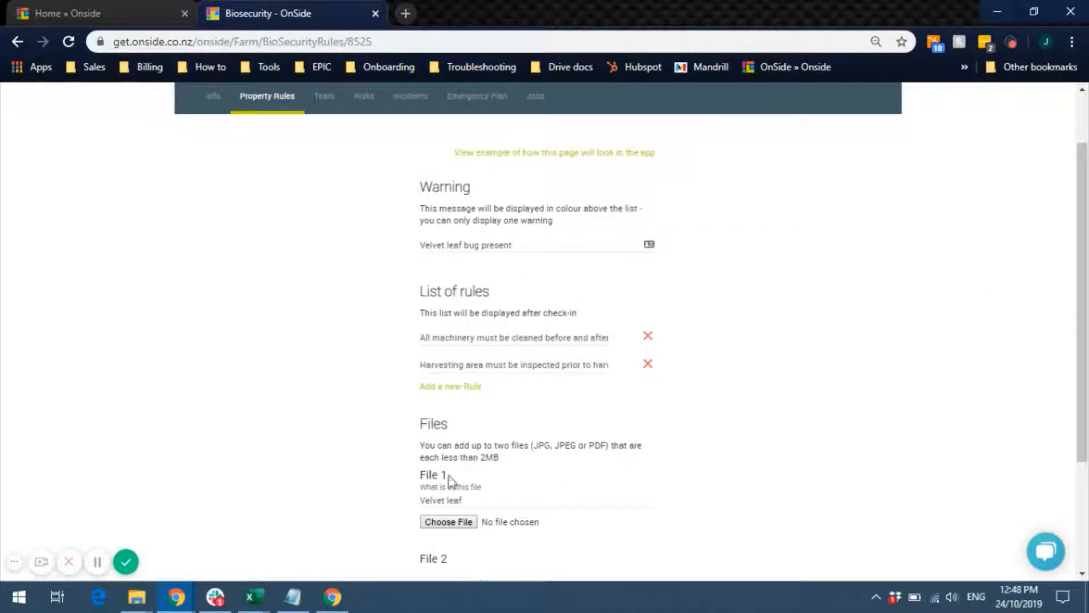
{"action": "left_click_drag", "start_coordinate": [1087, 298], "coordinate": [1087, 368]}
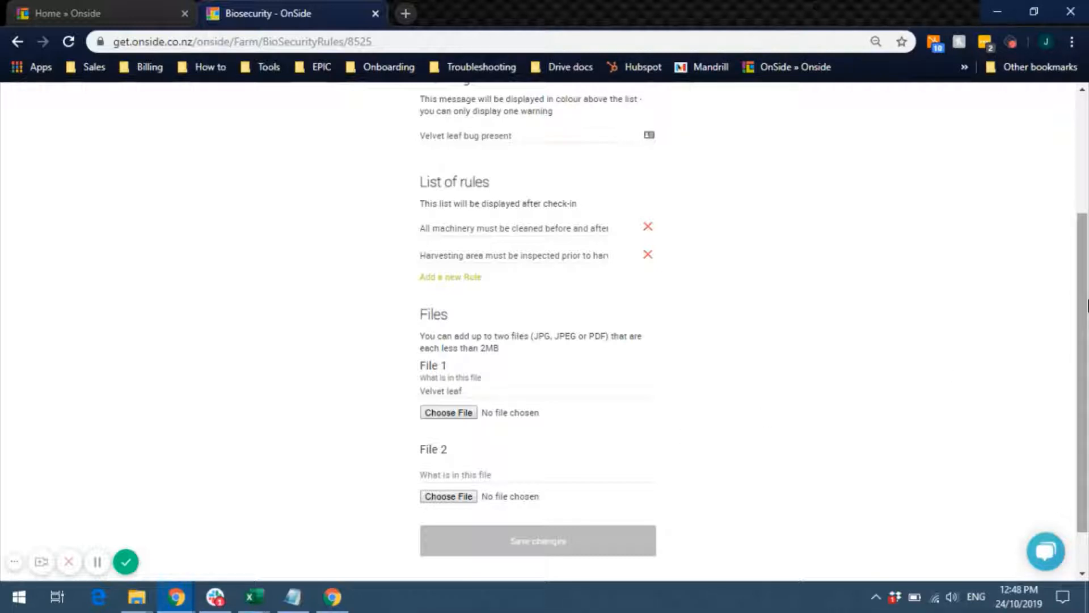
{"action": "left_click_drag", "start_coordinate": [1083, 261], "coordinate": [1088, 144]}
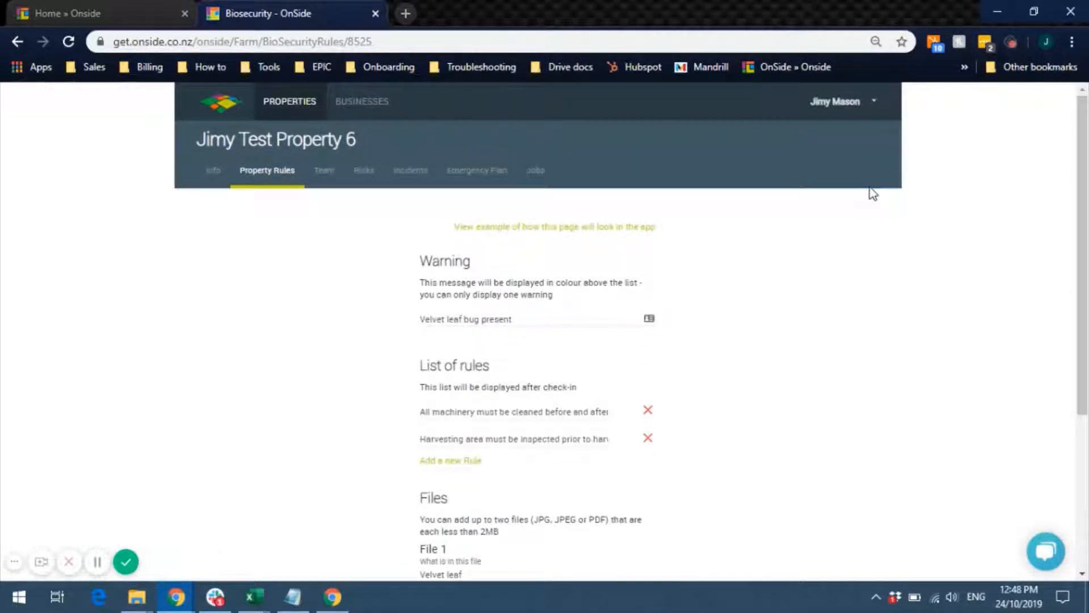
- From the Team tab, start a new team member and enter their first name and mobile number
{"action": "left_click", "coordinate": [319, 177]}
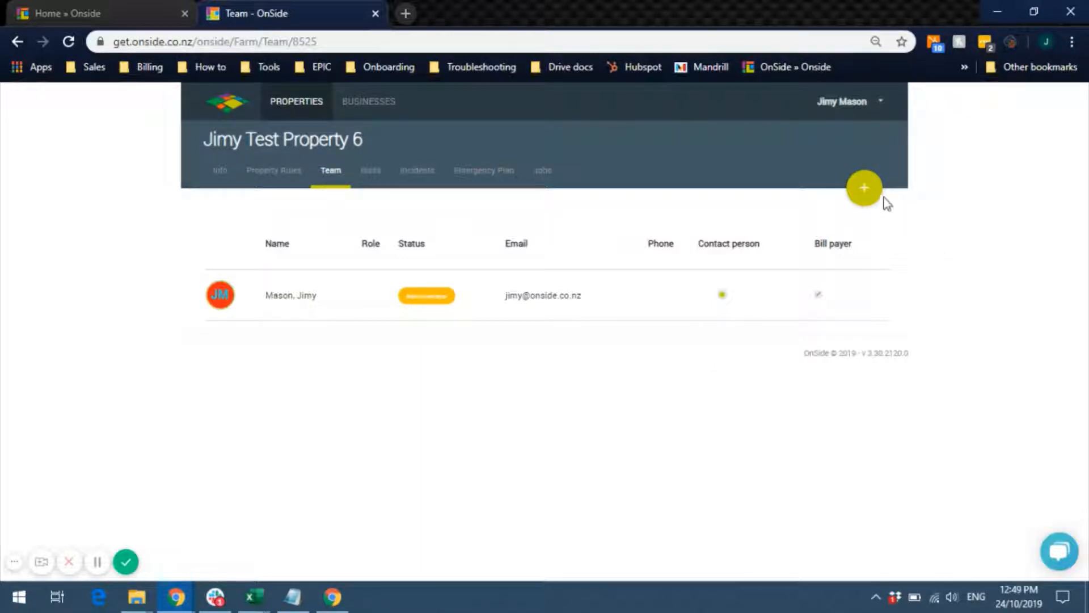
{"action": "left_click", "coordinate": [868, 192]}
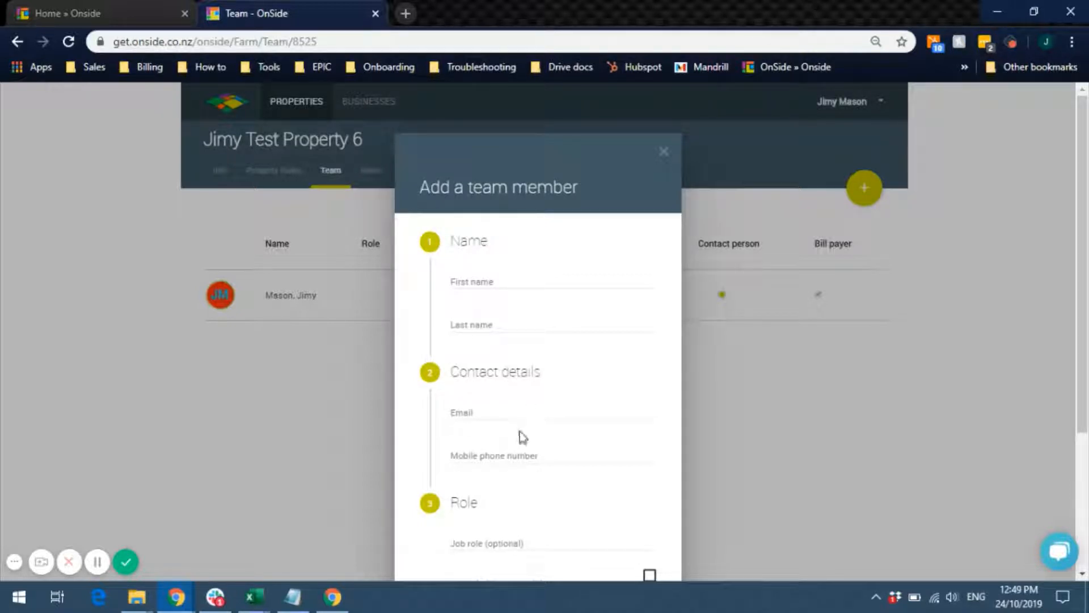
{"action": "left_click", "coordinate": [493, 280]}
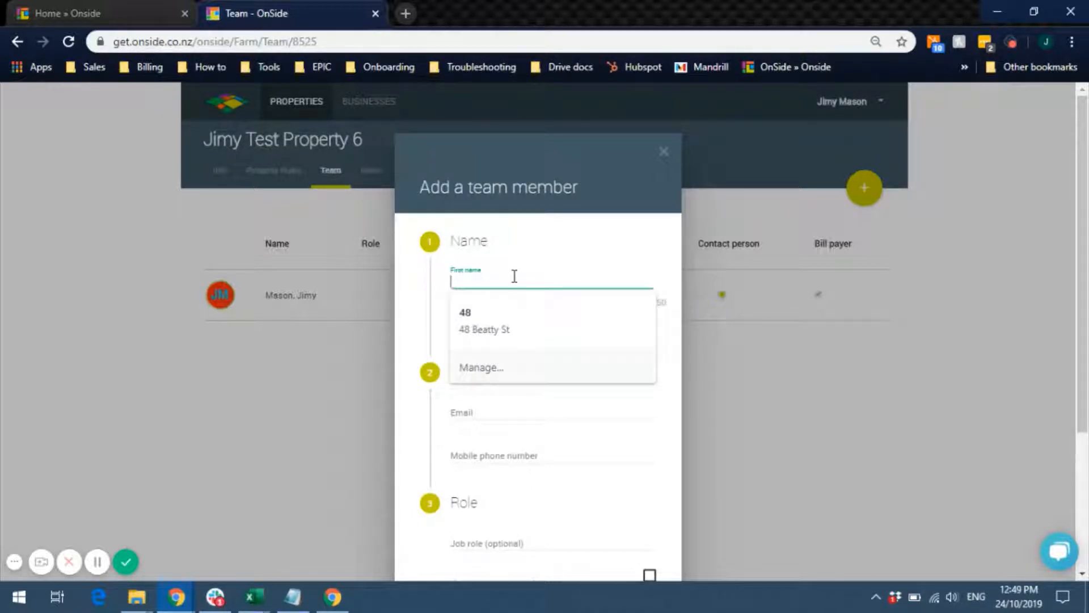
{"action": "type", "text": "Jimy"}
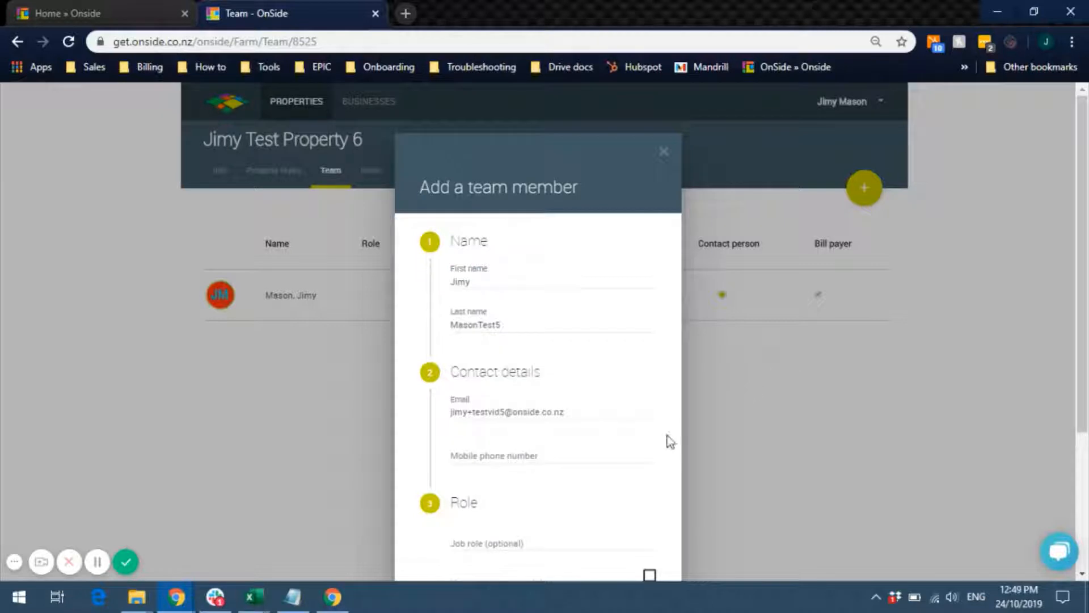
{"action": "left_click", "coordinate": [553, 450]}
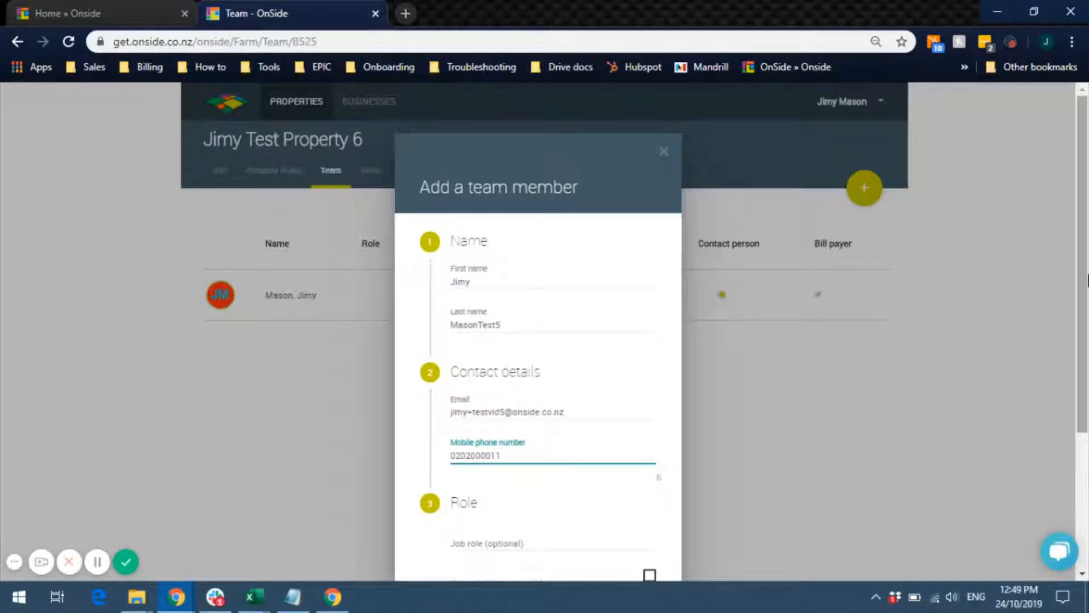
{"action": "scroll", "coordinate": [1084, 397], "scroll_direction": "down", "scroll_amount": 3}
{"action": "left_click_drag", "start_coordinate": [1088, 409], "coordinate": [1087, 427]}
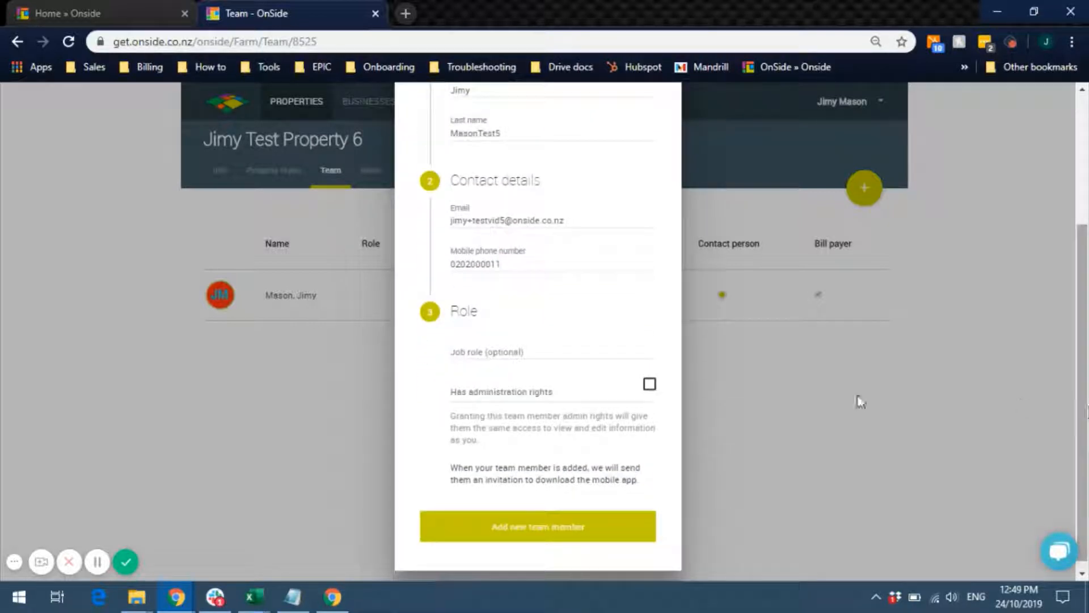
- Give the new member the Site Manager job role and add them to the team
{"action": "left_click", "coordinate": [529, 352]}
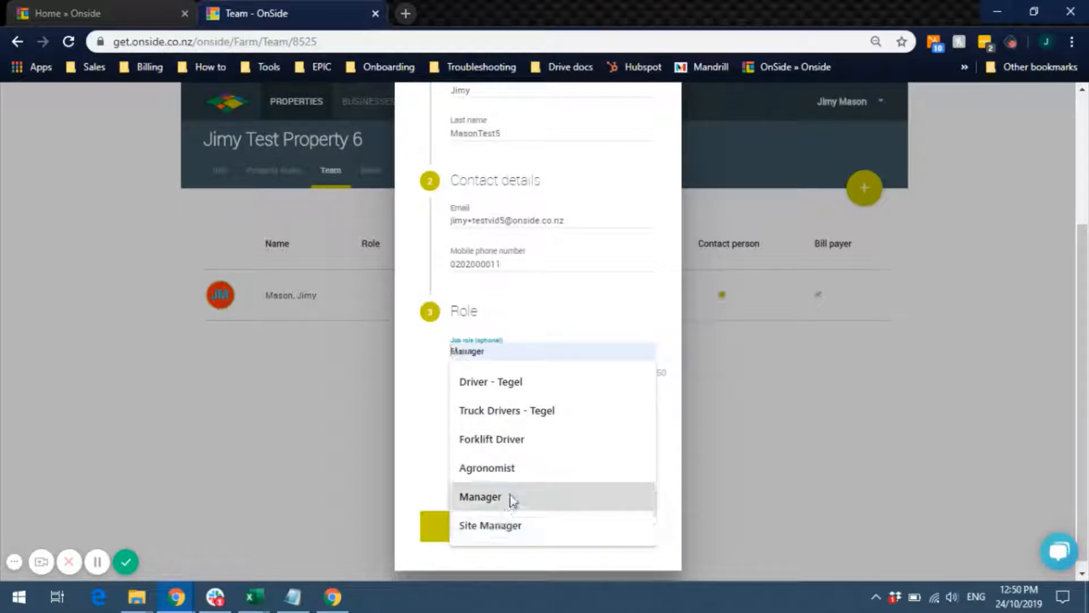
{"action": "left_click", "coordinate": [490, 522]}
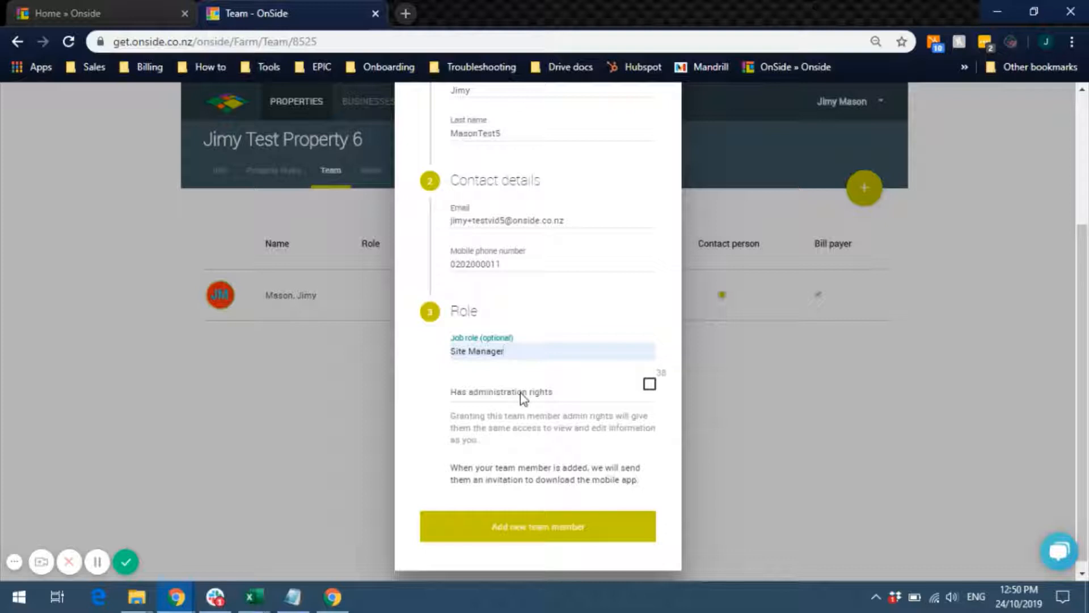
{"action": "left_click", "coordinate": [550, 527]}
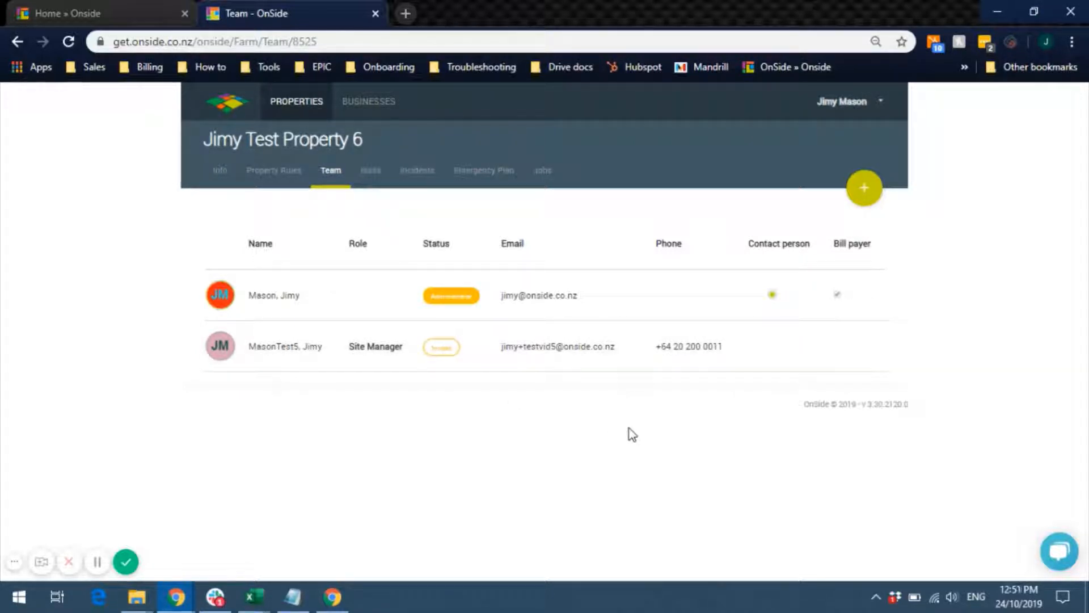
- Start a new risk from the Other enterprise's Harvesting or felling trees suggestion (Dangerous energy)
{"action": "left_click", "coordinate": [379, 179]}
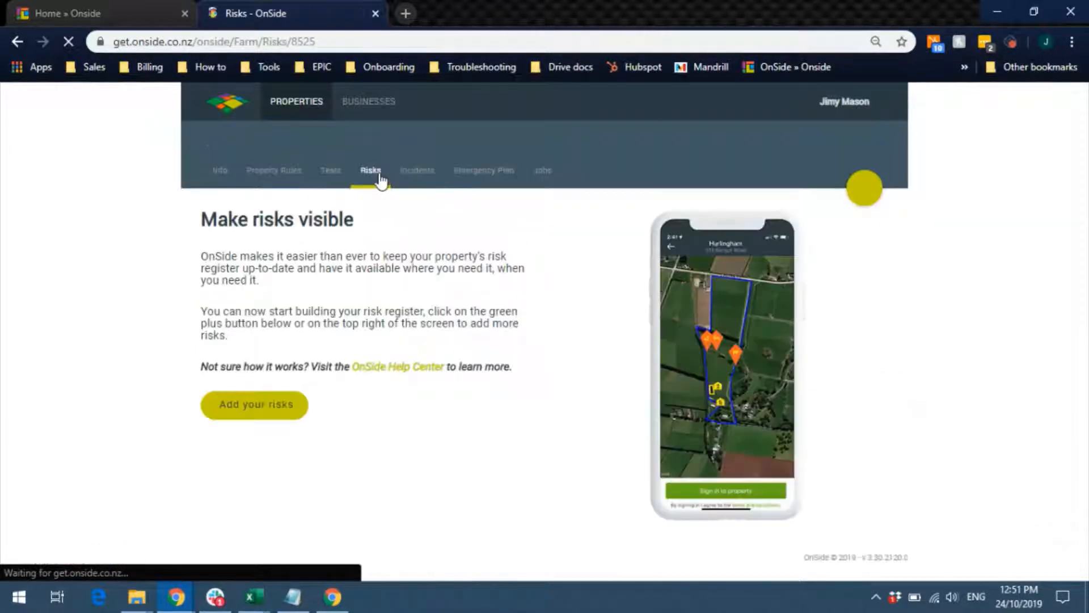
{"action": "left_click", "coordinate": [234, 410]}
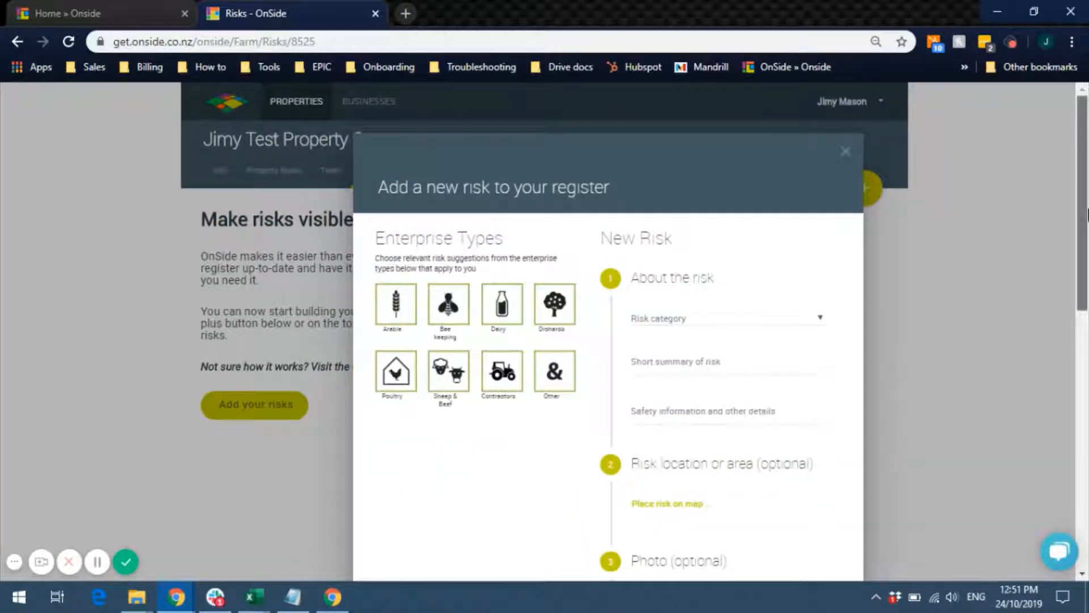
{"action": "scroll", "coordinate": [1087, 216], "scroll_direction": "down", "scroll_amount": 2}
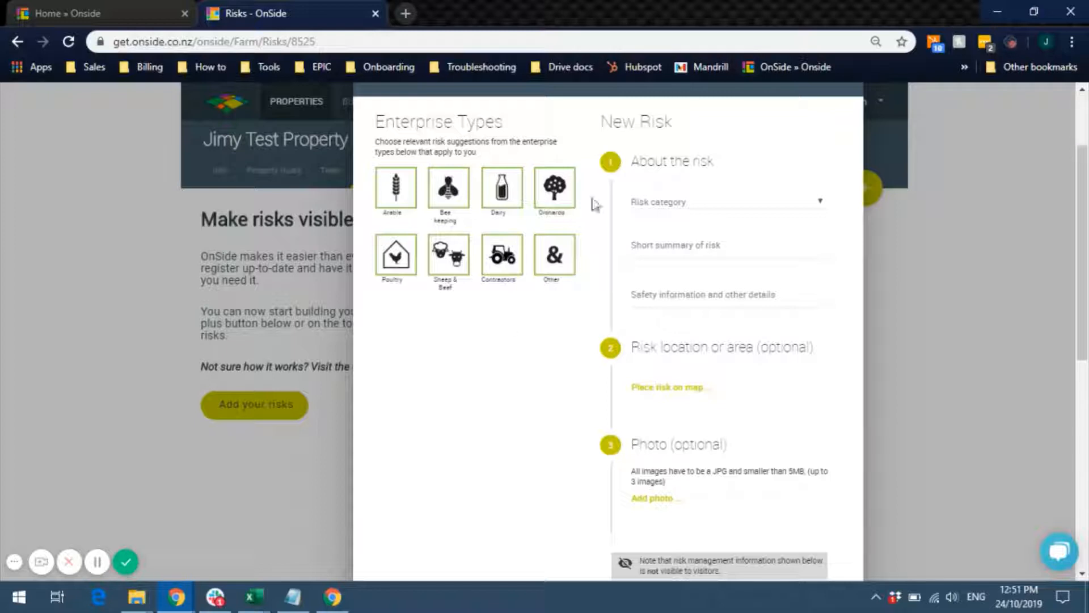
{"action": "left_click", "coordinate": [560, 257]}
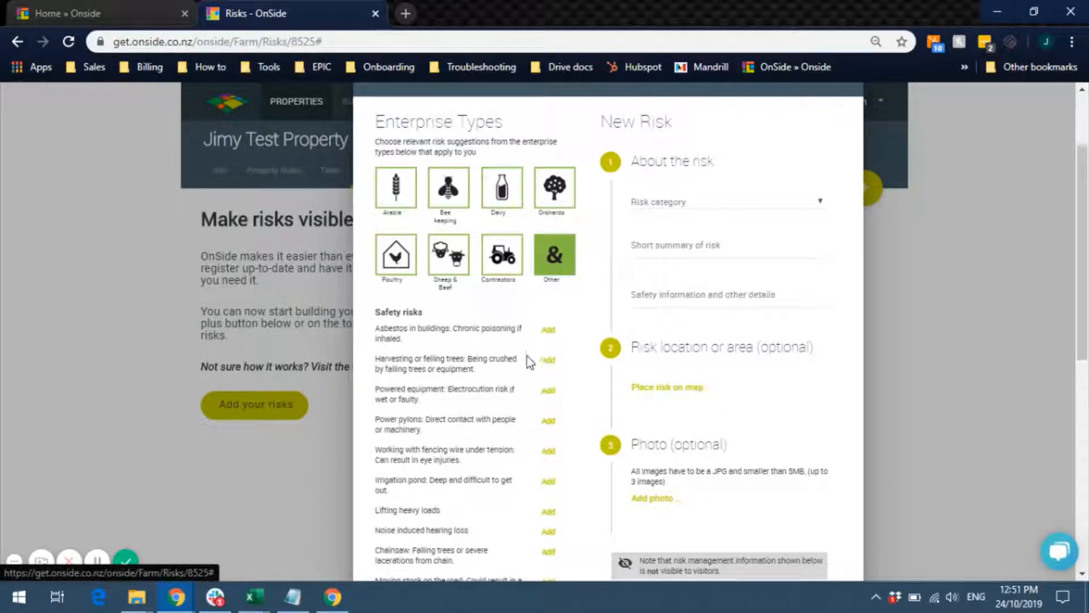
{"action": "left_click", "coordinate": [548, 360]}
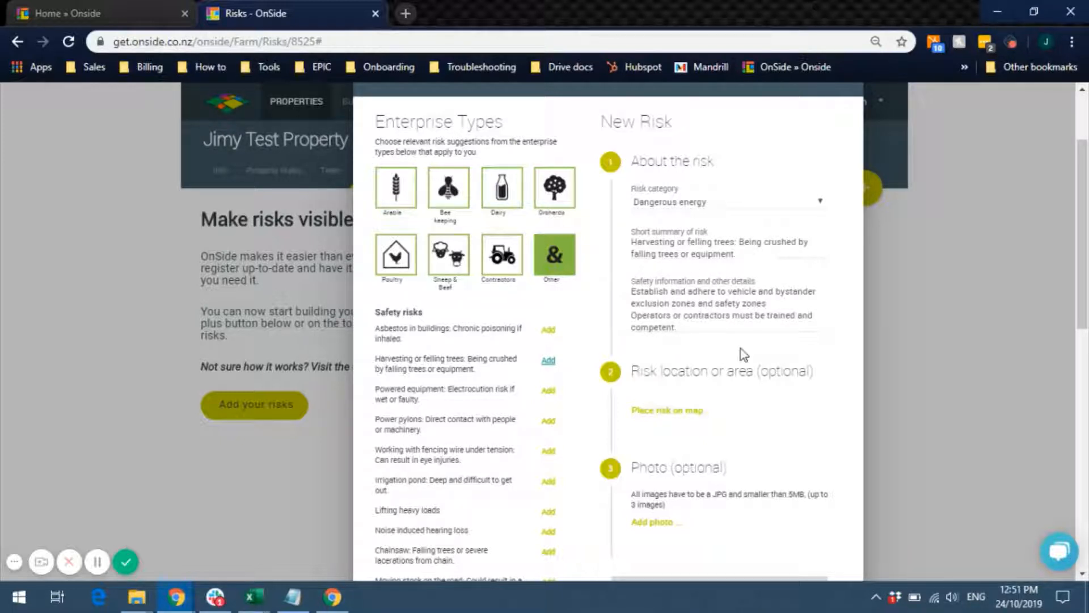
{"action": "scroll", "coordinate": [698, 366], "scroll_direction": "down", "scroll_amount": 1}
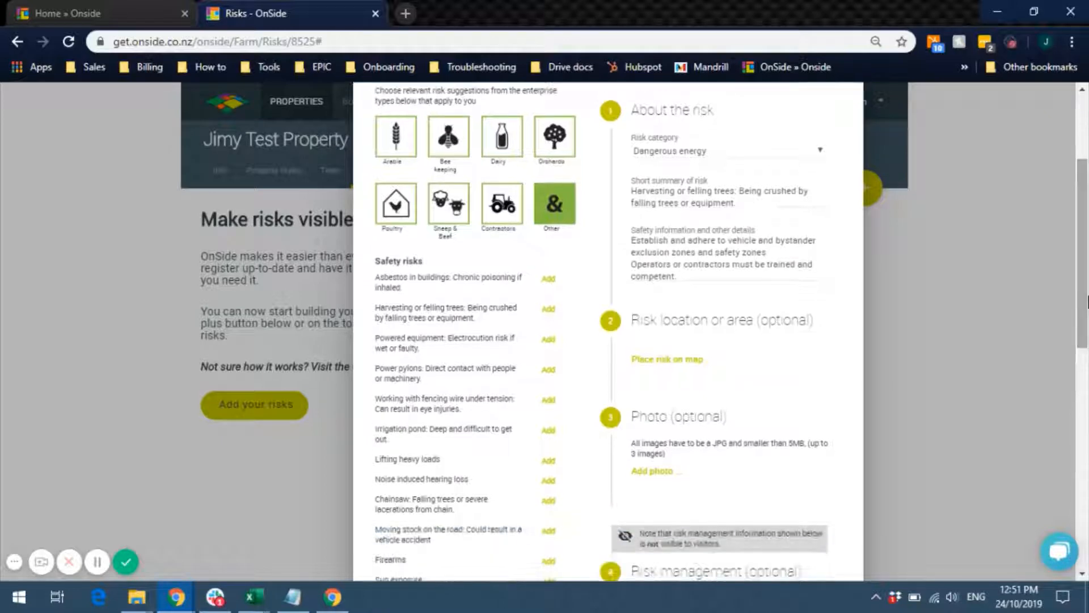
- On the risk location map, draw a first boundary around the tree-line strip
{"action": "left_click", "coordinate": [688, 368]}
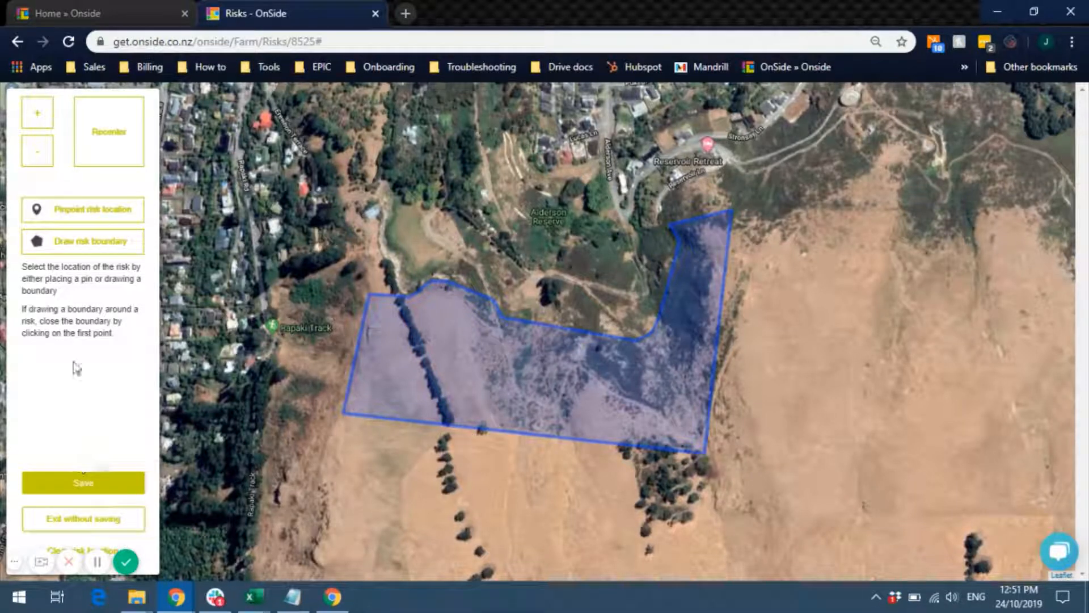
{"action": "left_click", "coordinate": [80, 244]}
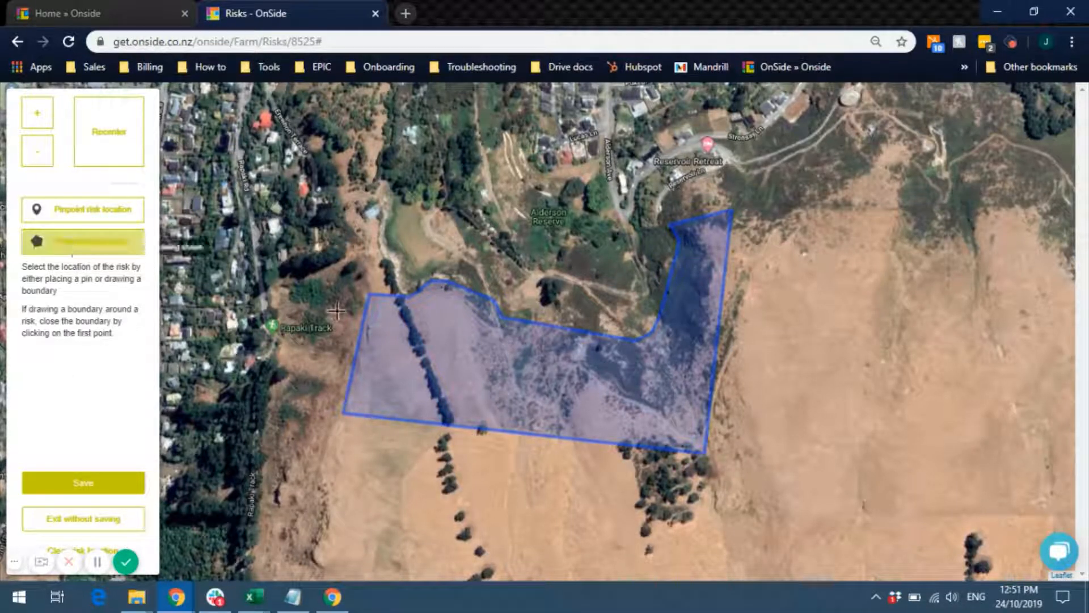
{"action": "left_click", "coordinate": [393, 297]}
{"action": "left_click", "coordinate": [413, 297]}
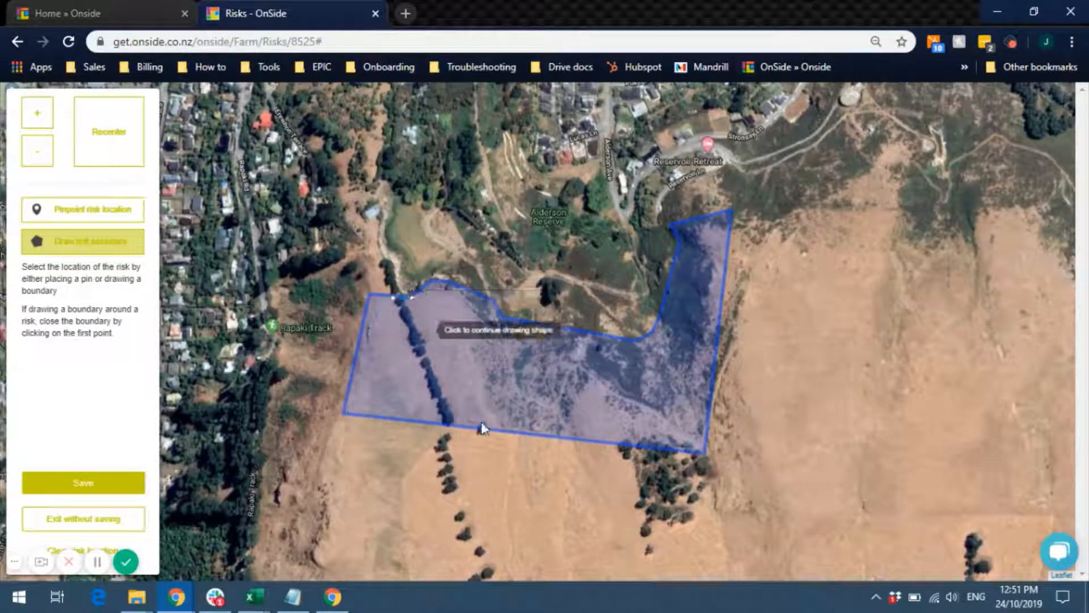
{"action": "left_click", "coordinate": [451, 423]}
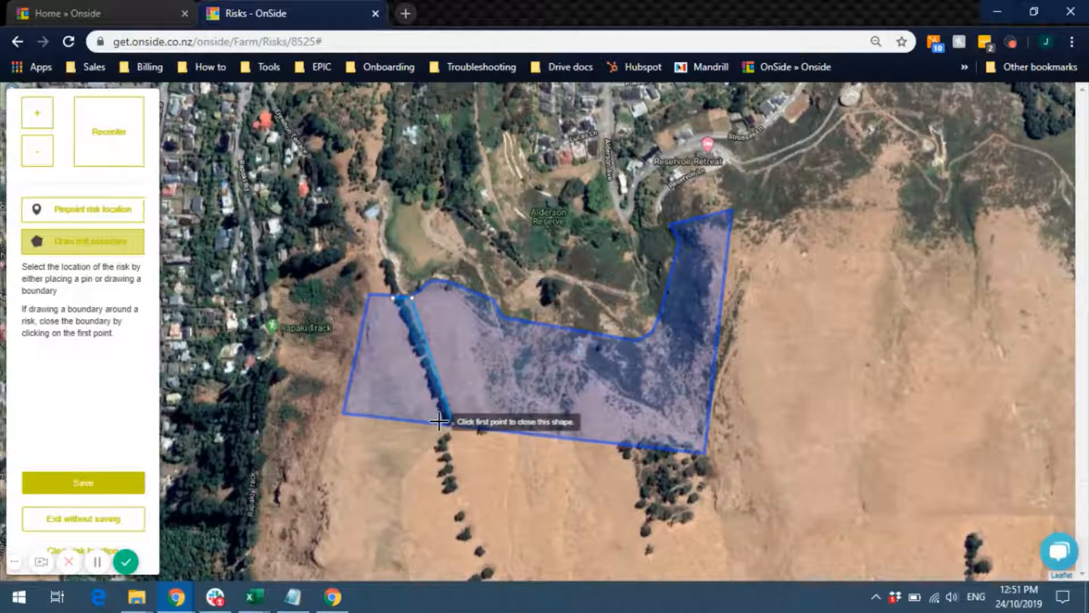
{"action": "left_click", "coordinate": [438, 421]}
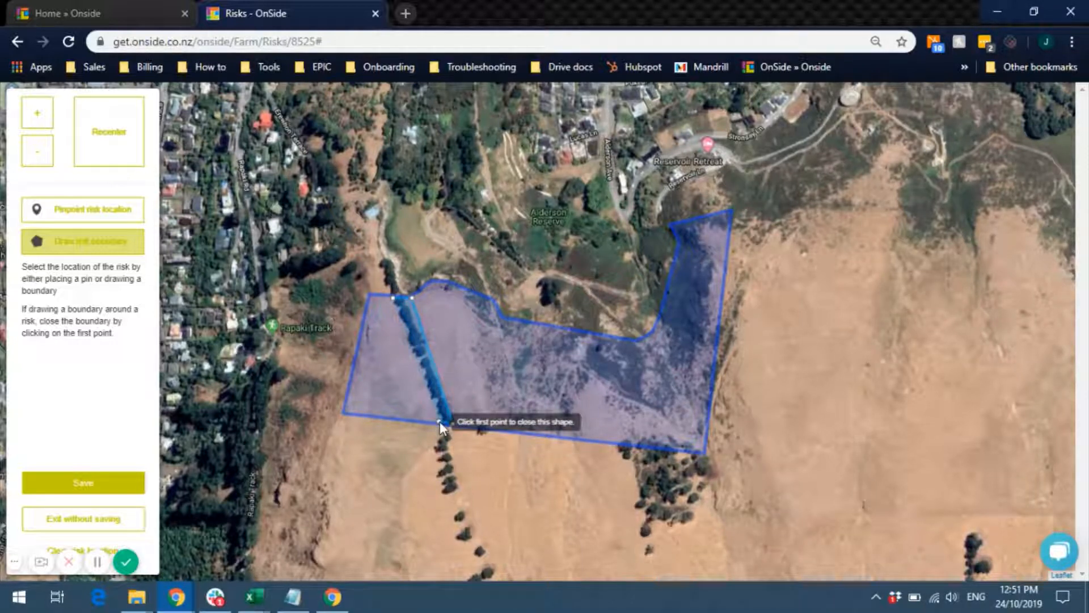
{"action": "left_click", "coordinate": [394, 297]}
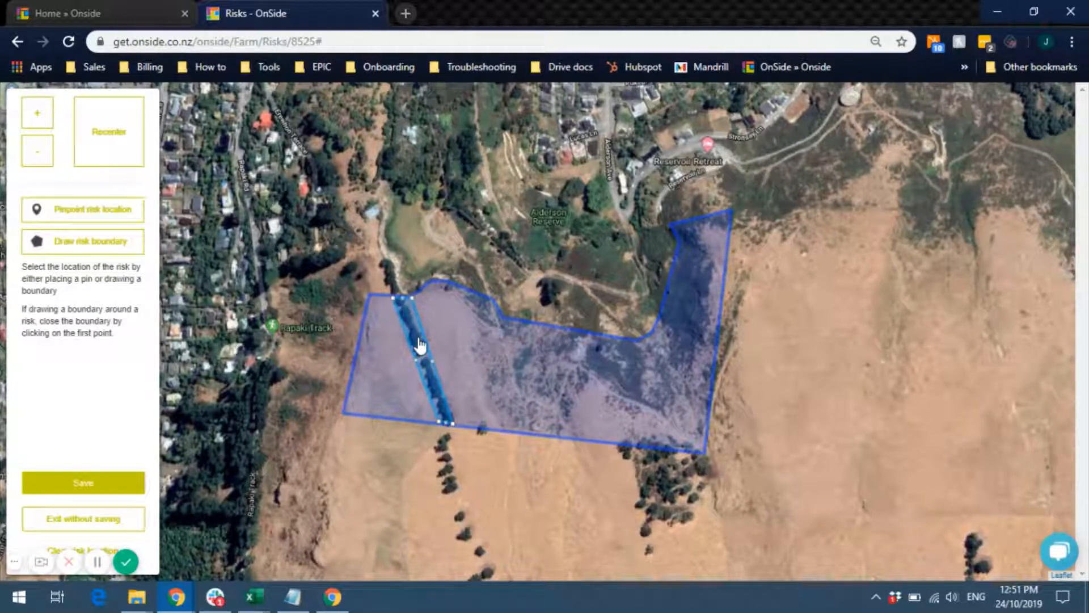
- Clear that boundary and place a risk pin on the tree line instead
{"action": "left_click", "coordinate": [107, 550]}
{"action": "left_click", "coordinate": [96, 241]}
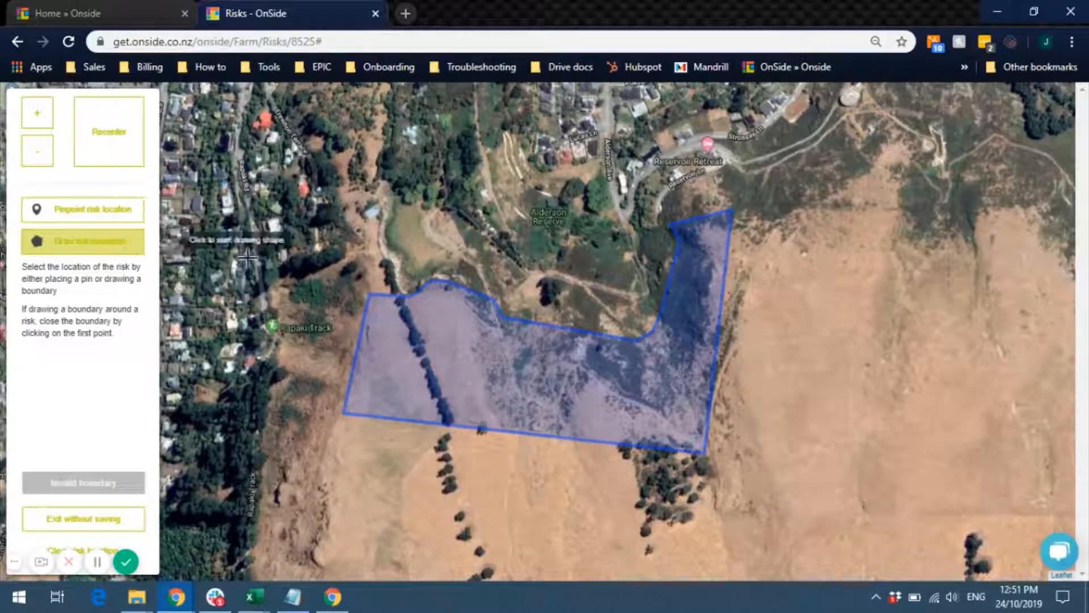
{"action": "left_click", "coordinate": [125, 223]}
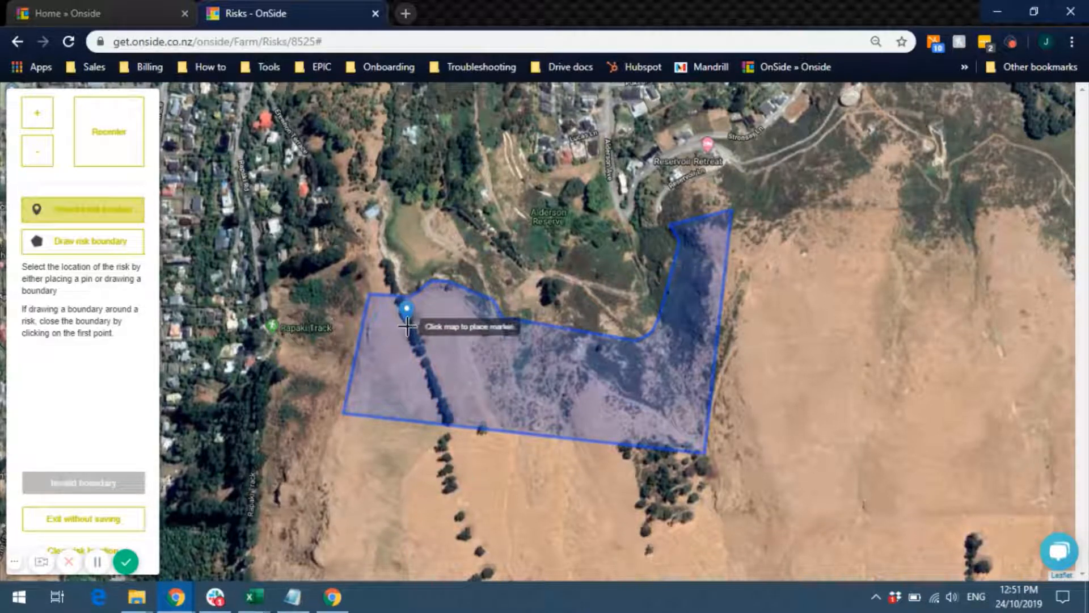
{"action": "left_click", "coordinate": [406, 319]}
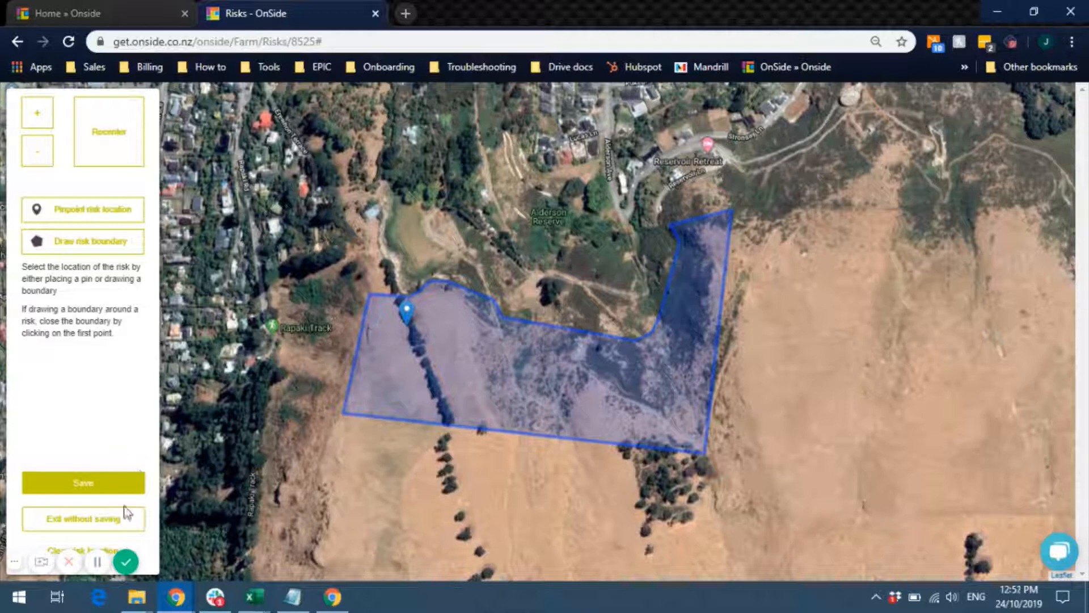
- Remove the pin, redraw the tree-line boundary closed on its first point, and save it
{"action": "left_click", "coordinate": [105, 483]}
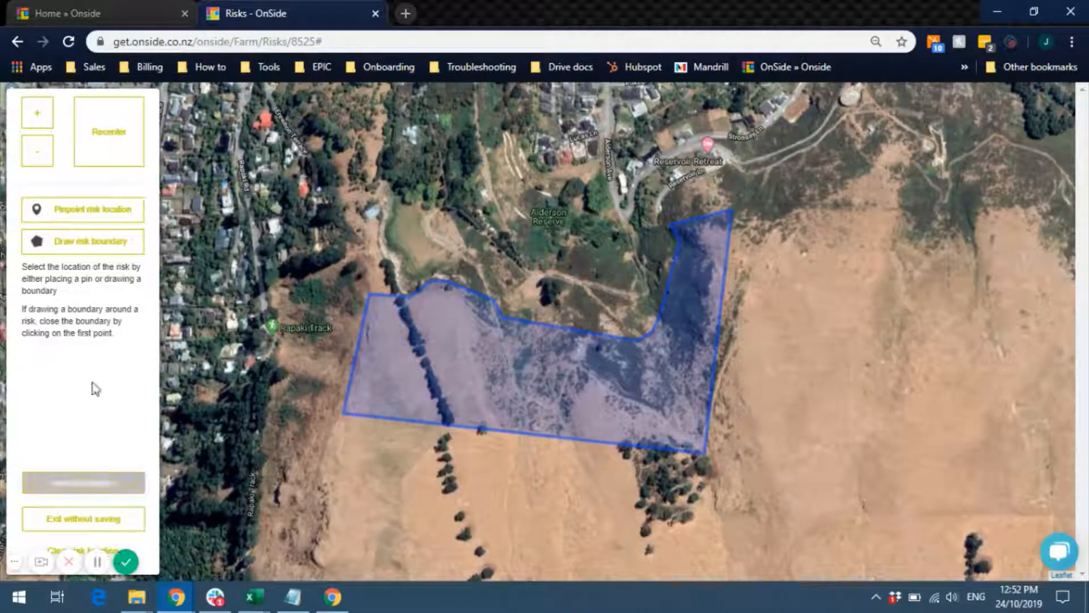
{"action": "left_click", "coordinate": [100, 241]}
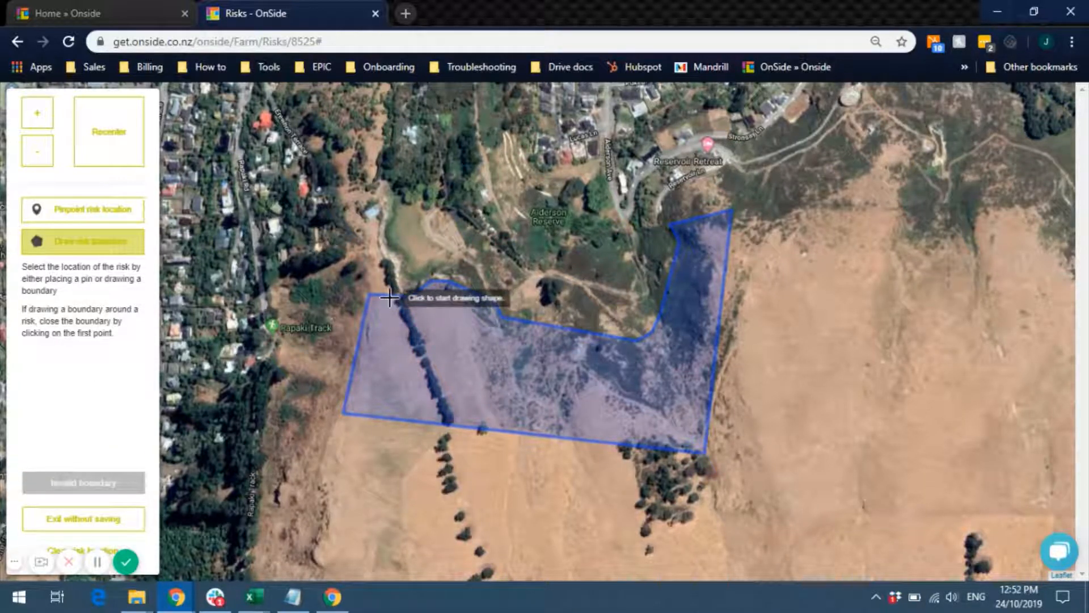
{"action": "left_click", "coordinate": [400, 296]}
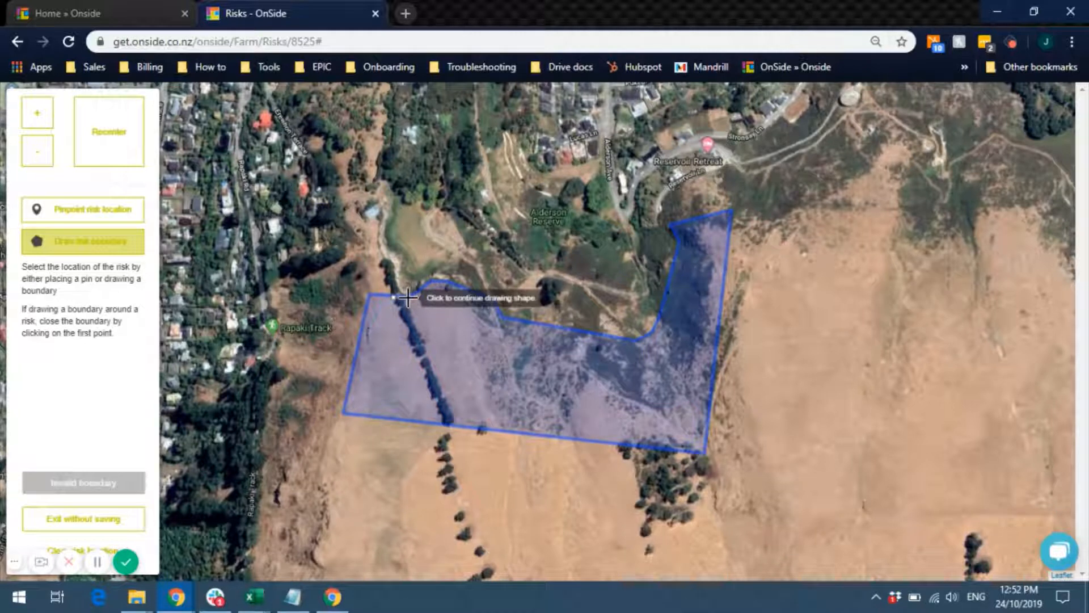
{"action": "left_click", "coordinate": [451, 421]}
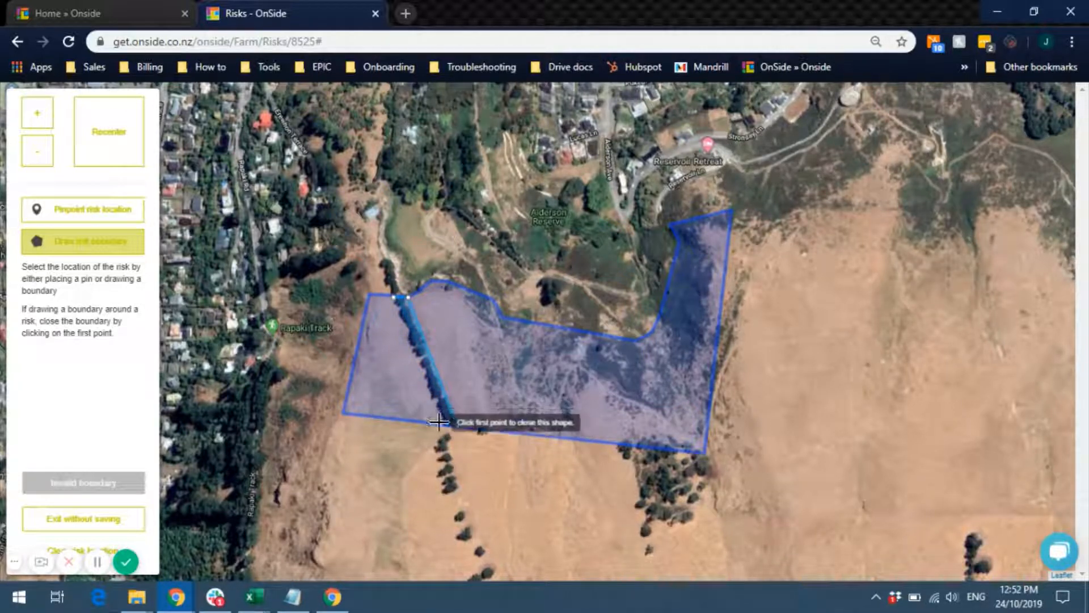
{"action": "left_click", "coordinate": [395, 301]}
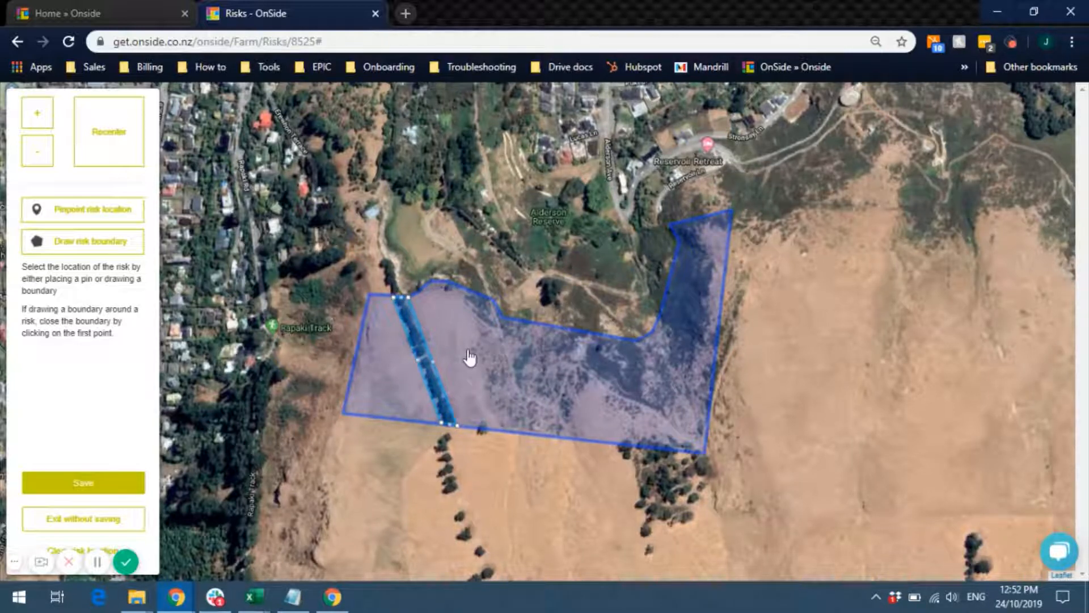
{"action": "left_click", "coordinate": [78, 488]}
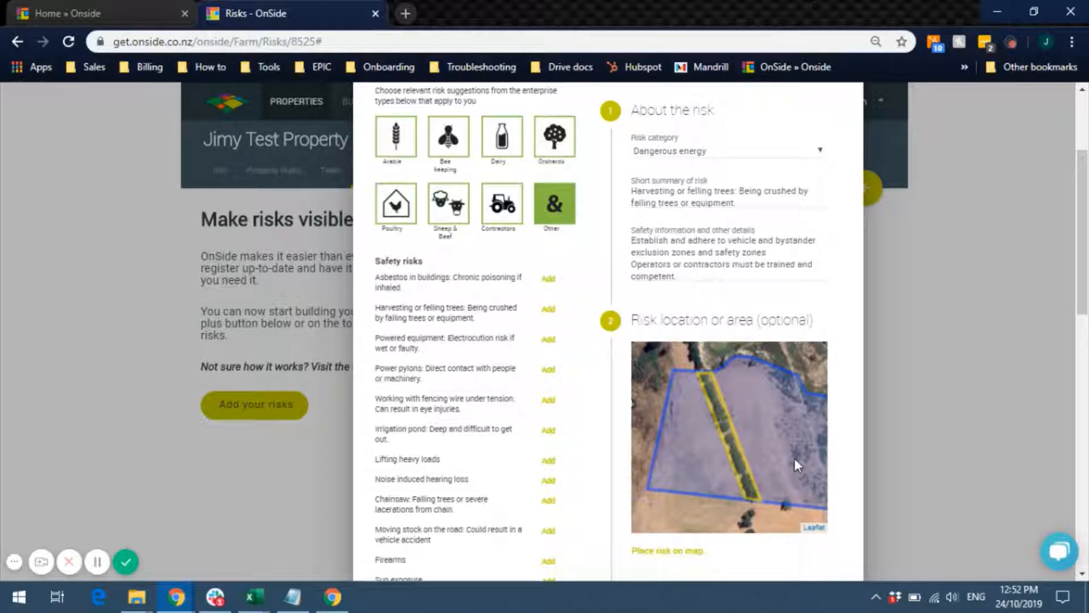
- Keep the consequence as Fatality and set the risk exposure to 6 monthly
{"action": "left_click_drag", "start_coordinate": [1084, 246], "coordinate": [1088, 353]}
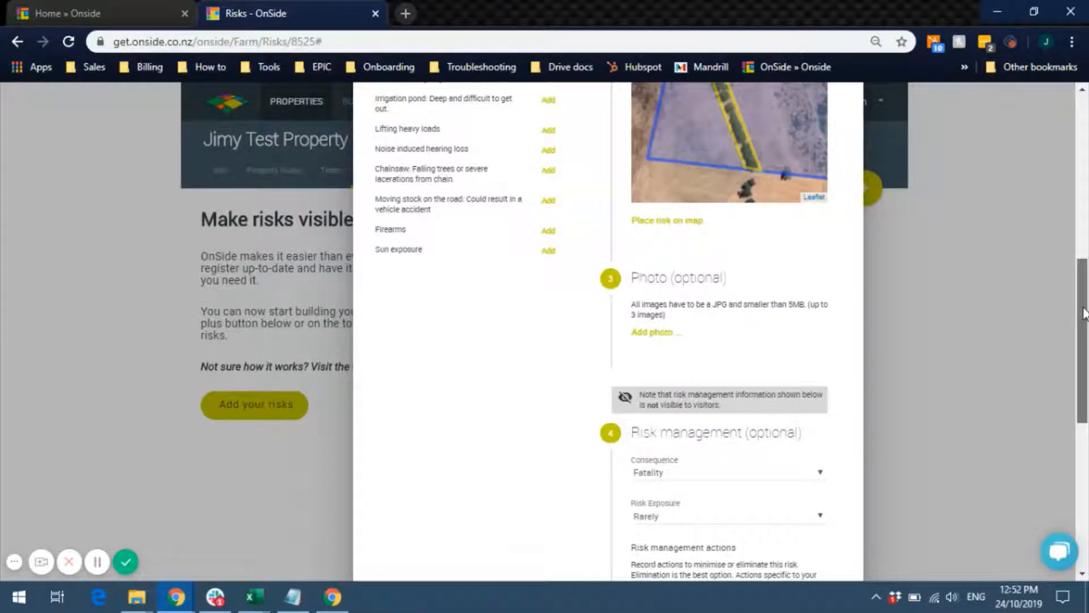
{"action": "left_click_drag", "start_coordinate": [1083, 313], "coordinate": [1087, 391]}
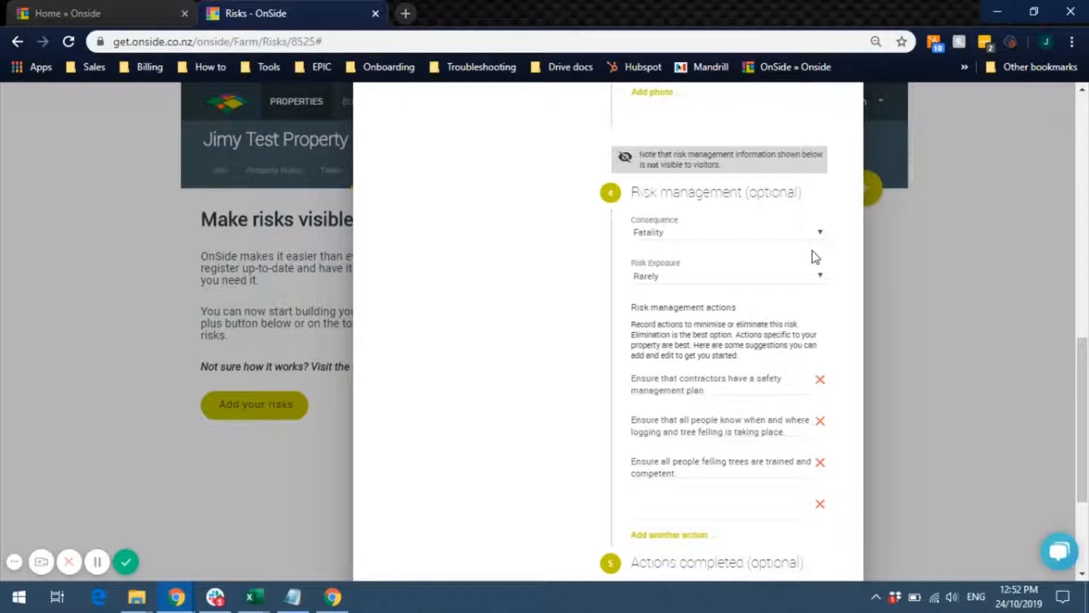
{"action": "left_click", "coordinate": [819, 233]}
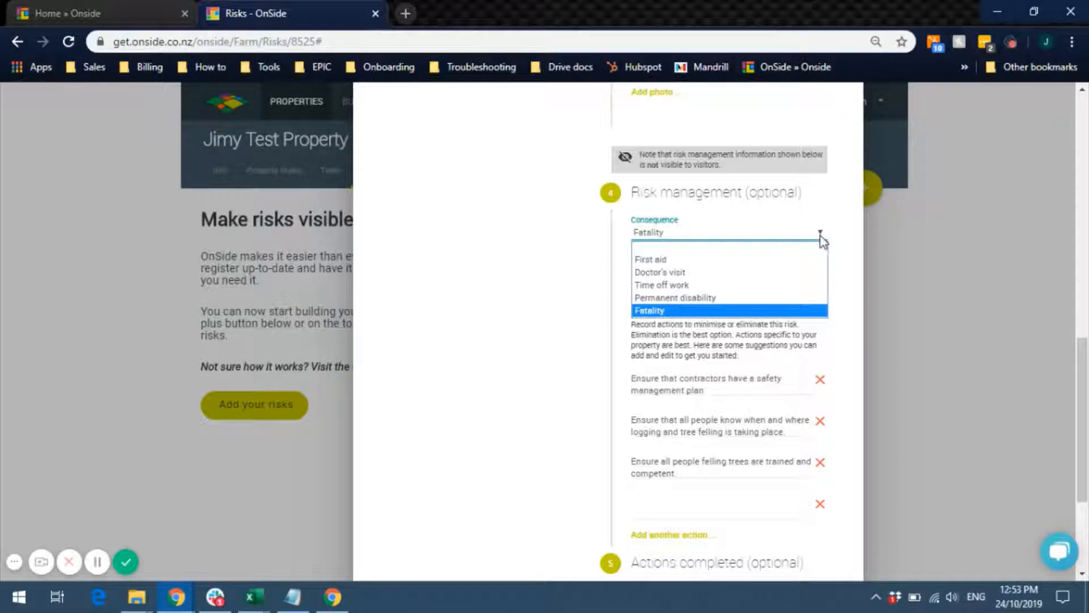
{"action": "left_click", "coordinate": [848, 259]}
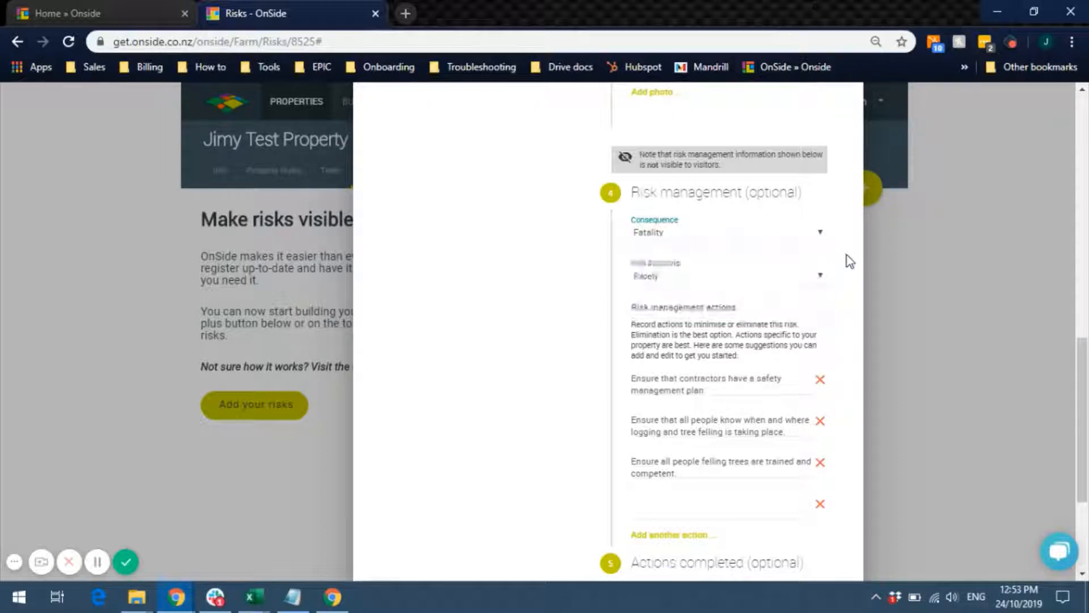
{"action": "left_click", "coordinate": [822, 279]}
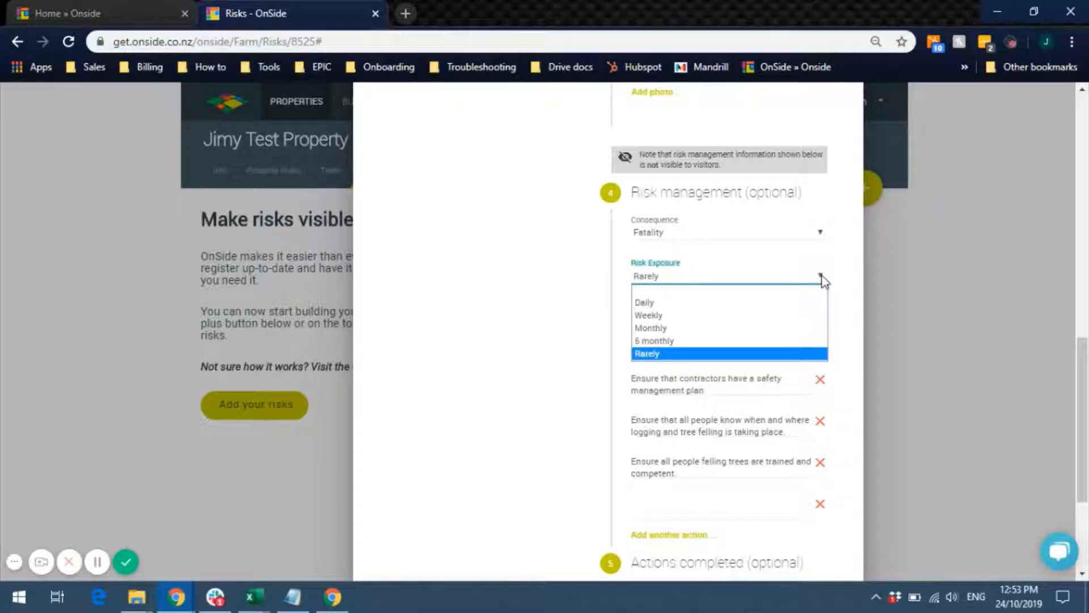
{"action": "left_click", "coordinate": [691, 340]}
{"action": "left_click", "coordinate": [811, 308]}
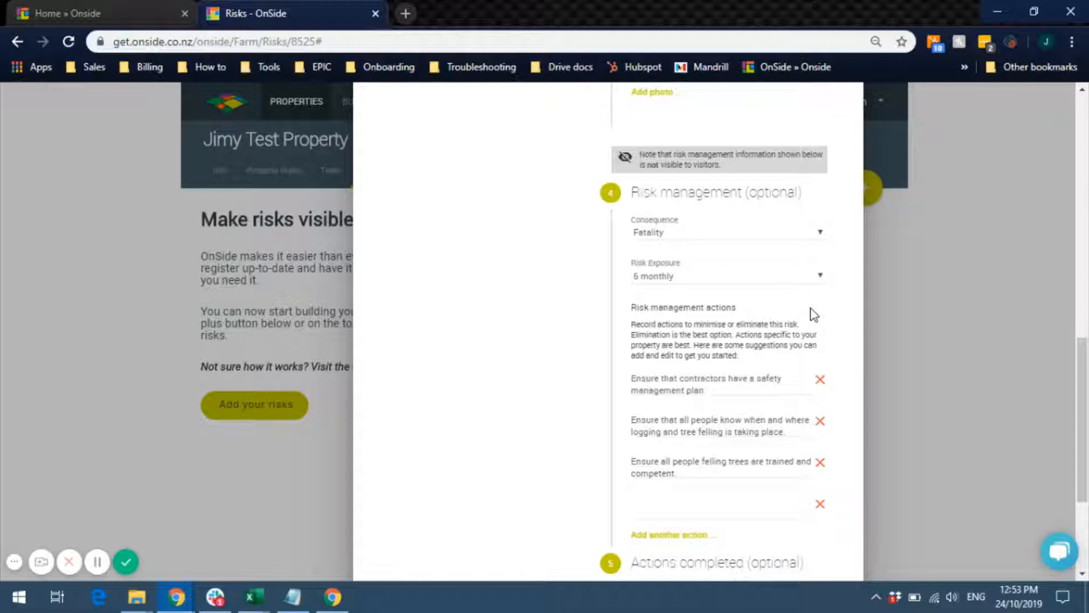
- Confirm all actions completed, mark the risk minimised, and save the Harvesting or felling trees risk
{"action": "scroll", "coordinate": [713, 278], "scroll_direction": "down", "scroll_amount": 2}
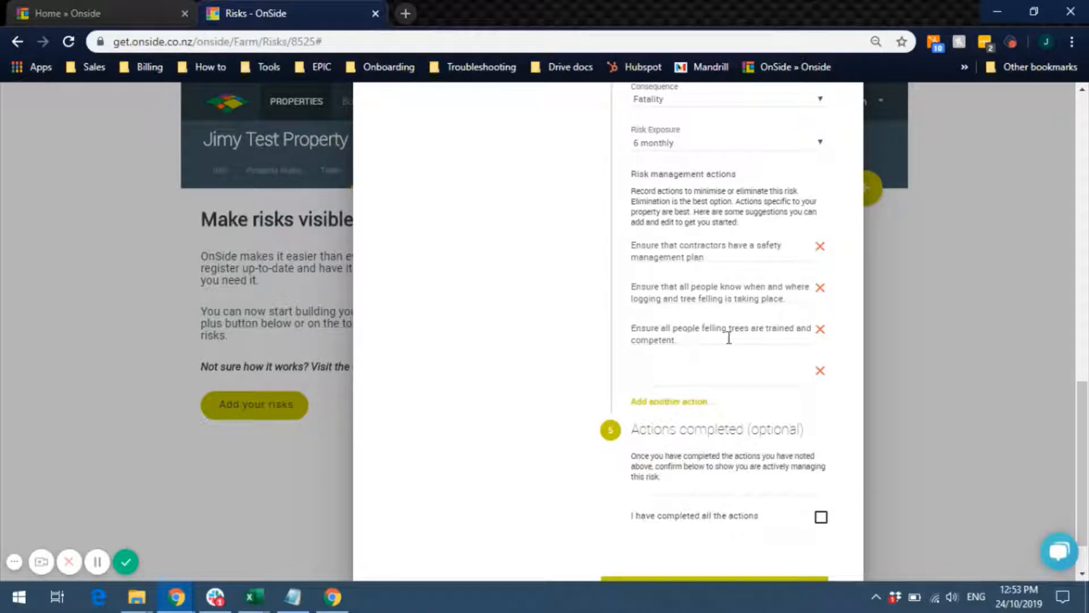
{"action": "left_click", "coordinate": [699, 376]}
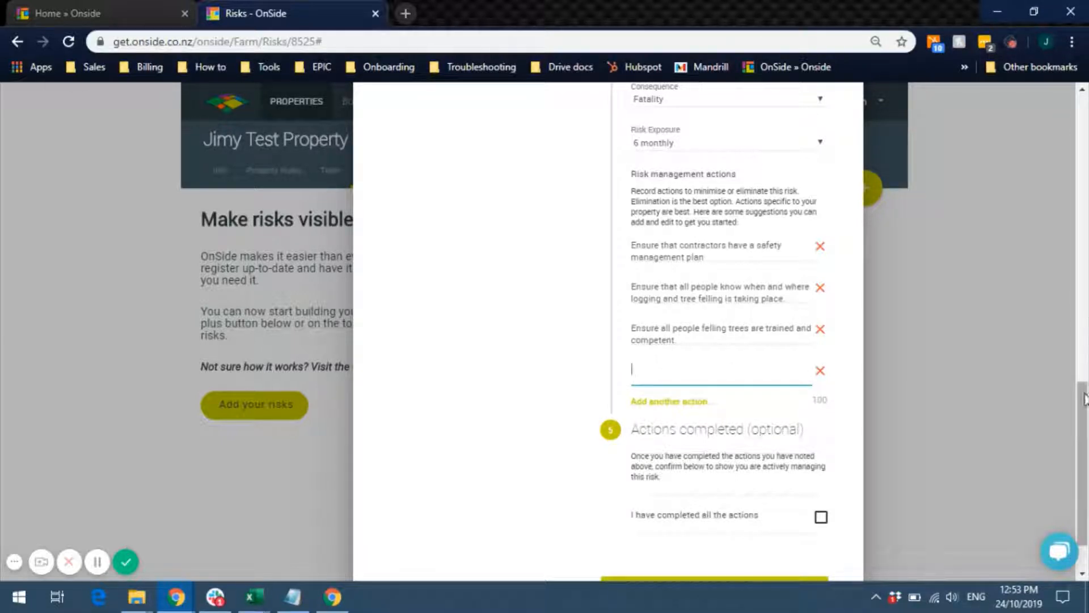
{"action": "scroll", "coordinate": [1085, 454], "scroll_direction": "down", "scroll_amount": 2}
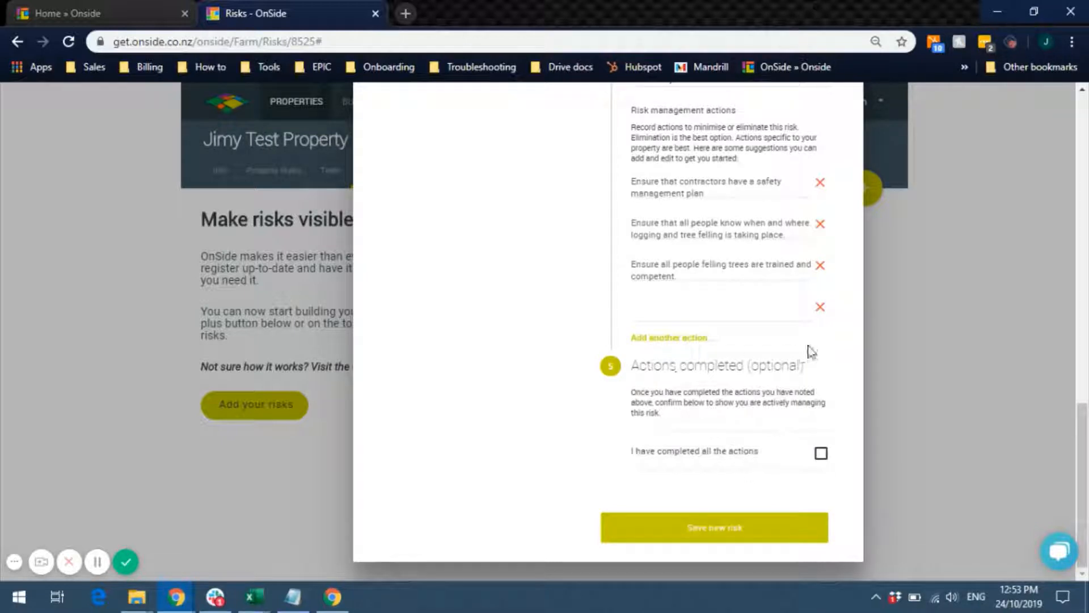
{"action": "left_click", "coordinate": [822, 454]}
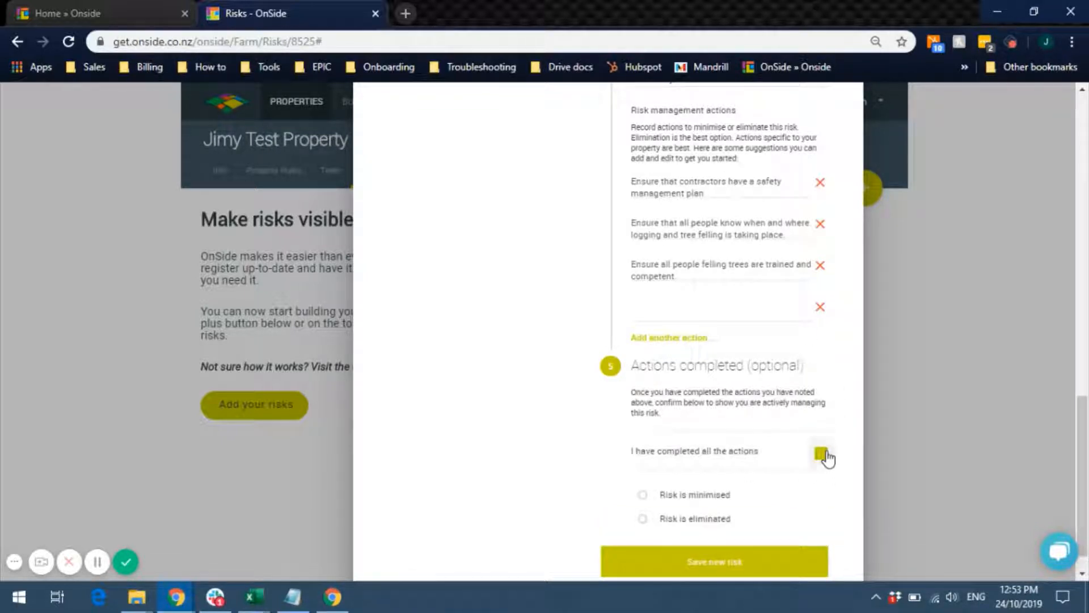
{"action": "left_click", "coordinate": [691, 493]}
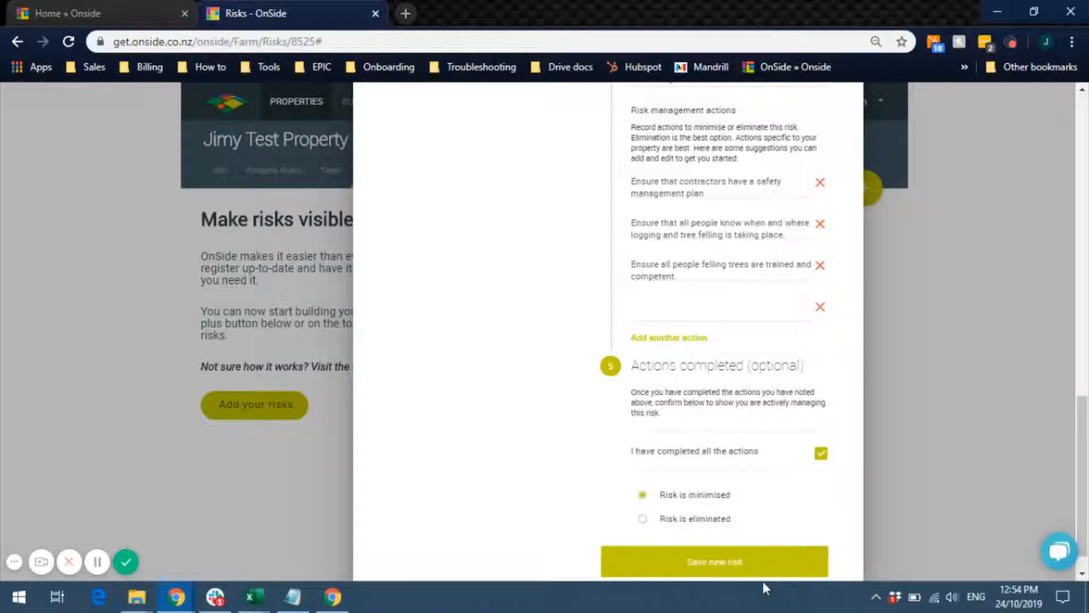
{"action": "left_click", "coordinate": [734, 562]}
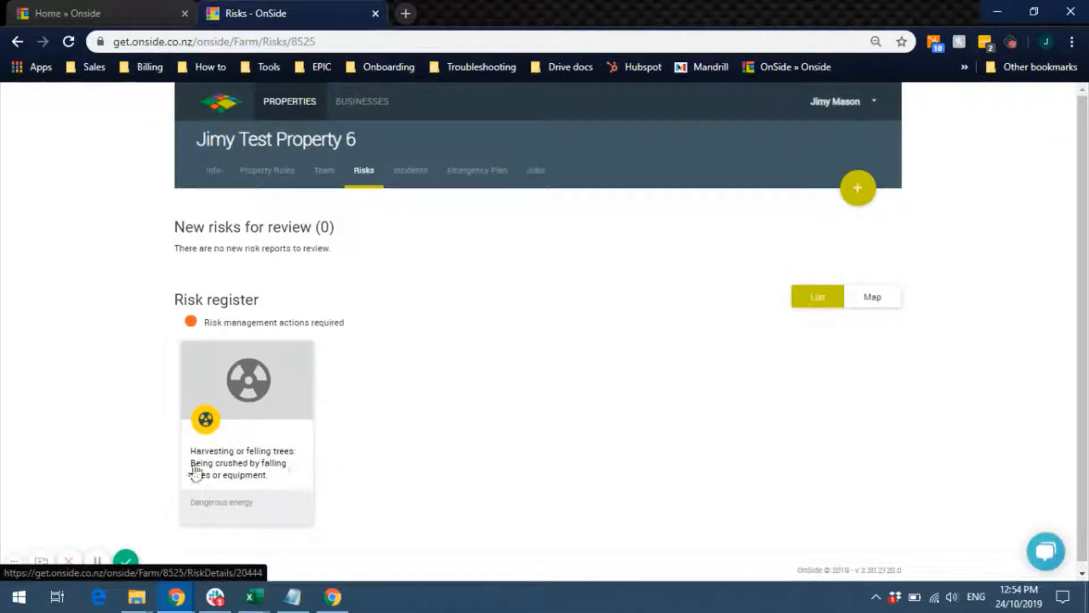
- View the saved risk's area on the register map, then switch back to list view
{"action": "left_click", "coordinate": [872, 298]}
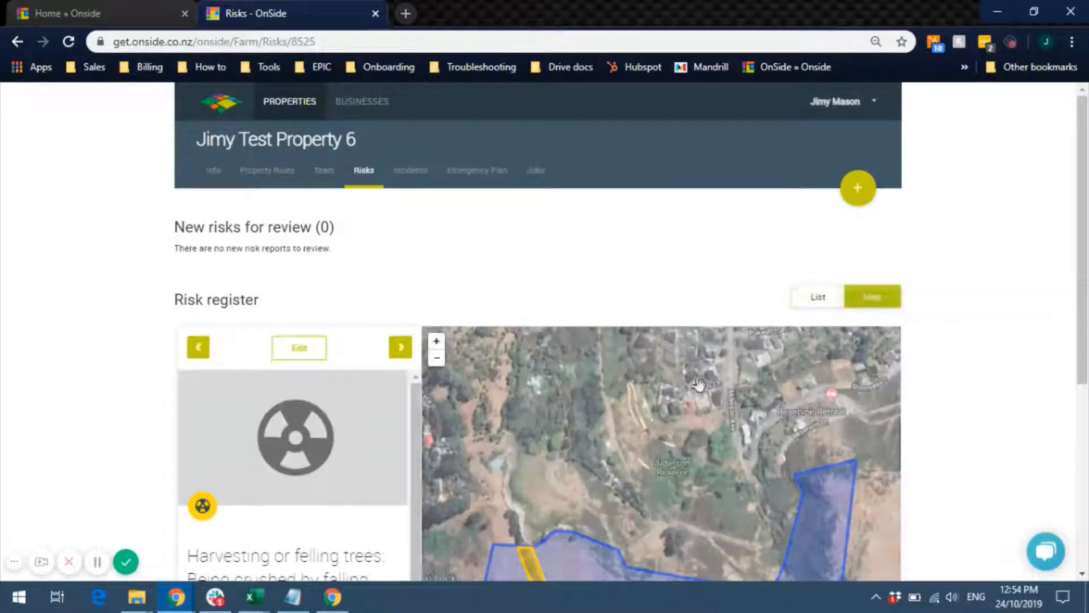
{"action": "scroll", "coordinate": [369, 340], "scroll_direction": "down", "scroll_amount": 3}
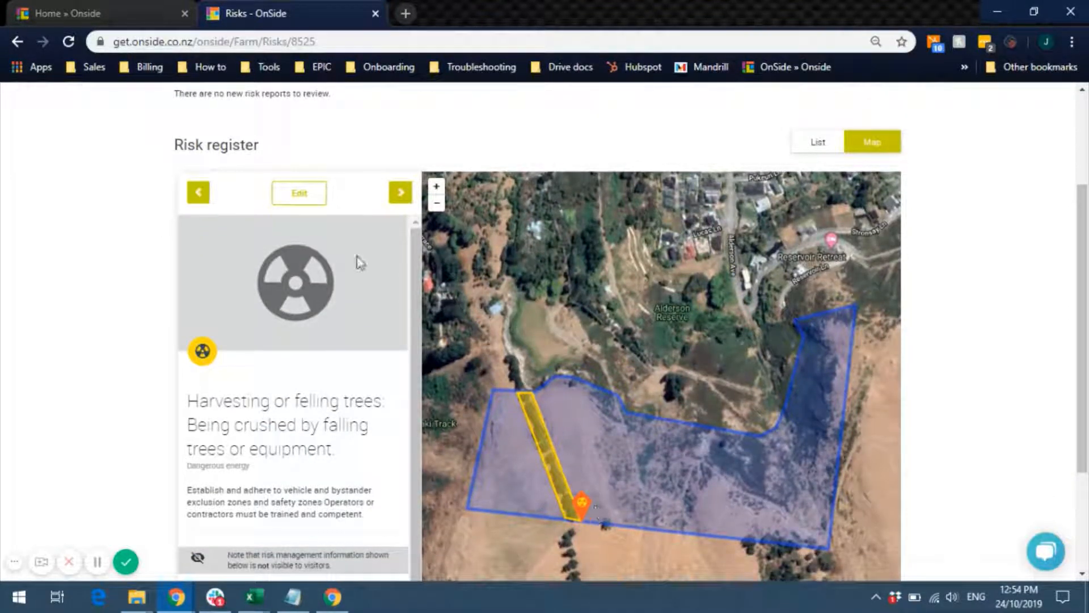
{"action": "left_click", "coordinate": [809, 149]}
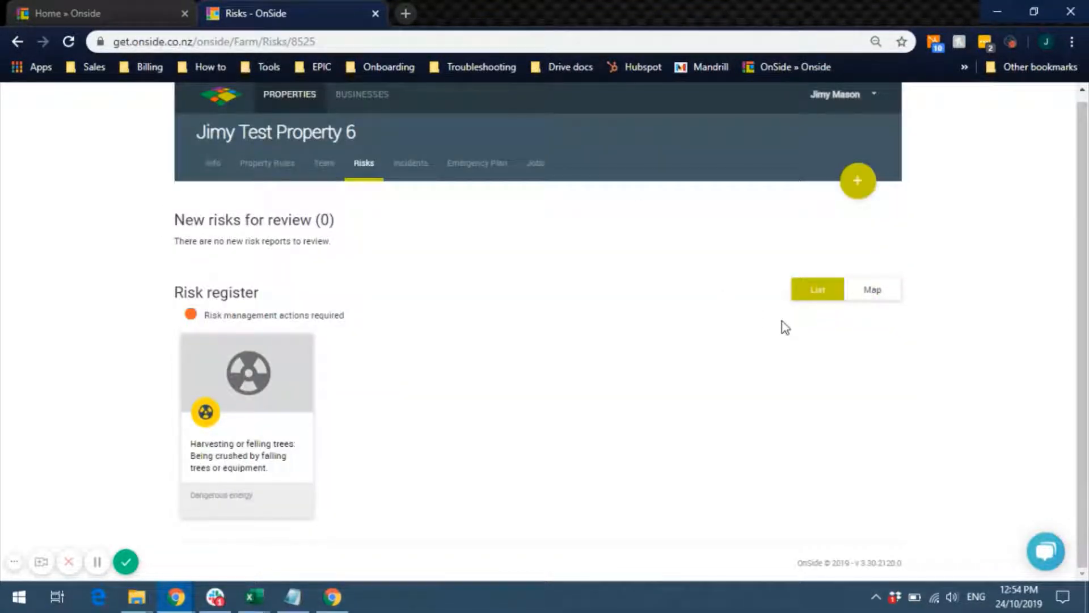
- Start another risk, switch suggestions to Dairy, and choose the Falling from heights category
{"action": "left_click", "coordinate": [857, 183]}
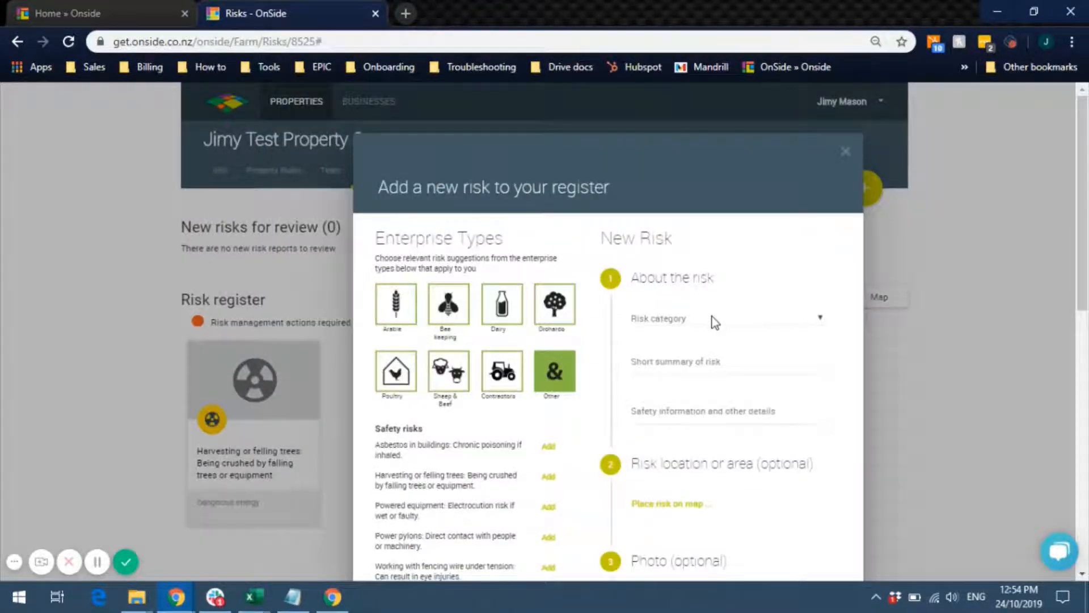
{"action": "scroll", "coordinate": [908, 237], "scroll_direction": "down", "scroll_amount": 2}
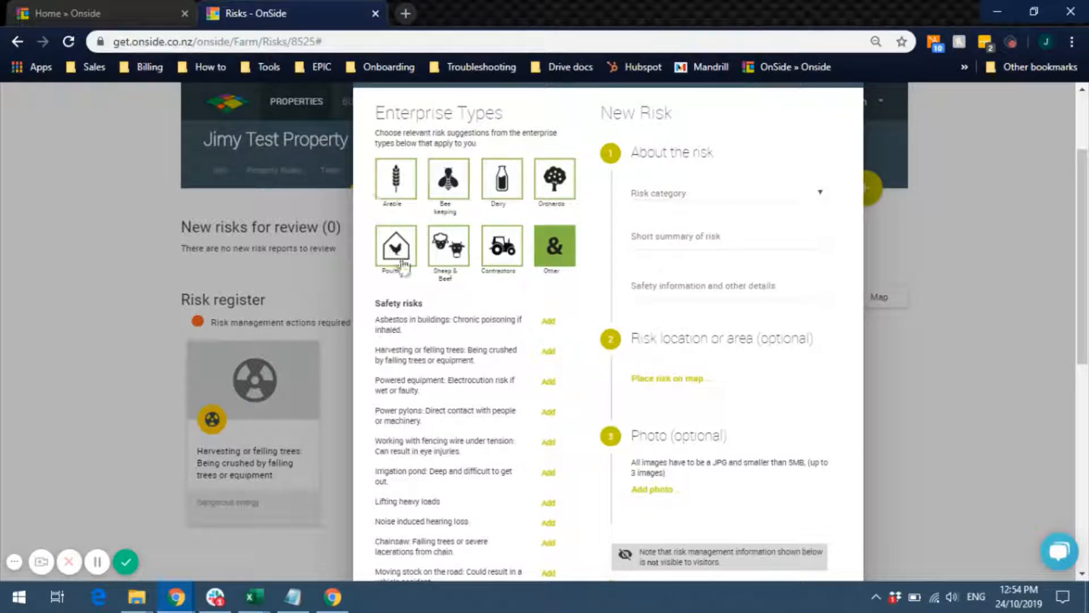
{"action": "left_click", "coordinate": [457, 230]}
{"action": "left_click", "coordinate": [497, 255]}
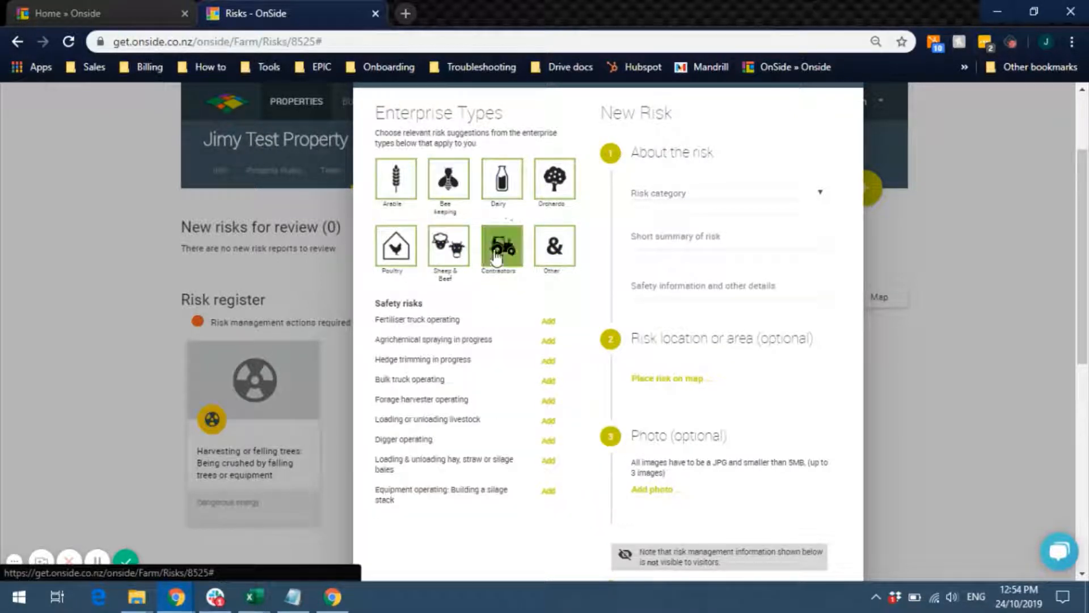
{"action": "left_click", "coordinate": [502, 187]}
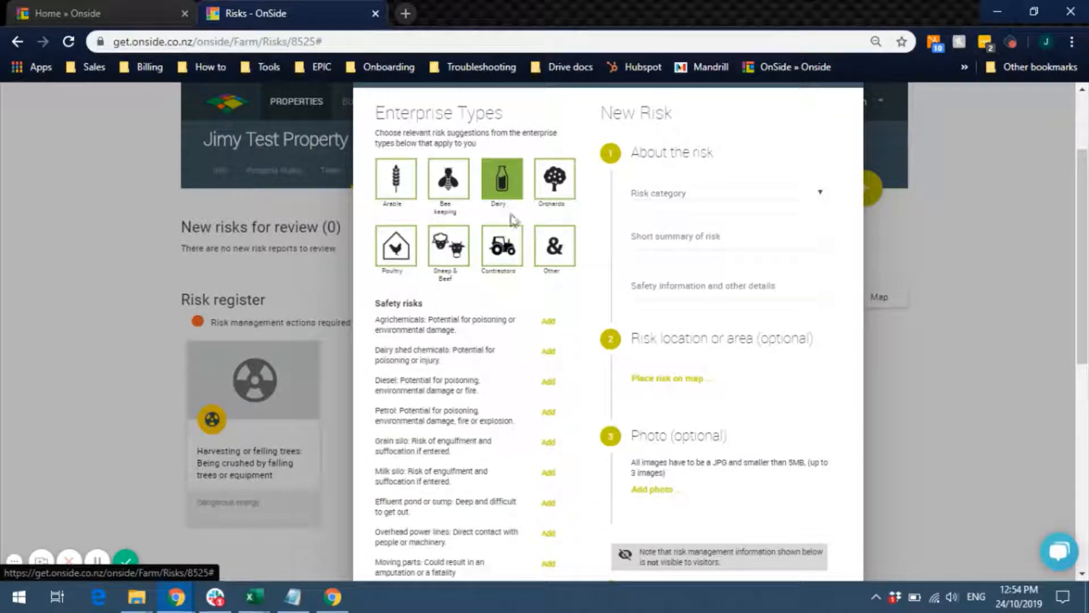
{"action": "left_click", "coordinate": [821, 194]}
{"action": "left_click", "coordinate": [703, 220]}
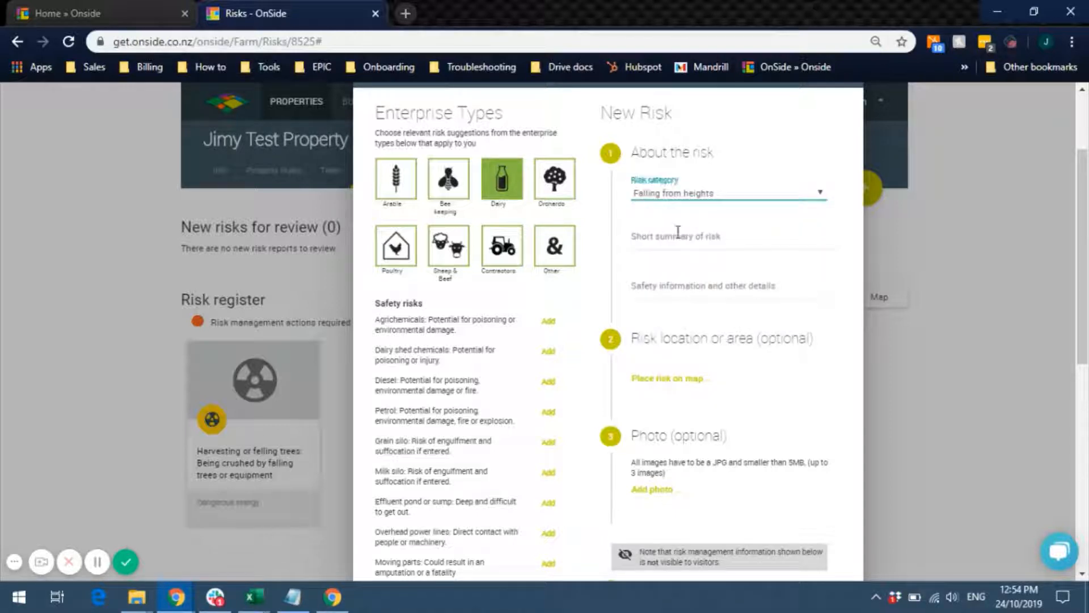
- Enter the summary 'Hidden cliff' and safety details about taking care around the north-eastern ridge
{"action": "left_click", "coordinate": [701, 232]}
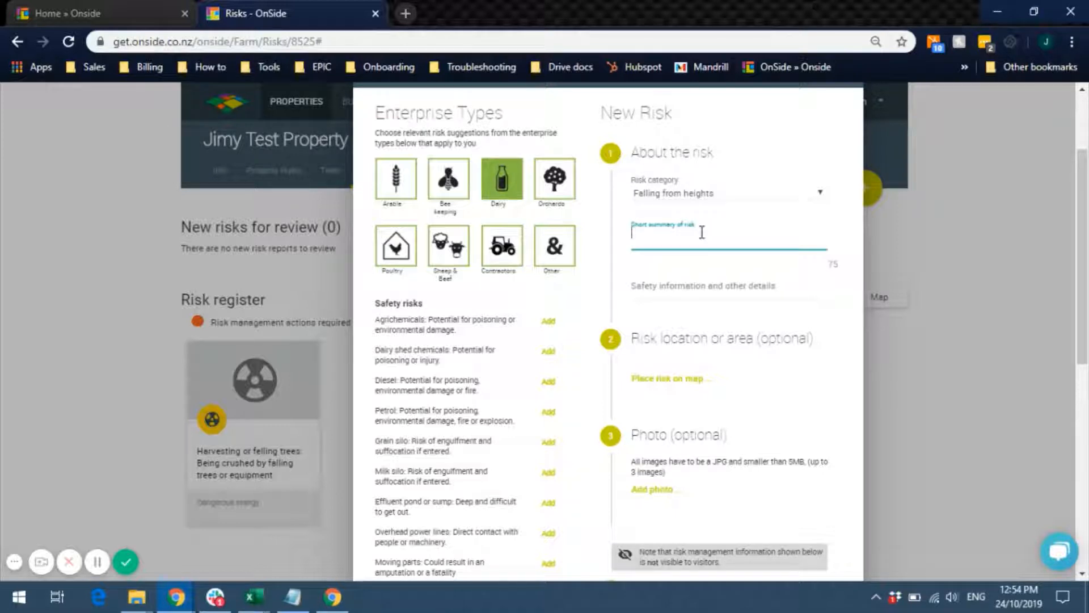
{"action": "type", "text": "Hidden cliff"}
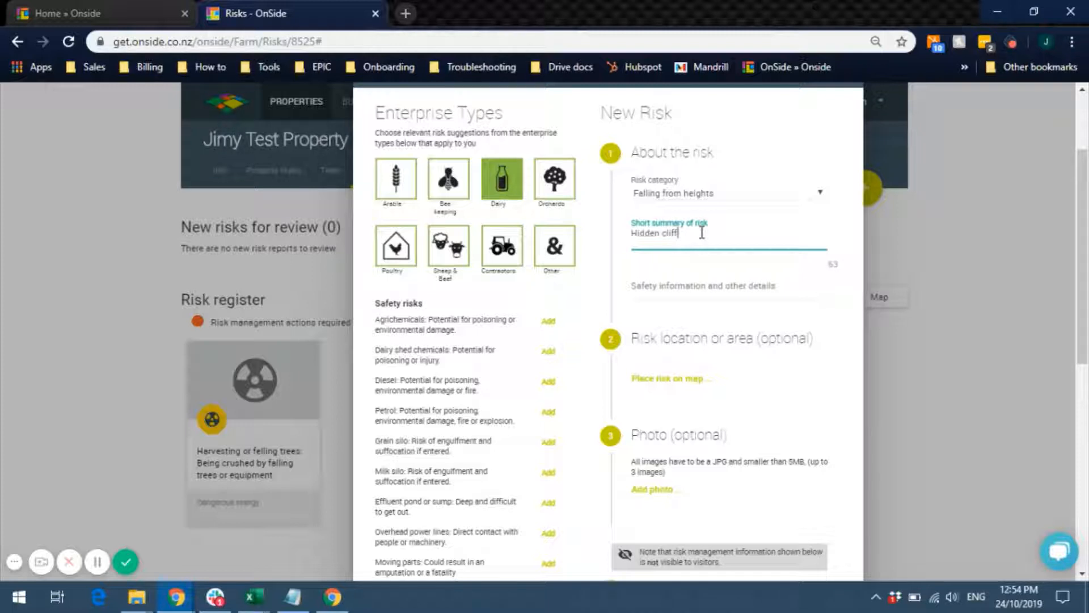
{"action": "key", "text": "Tab"}
{"action": "type", "text": "Take care "}
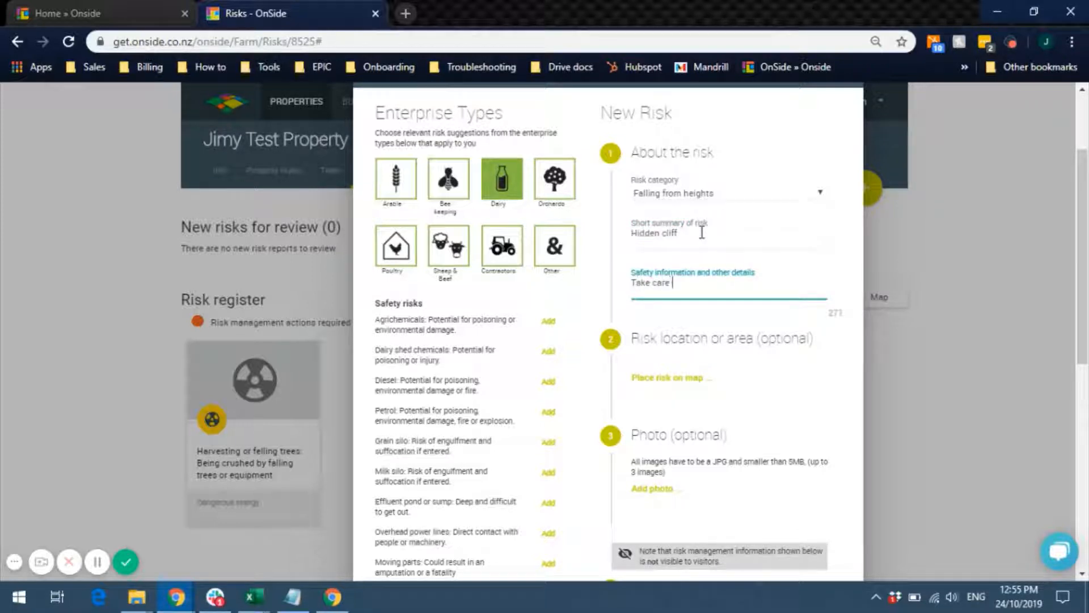
{"action": "type", "text": "around north-east"}
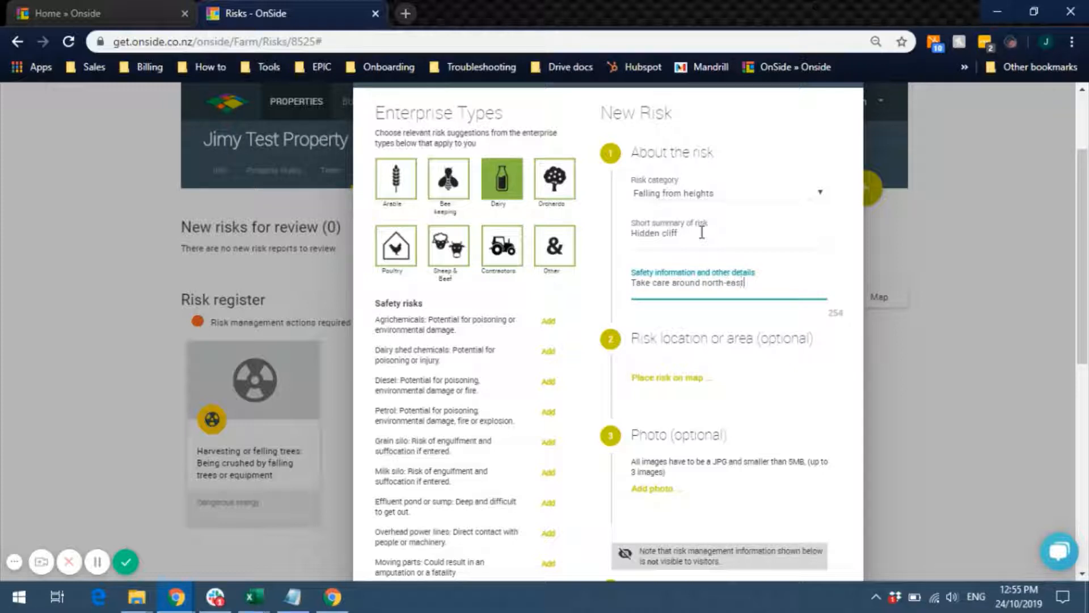
{"action": "type", "text": "dge."}
{"action": "key", "text": "Return"}
- Draw a four-corner boundary along the property's eastern edge for Hidden cliff and save it
{"action": "left_click", "coordinate": [681, 383]}
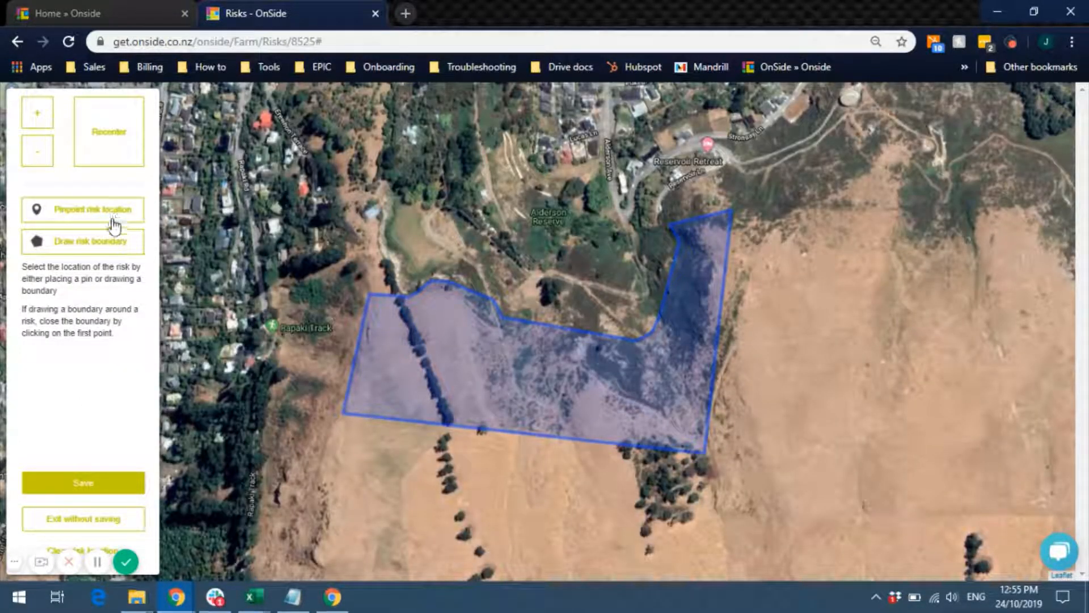
{"action": "left_click", "coordinate": [108, 246]}
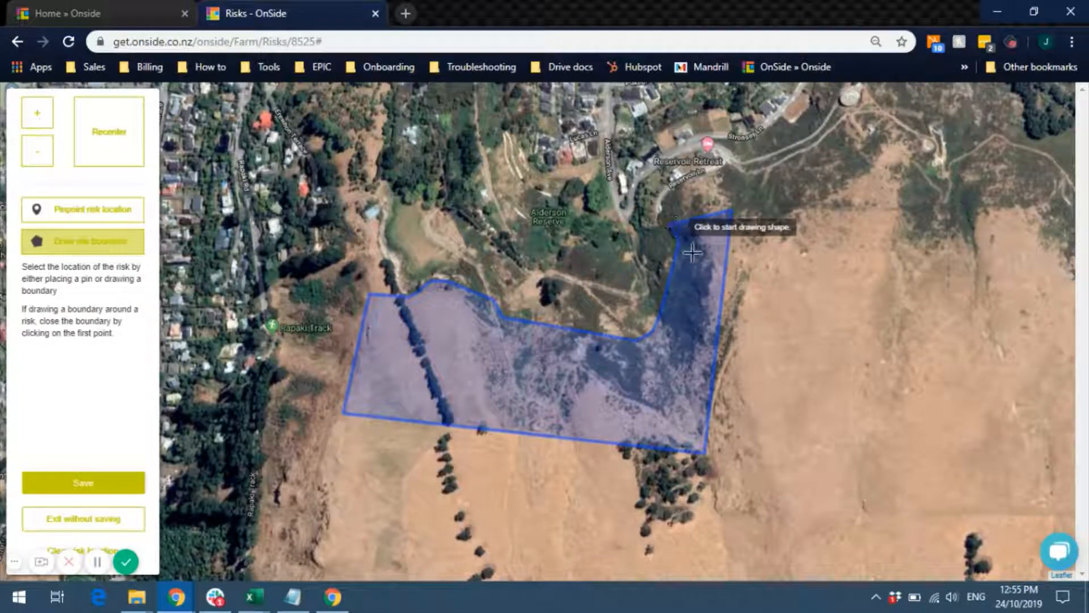
{"action": "left_click", "coordinate": [726, 274]}
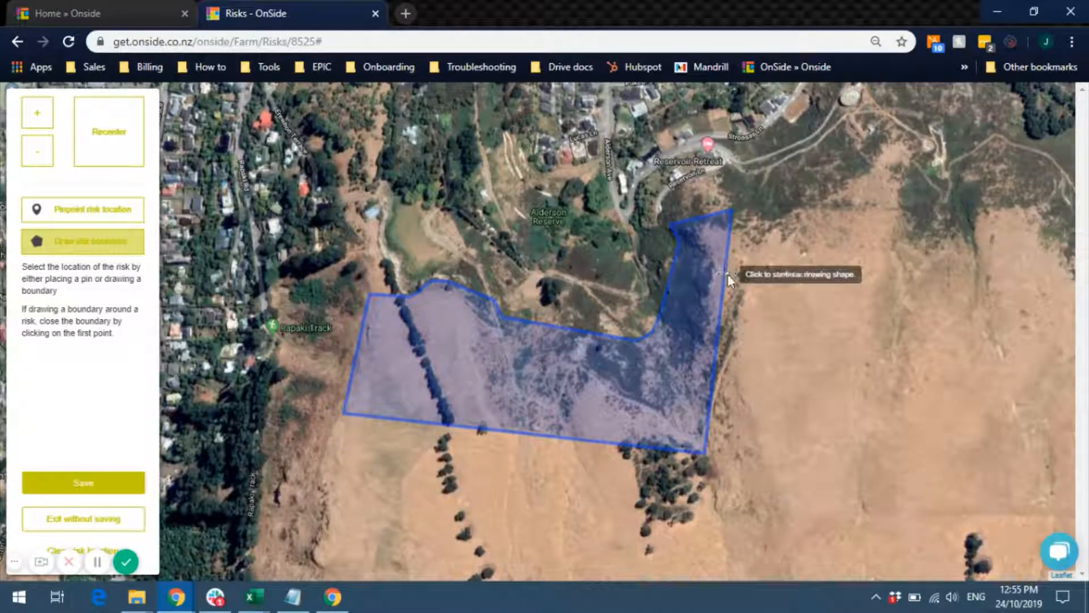
{"action": "left_click", "coordinate": [695, 268]}
{"action": "left_click", "coordinate": [682, 389]}
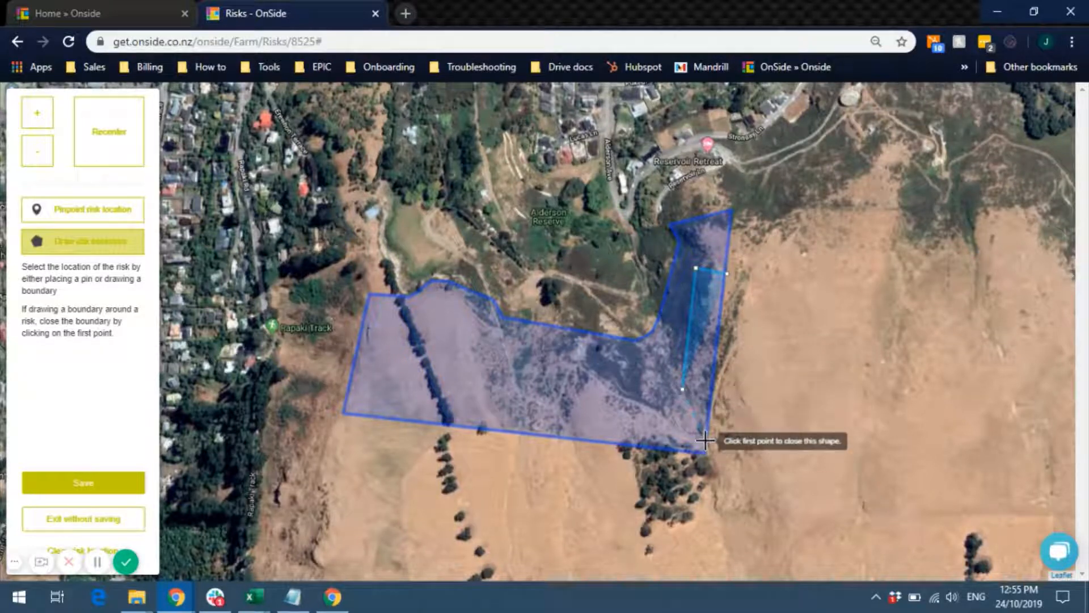
{"action": "left_click", "coordinate": [706, 440]}
{"action": "left_click", "coordinate": [729, 276]}
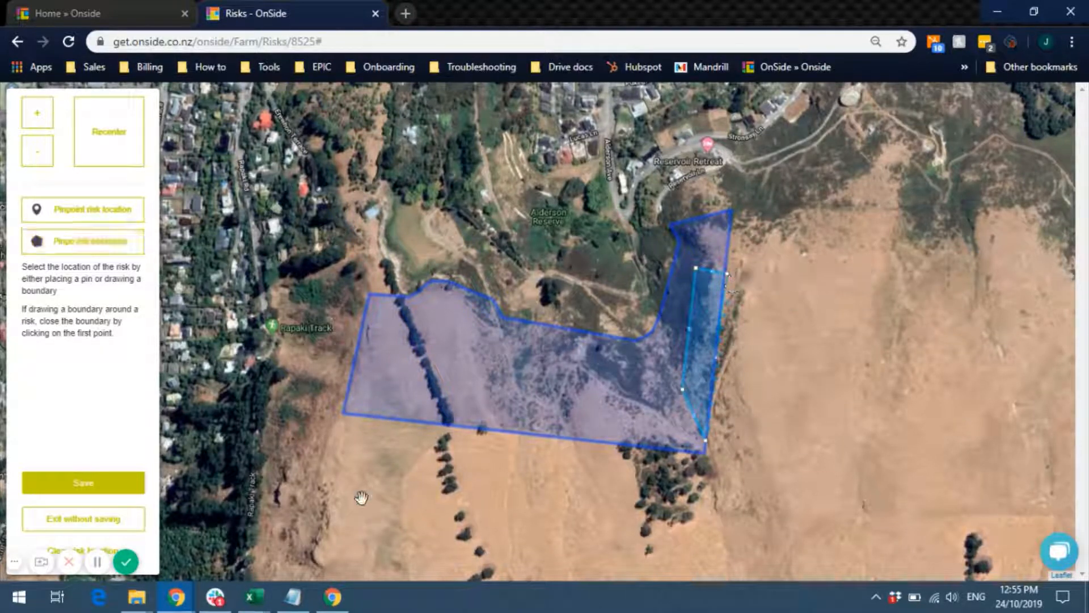
{"action": "left_click", "coordinate": [85, 484]}
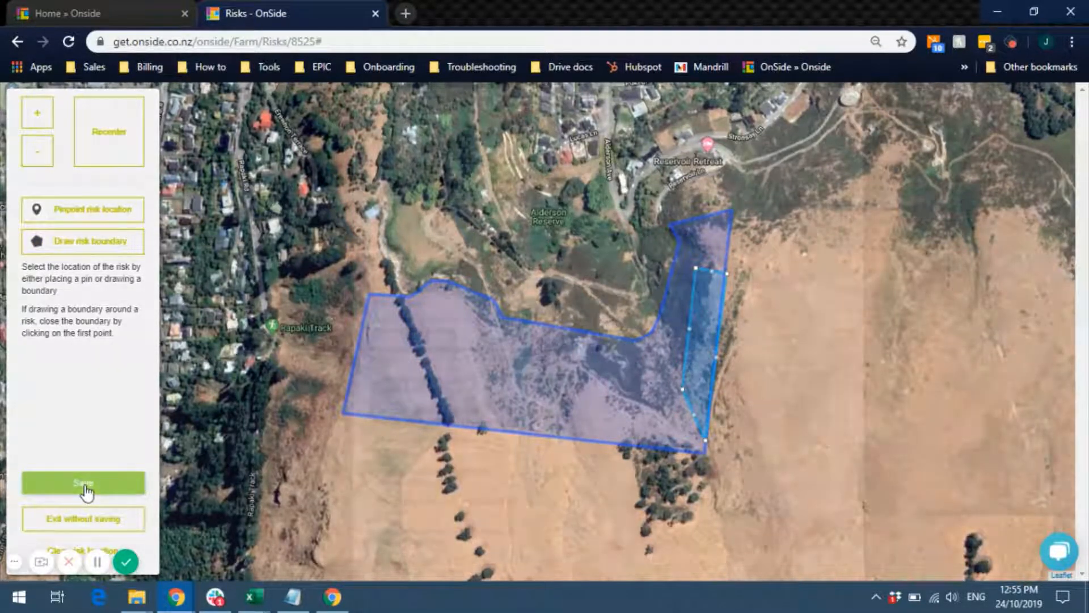
- Set the consequence to Fatality and the risk exposure to Daily
{"action": "scroll", "coordinate": [810, 363], "scroll_direction": "down", "scroll_amount": 7}
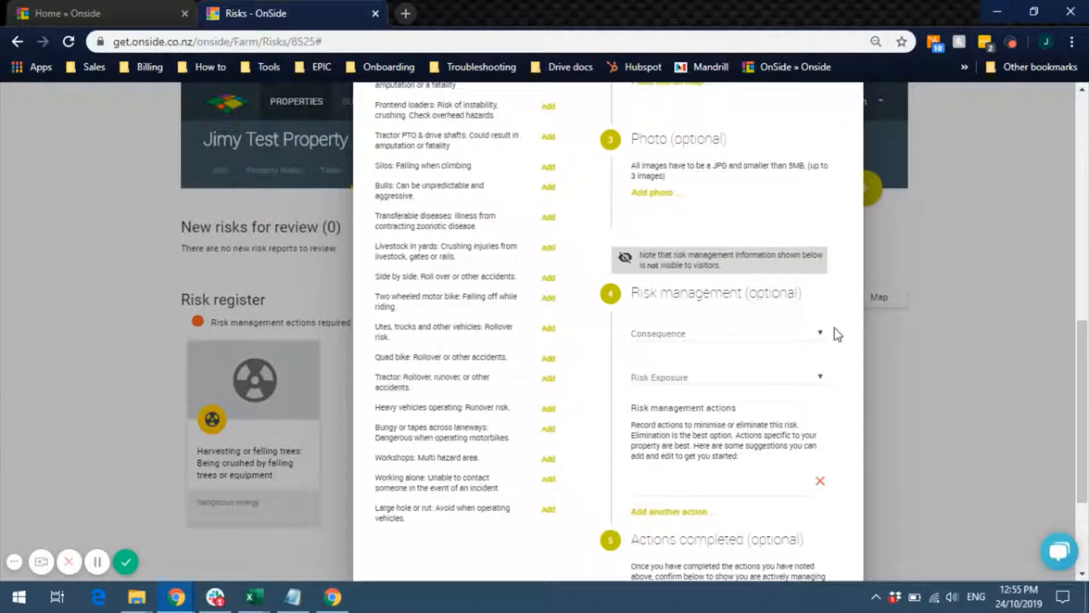
{"action": "left_click", "coordinate": [823, 342]}
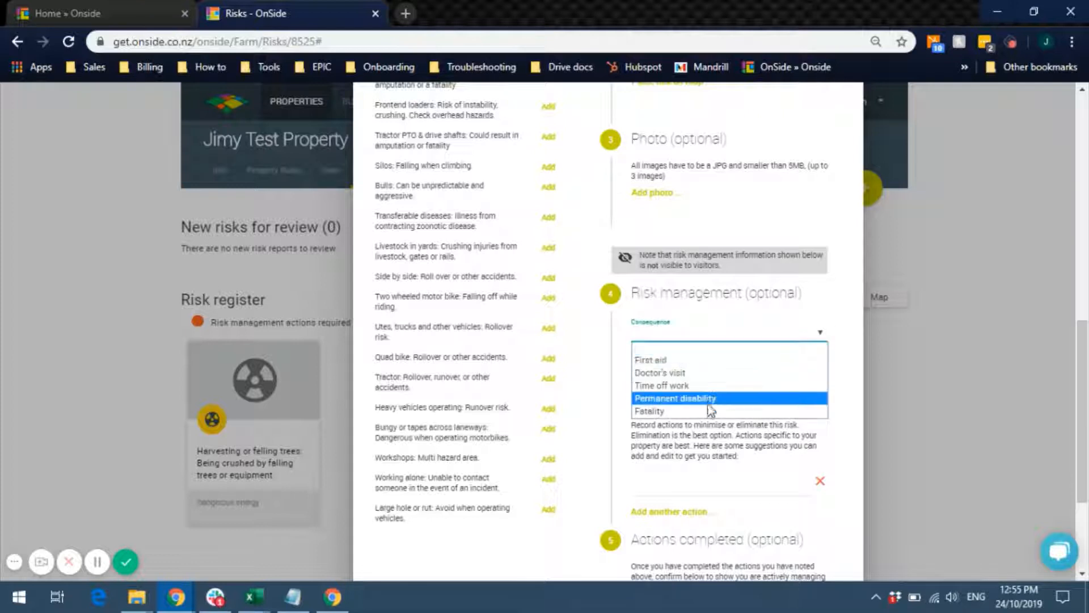
{"action": "left_click", "coordinate": [710, 410]}
{"action": "left_click", "coordinate": [765, 378]}
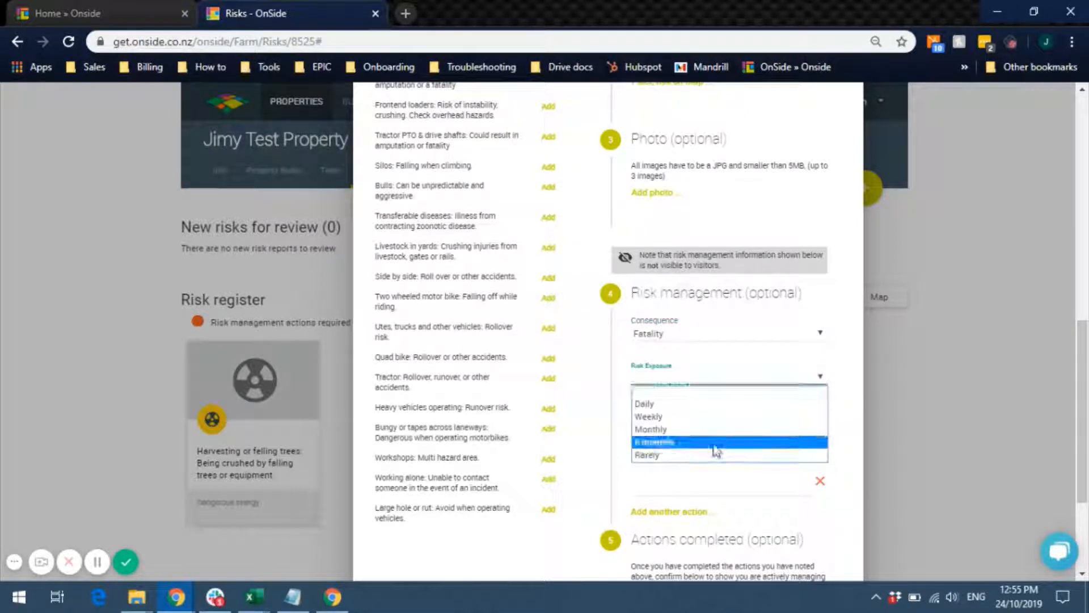
{"action": "left_click", "coordinate": [705, 413]}
{"action": "left_click", "coordinate": [828, 395]}
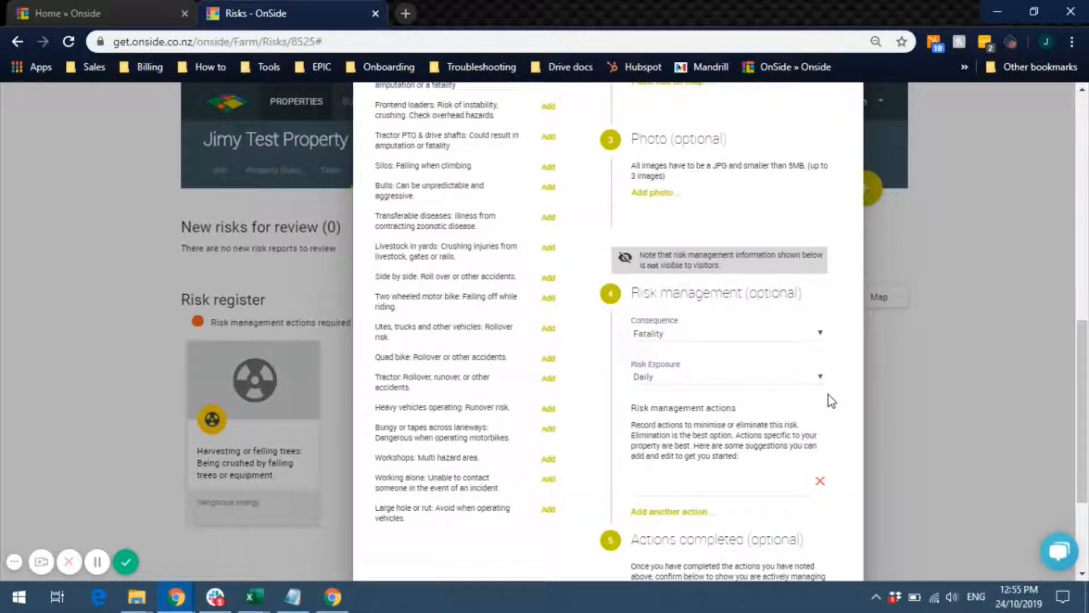
{"action": "left_click_drag", "start_coordinate": [1086, 355], "coordinate": [1088, 415]}
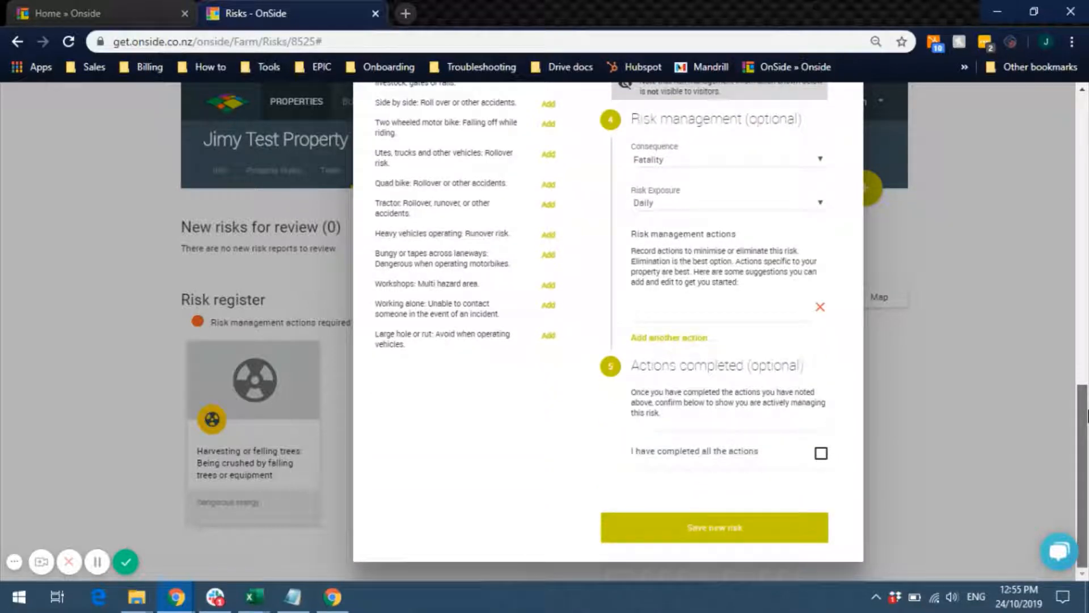
- Add the Signage and fenced-off actions, mark them completed with the risk minimised, and save
{"action": "left_click", "coordinate": [699, 312]}
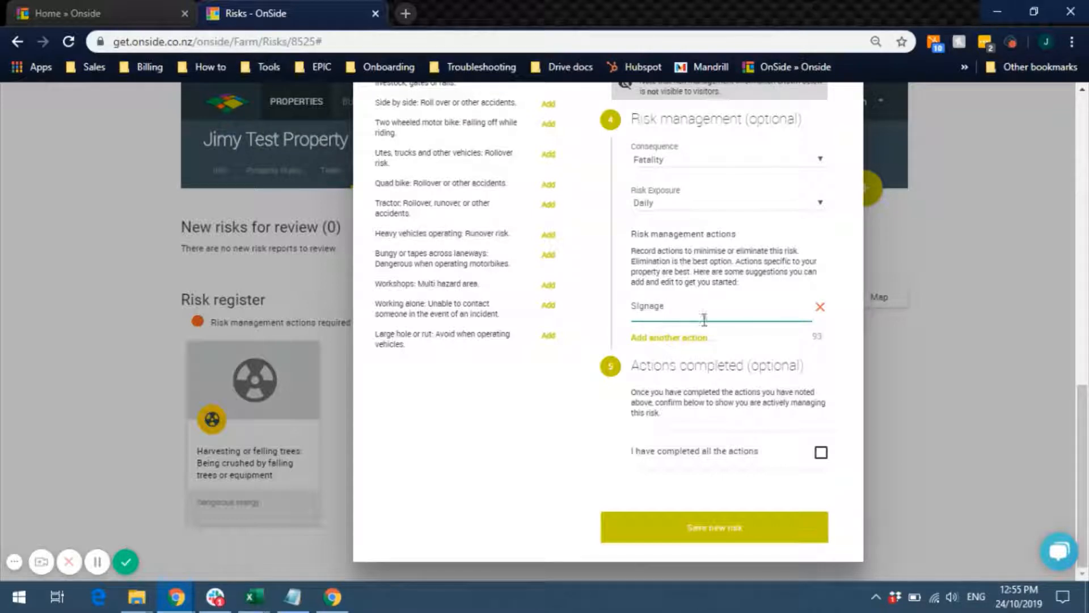
{"action": "left_click", "coordinate": [658, 338]}
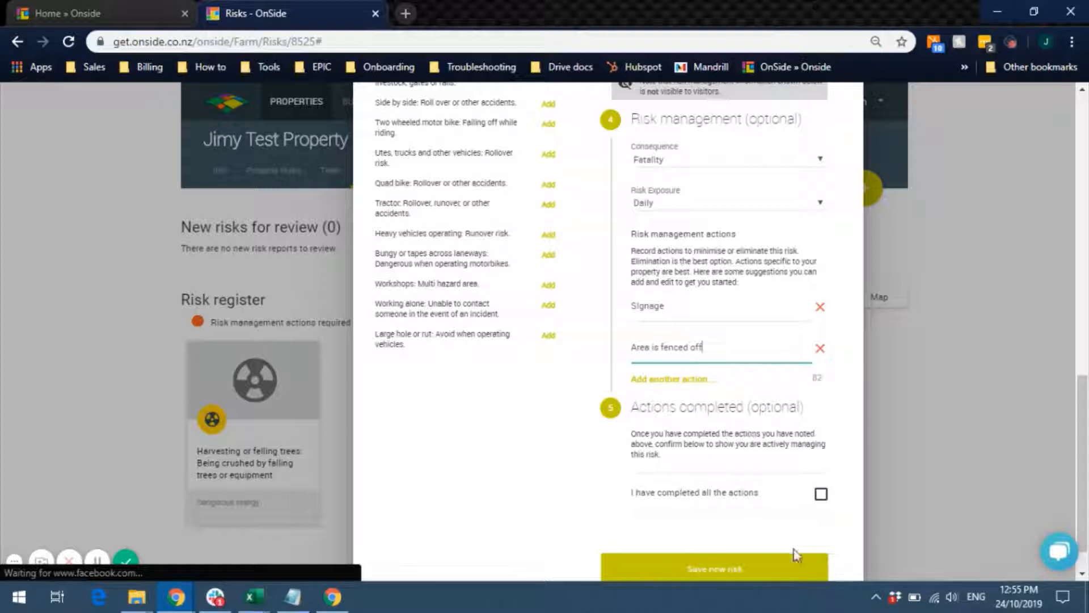
{"action": "left_click", "coordinate": [822, 494]}
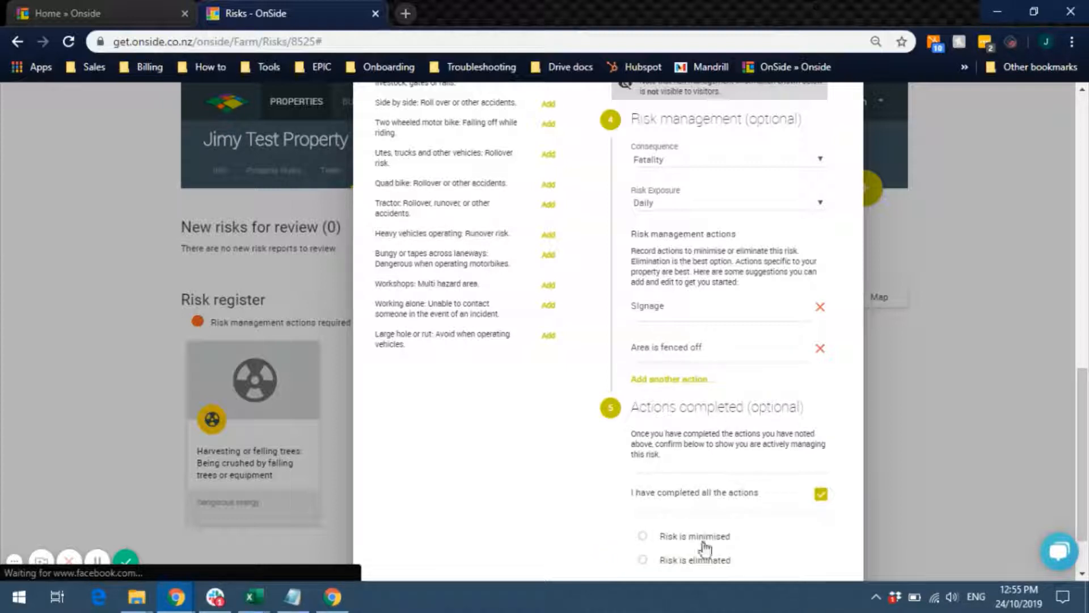
{"action": "left_click", "coordinate": [704, 543]}
{"action": "scroll", "coordinate": [709, 546], "scroll_direction": "down", "scroll_amount": 1}
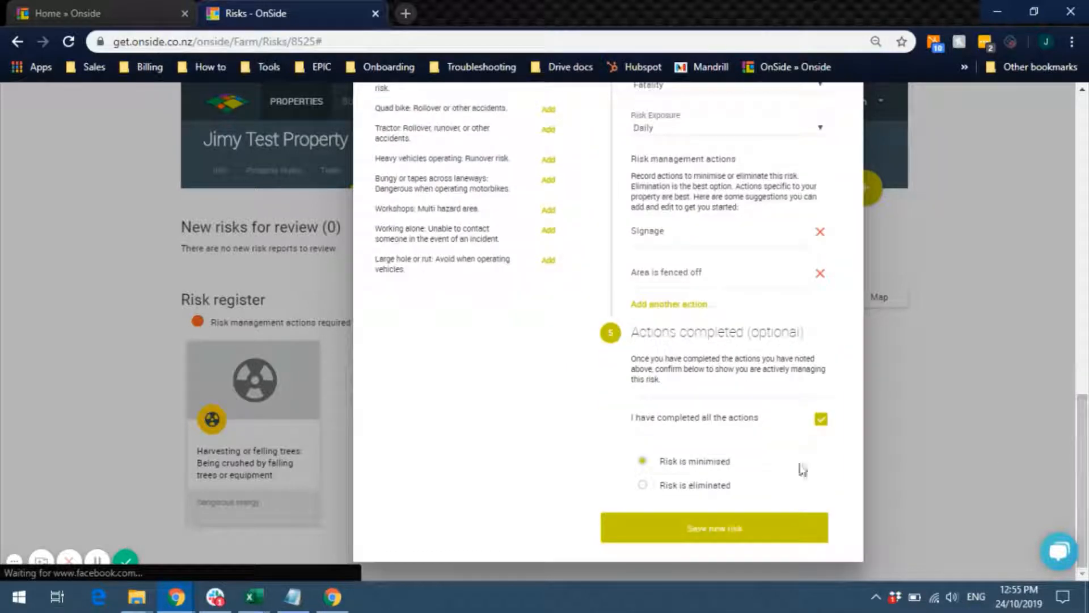
{"action": "left_click", "coordinate": [714, 535]}
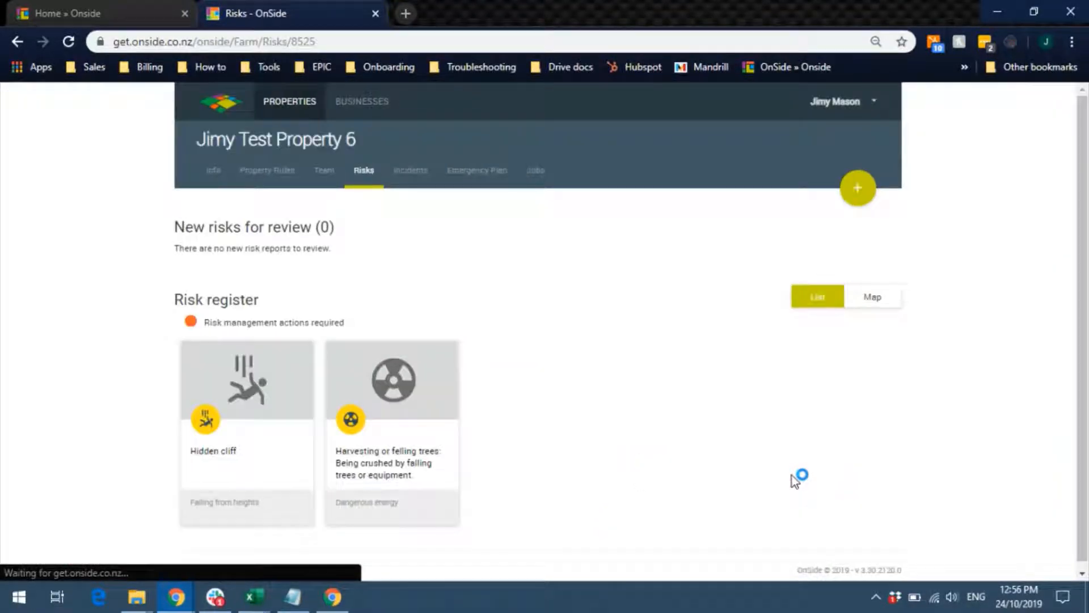
- View the Hidden cliff and tree-felling risk areas on the property map, then return to the risk cards
{"action": "left_click", "coordinate": [873, 297]}
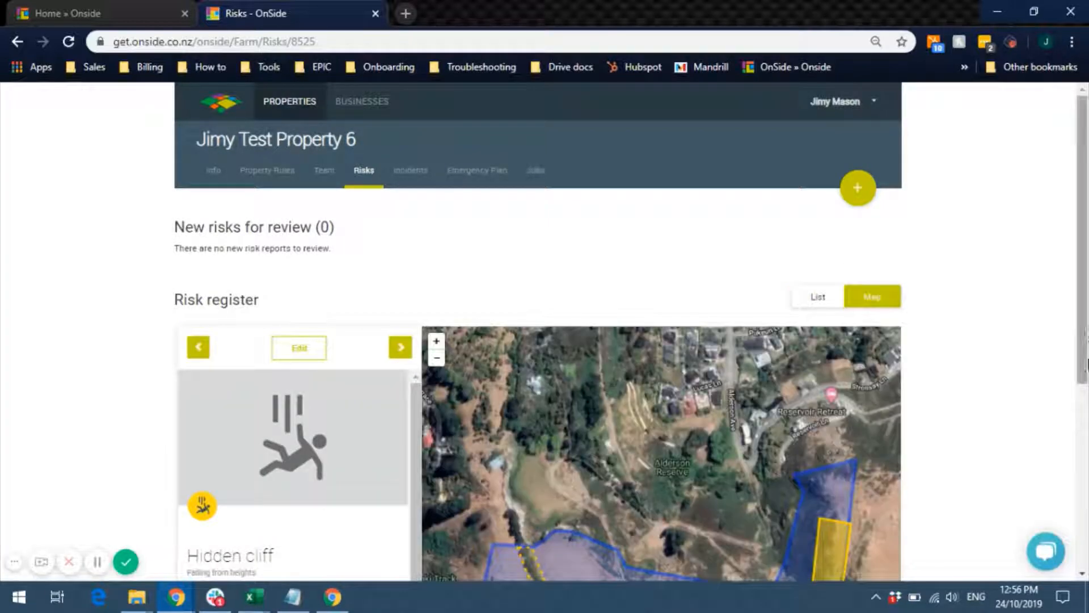
{"action": "scroll", "coordinate": [1087, 432], "scroll_direction": "down", "scroll_amount": 3}
{"action": "scroll", "coordinate": [1086, 426], "scroll_direction": "up", "scroll_amount": 3}
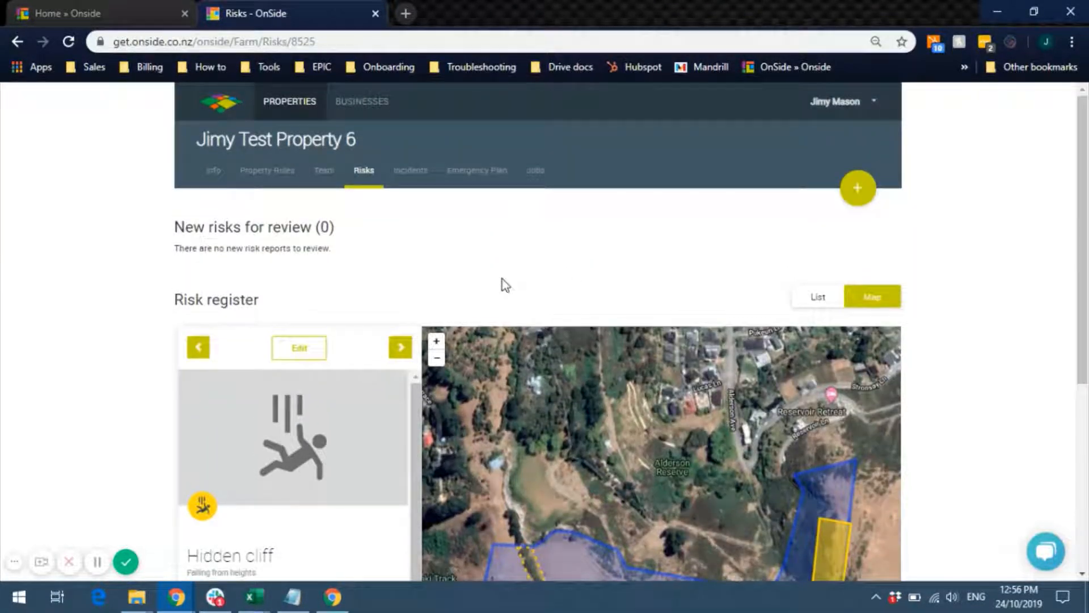
{"action": "left_click", "coordinate": [796, 301]}
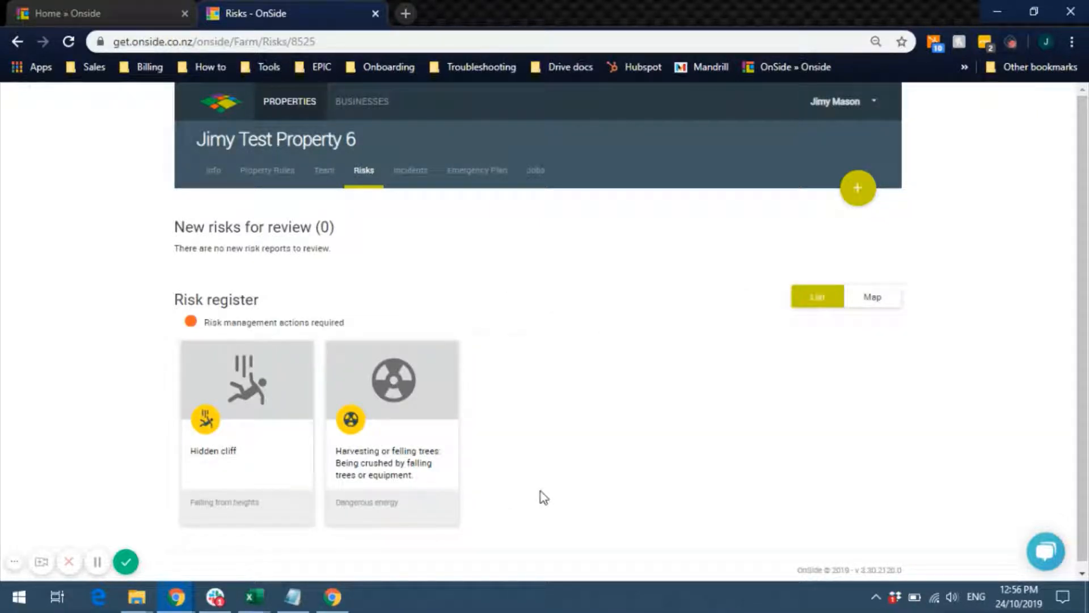
- In the Harvesting or felling trees risk, drag the yellow strip's lower-left corner left and save the area
{"action": "left_click", "coordinate": [432, 384]}
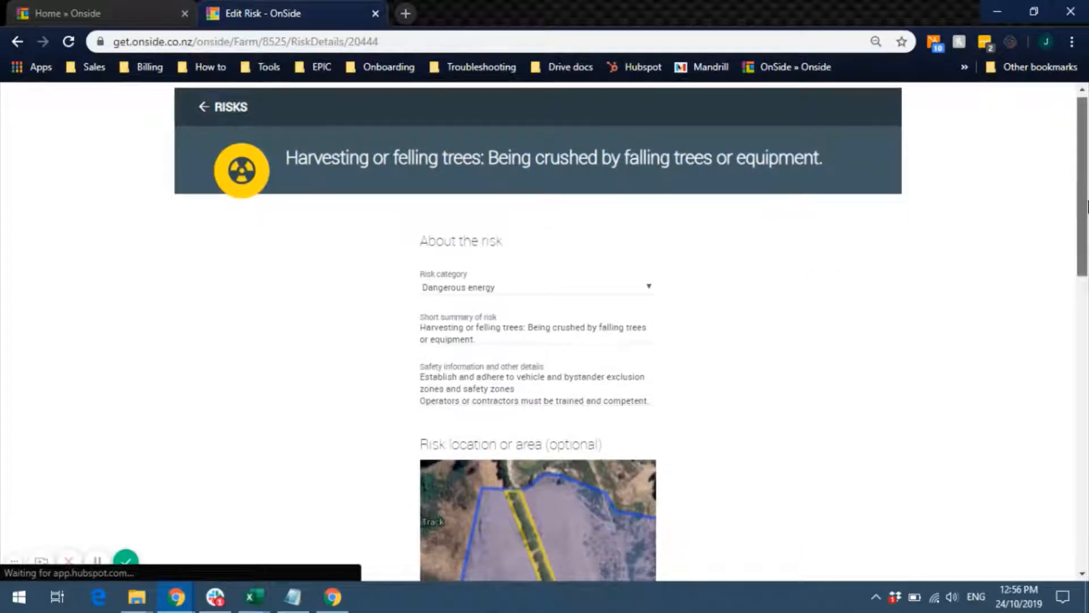
{"action": "left_click_drag", "start_coordinate": [1088, 202], "coordinate": [1088, 327]}
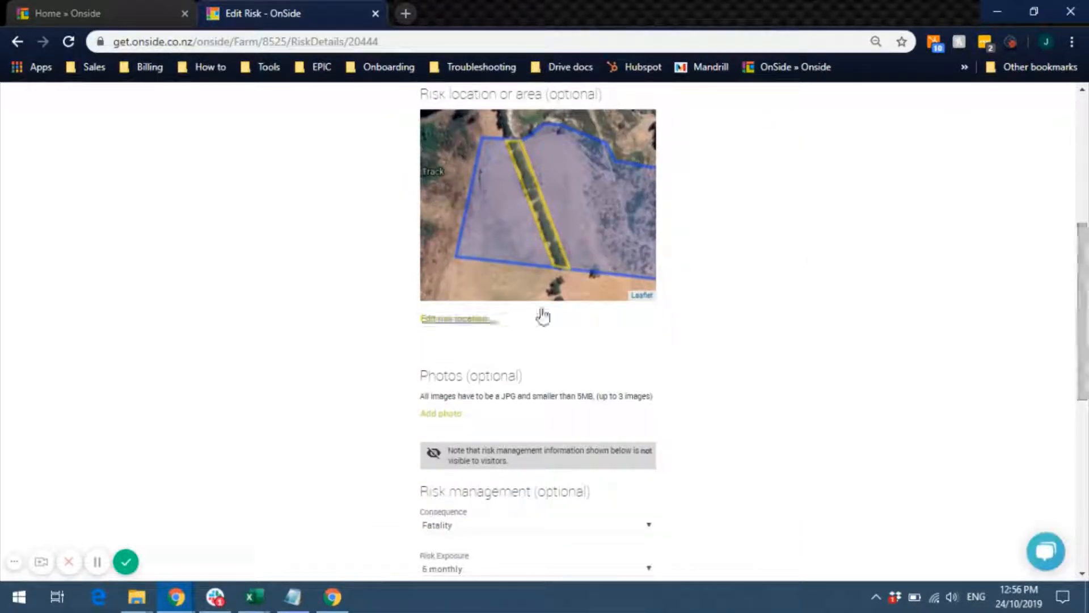
{"action": "left_click", "coordinate": [471, 318]}
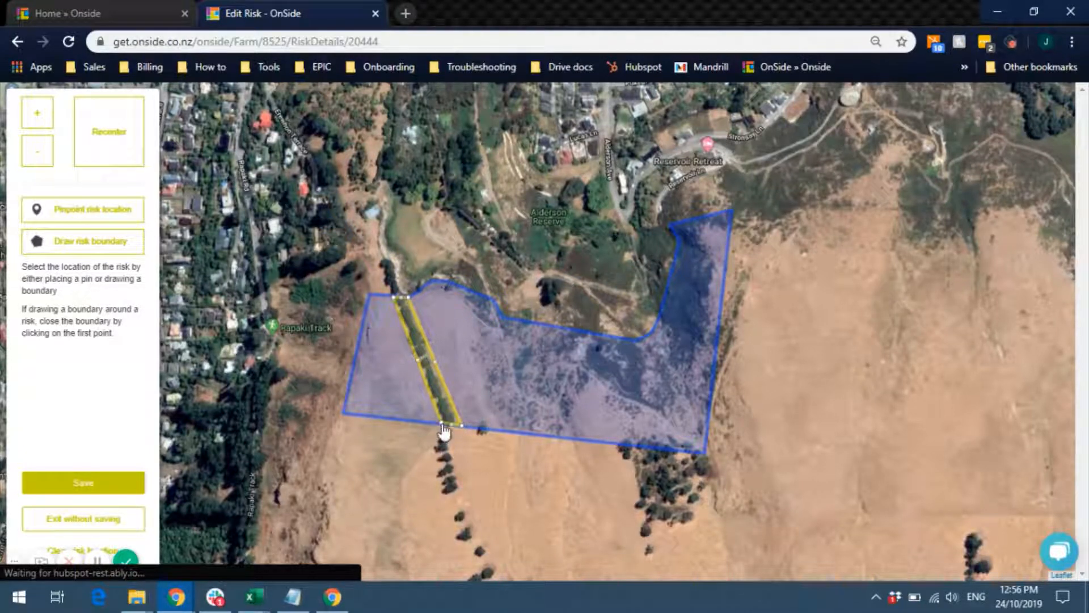
{"action": "mouse_move", "coordinate": [442, 424]}
{"action": "left_mouse_down"}
{"action": "mouse_move", "coordinate": [413, 423]}
{"action": "mouse_move", "coordinate": [428, 421]}
{"action": "left_mouse_up"}
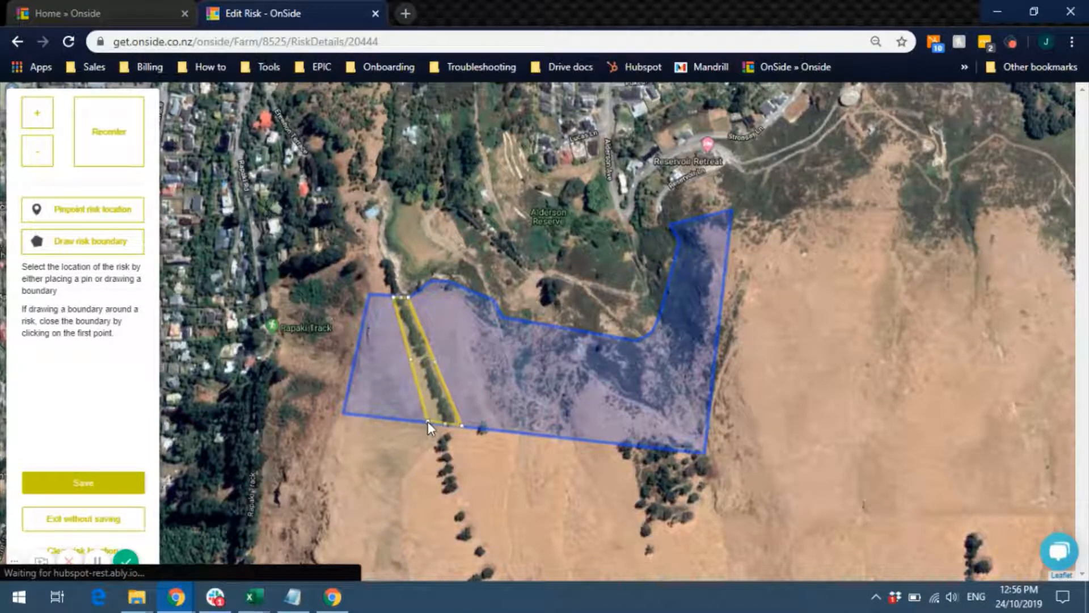
{"action": "left_click", "coordinate": [76, 501]}
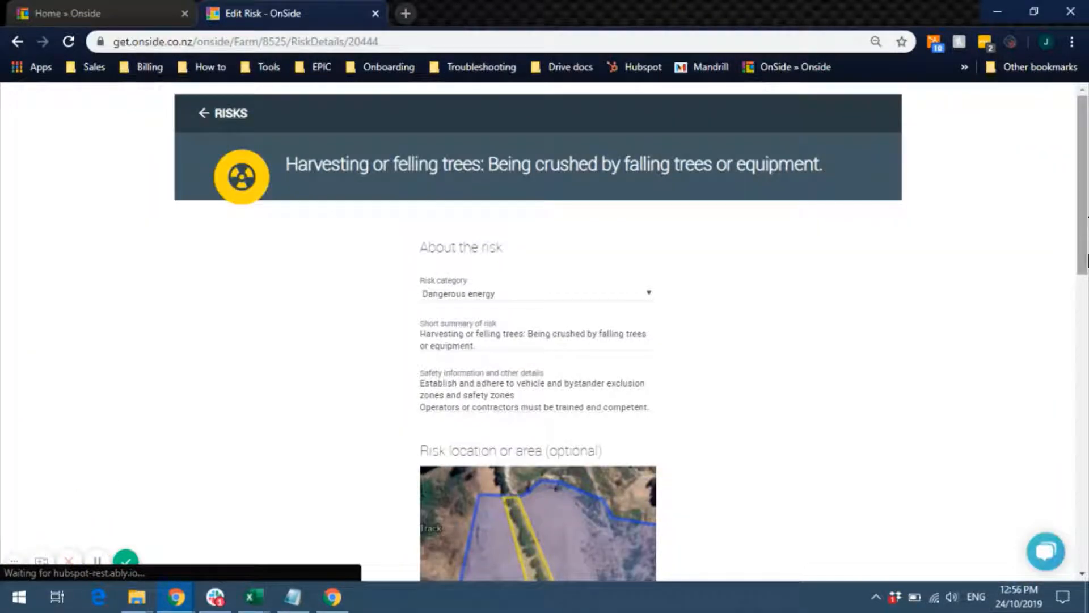
{"action": "scroll", "coordinate": [578, 533], "scroll_direction": "down", "scroll_amount": 15}
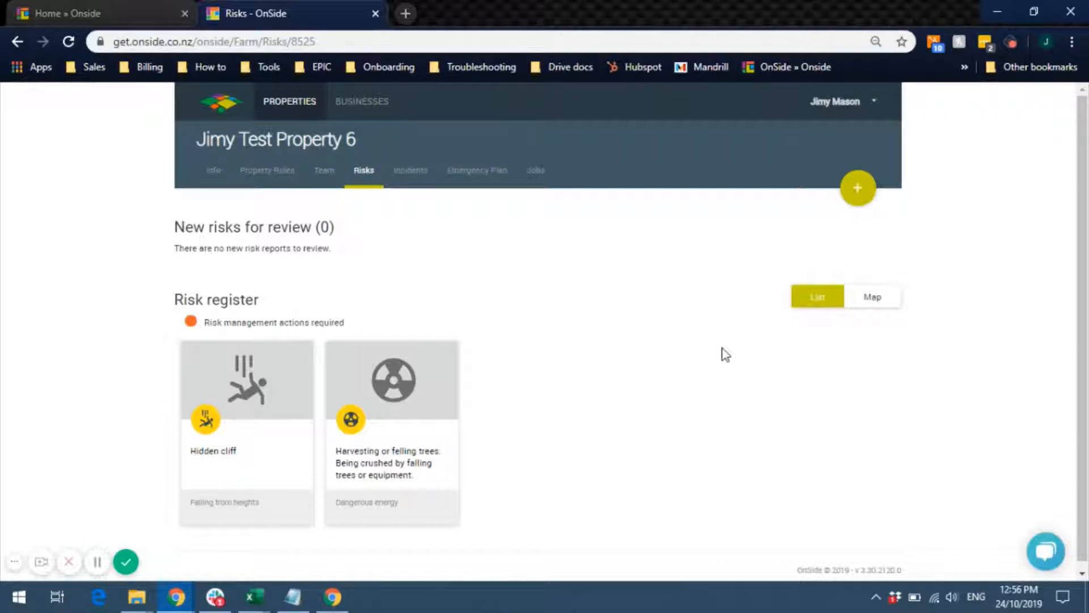
- Start a new report from the Incidents tab and scroll through its blank affected-person and incident-details form
{"action": "left_click", "coordinate": [397, 181]}
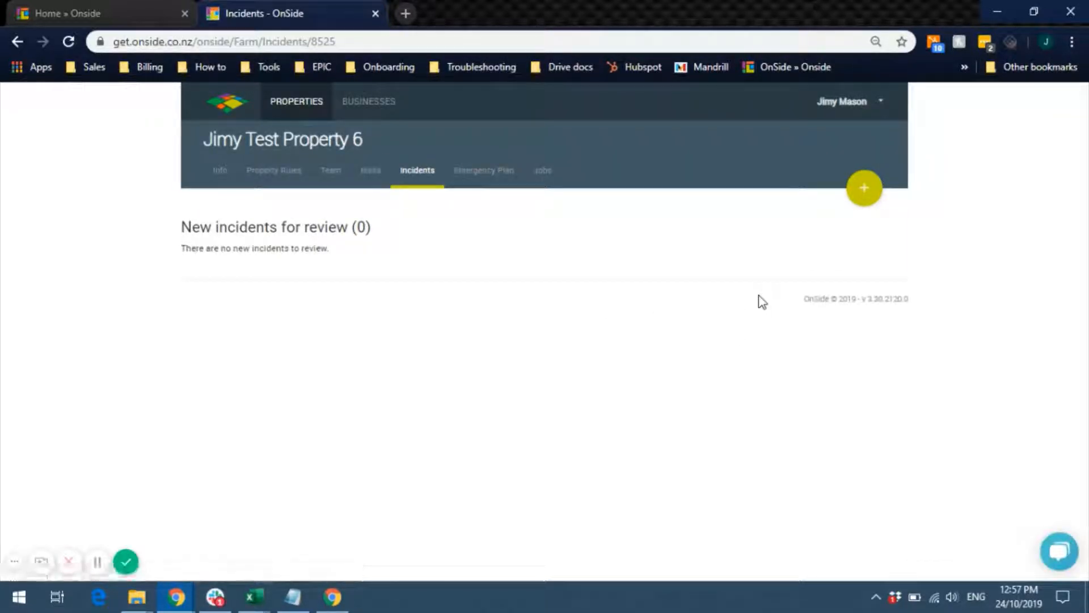
{"action": "left_click", "coordinate": [860, 206]}
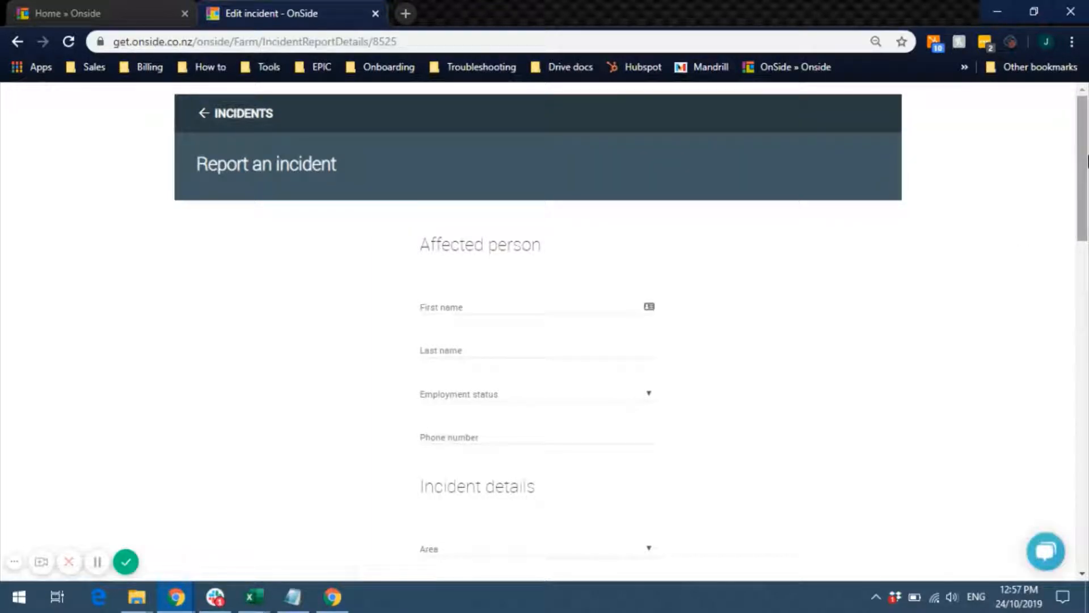
{"action": "left_click_drag", "start_coordinate": [1088, 156], "coordinate": [1088, 188]}
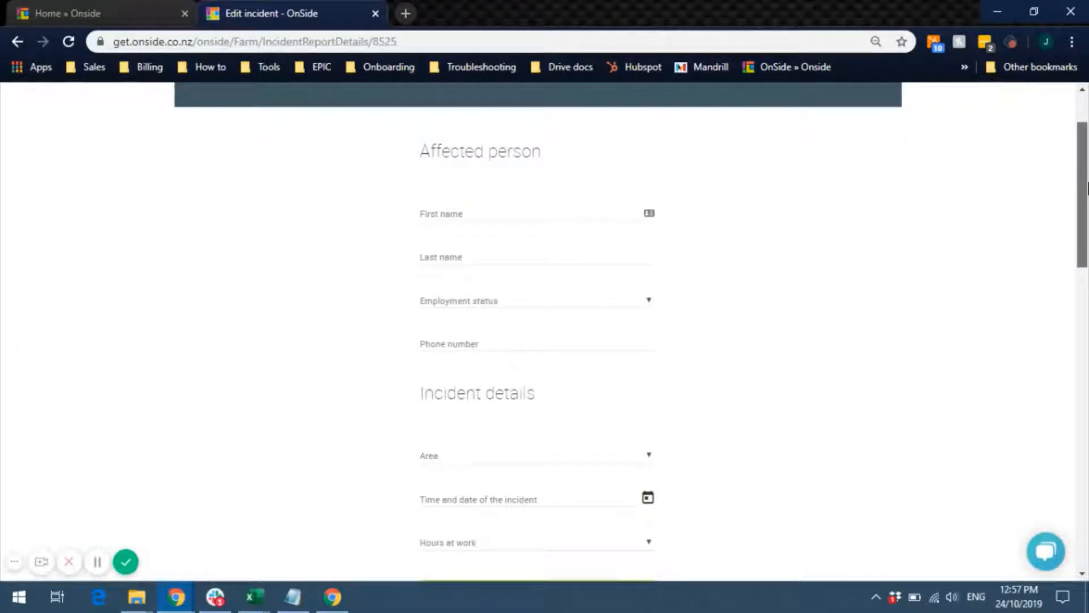
{"action": "mouse_move", "coordinate": [1086, 187]}
{"action": "left_mouse_down"}
{"action": "mouse_move", "coordinate": [1083, 483]}
{"action": "mouse_move", "coordinate": [1086, 151]}
{"action": "mouse_move", "coordinate": [1086, 202]}
{"action": "left_mouse_up"}
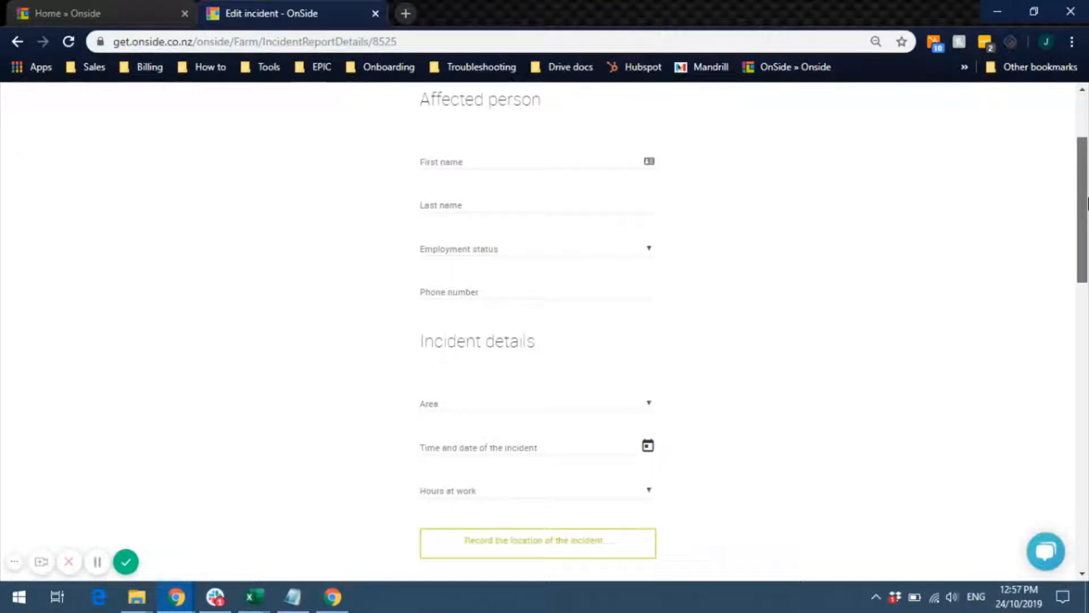
{"action": "left_click_drag", "start_coordinate": [1087, 204], "coordinate": [1087, 272]}
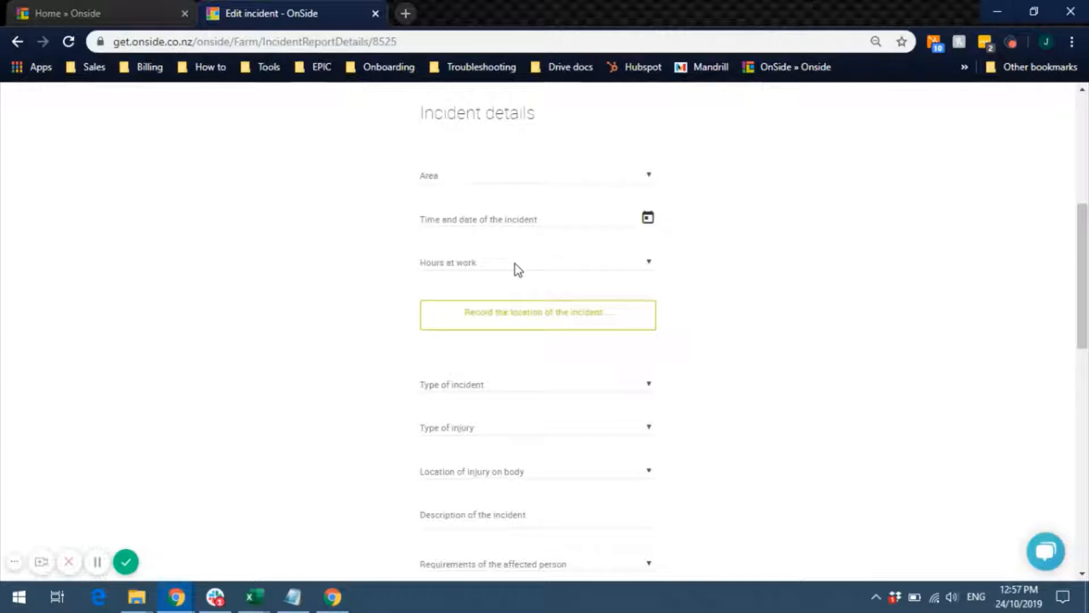
- Drop a point marker for the incident location on the report map and confirm it
{"action": "left_click", "coordinate": [526, 325]}
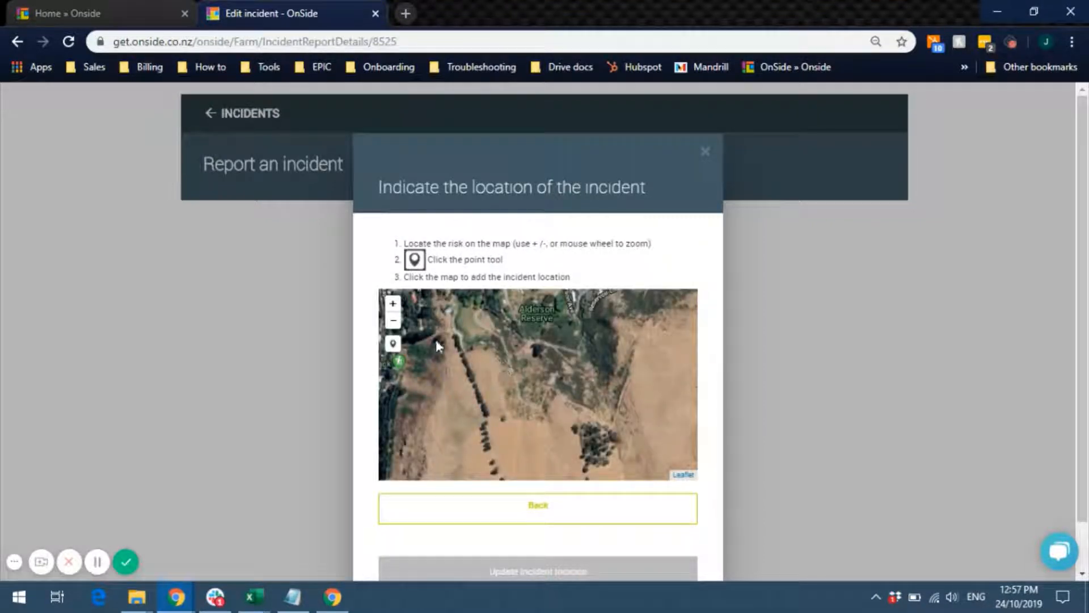
{"action": "left_click", "coordinate": [393, 343]}
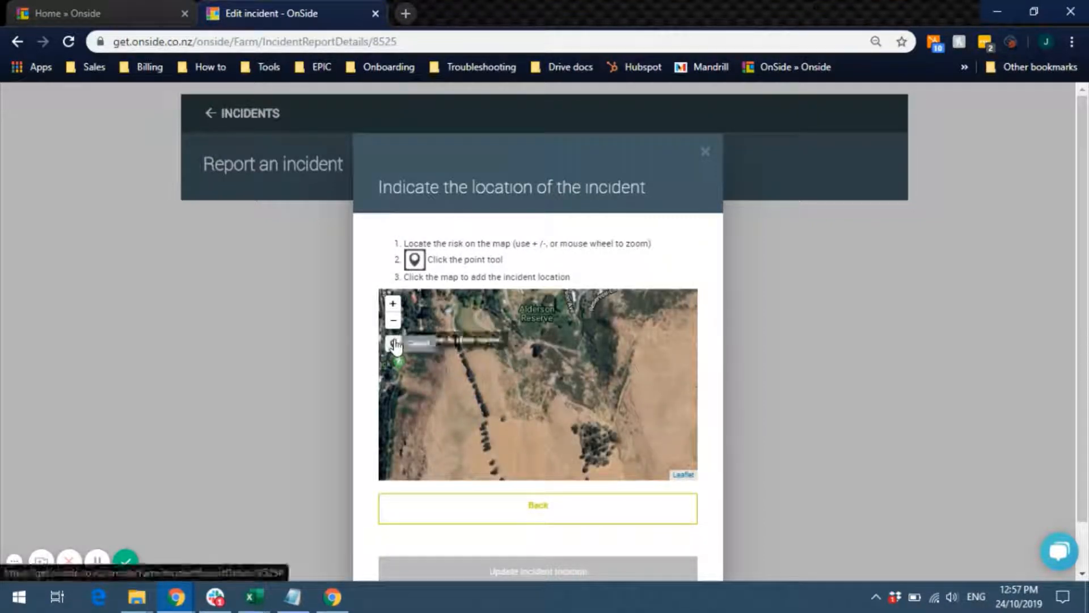
{"action": "left_click", "coordinate": [490, 388]}
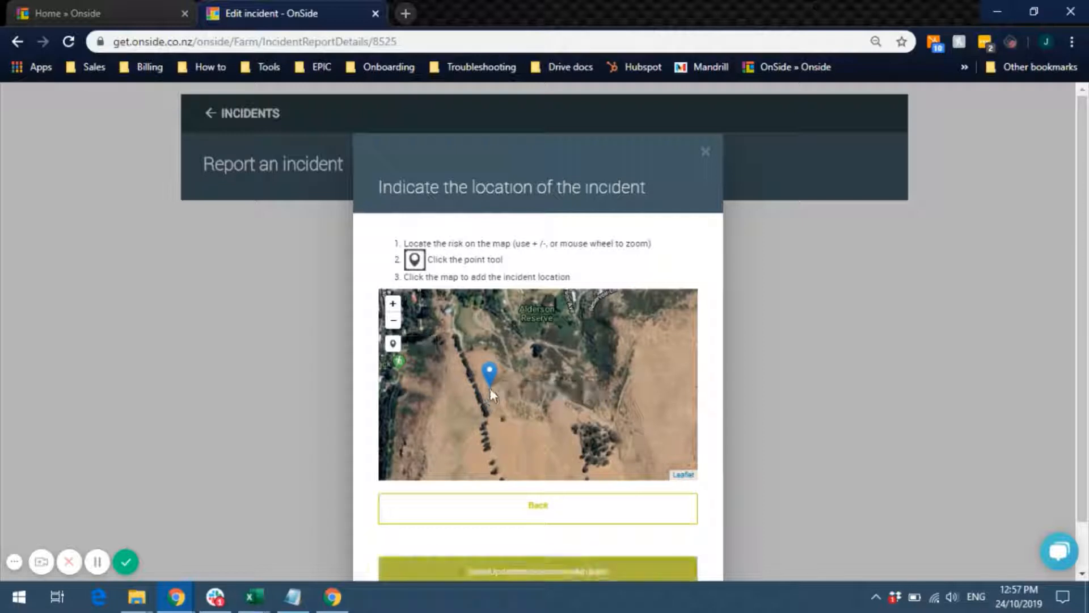
{"action": "left_click", "coordinate": [585, 567]}
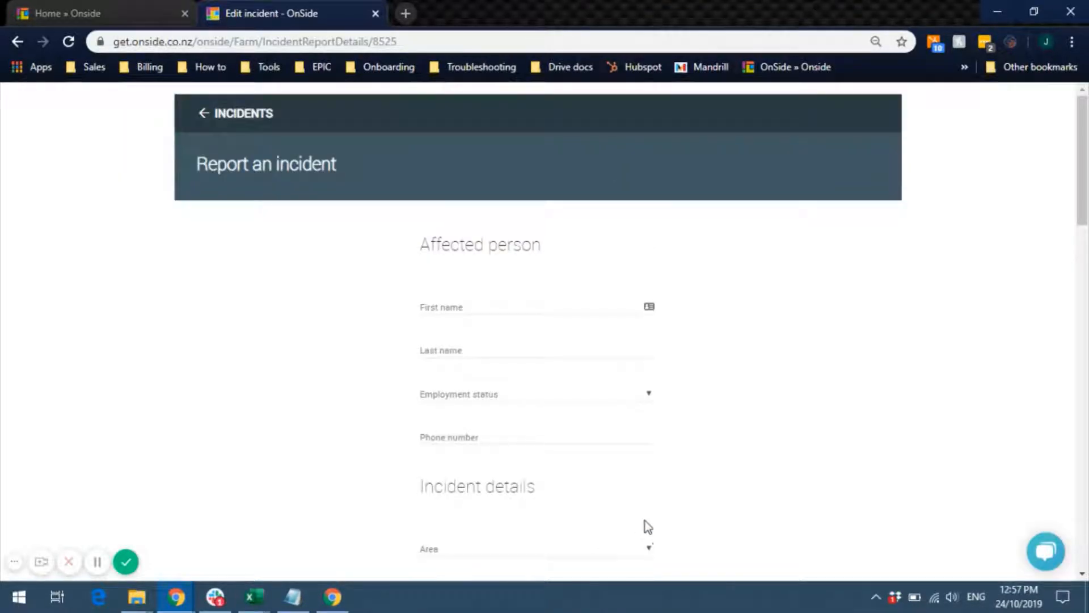
{"action": "scroll", "coordinate": [1085, 221], "scroll_direction": "down", "scroll_amount": 3}
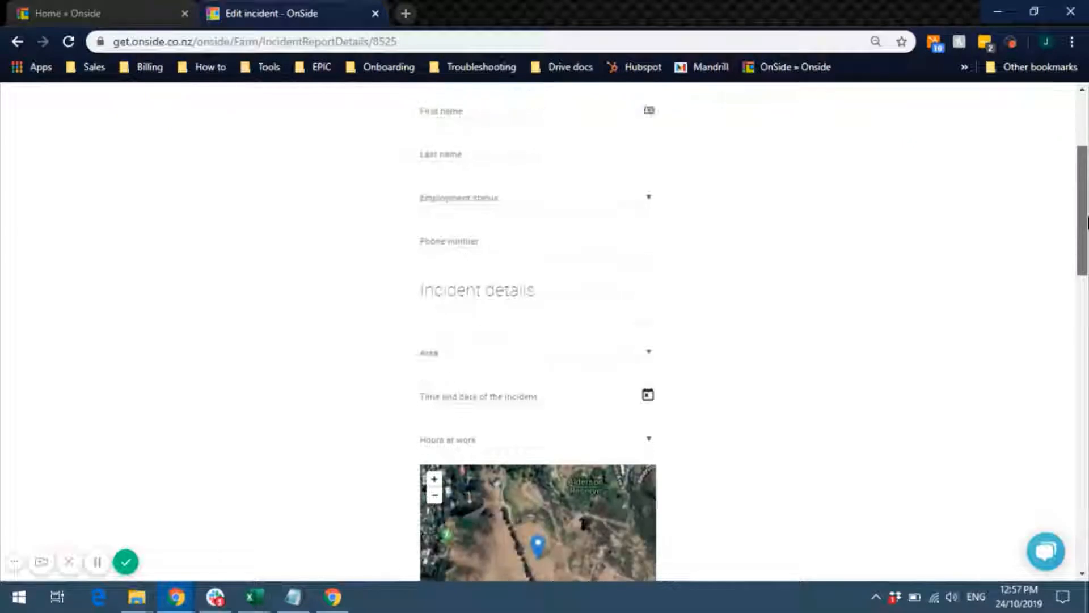
{"action": "scroll", "coordinate": [1085, 221], "scroll_direction": "down", "scroll_amount": 9}
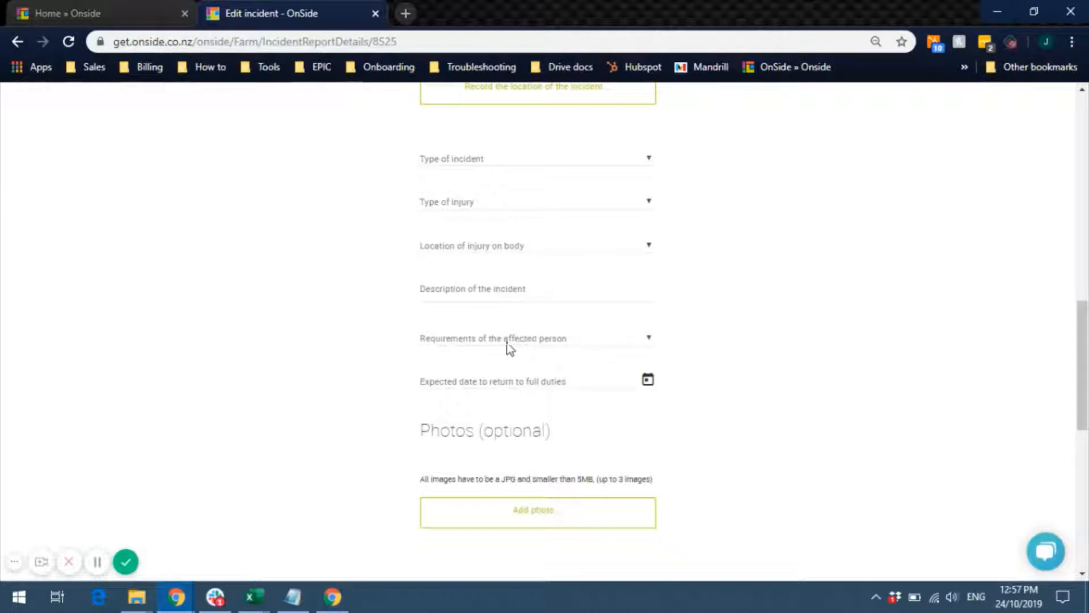
- Pick an affected-person requirement, leave severity unset, and go back to the incidents list unsubmitted
{"action": "left_click", "coordinate": [655, 339]}
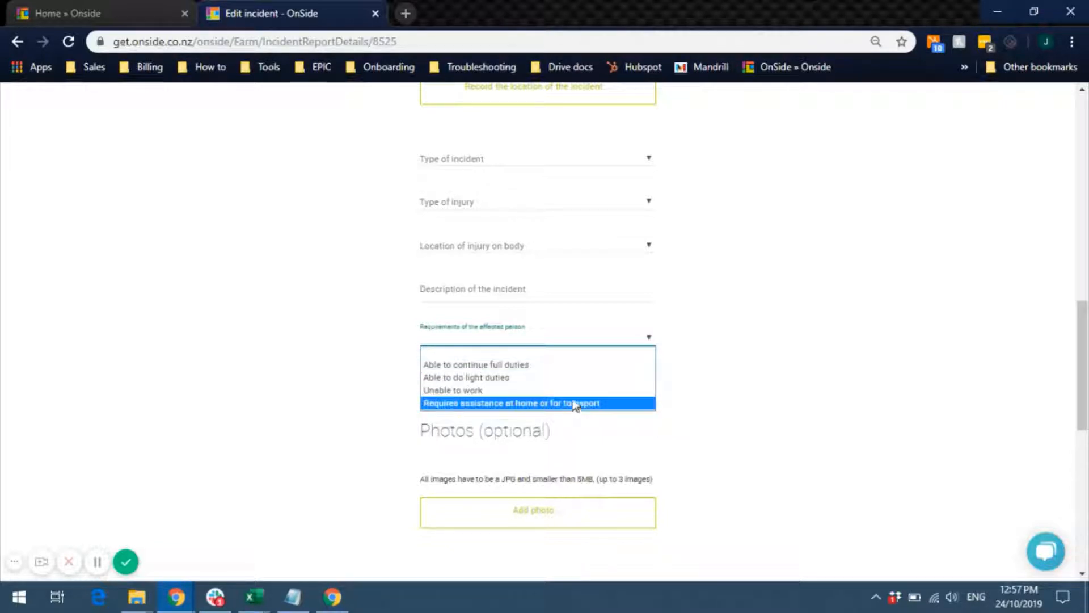
{"action": "left_click", "coordinate": [599, 375]}
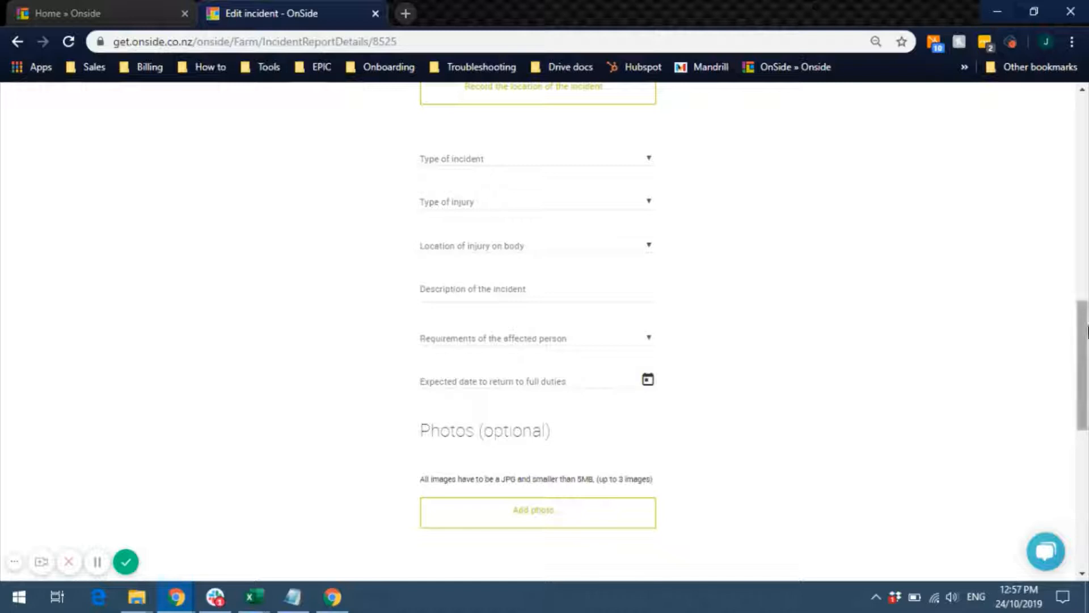
{"action": "left_click_drag", "start_coordinate": [1084, 330], "coordinate": [1087, 447]}
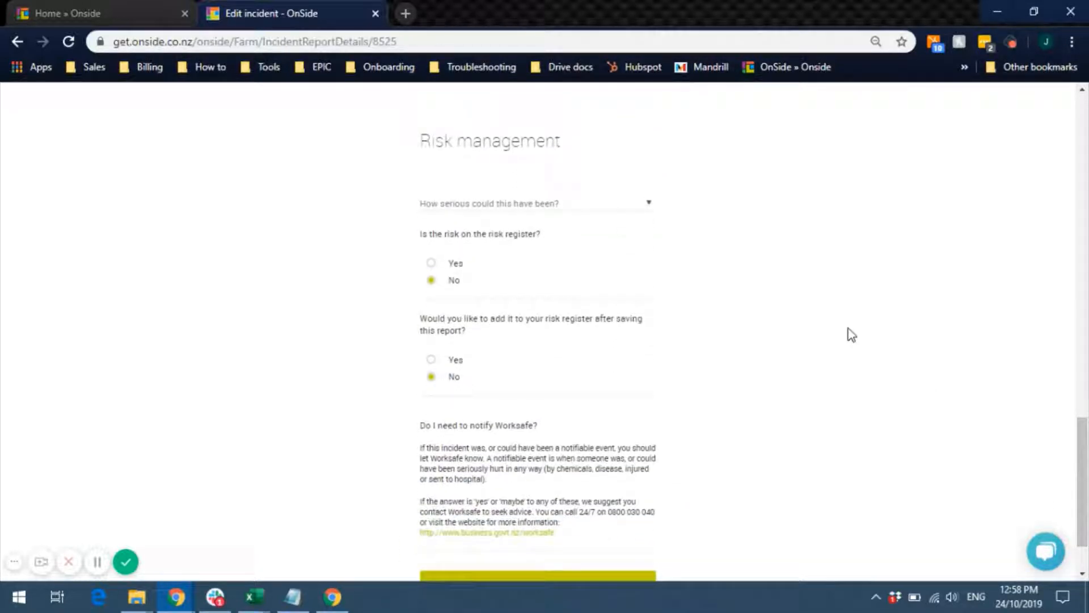
{"action": "left_click", "coordinate": [650, 214]}
{"action": "left_click", "coordinate": [649, 215]}
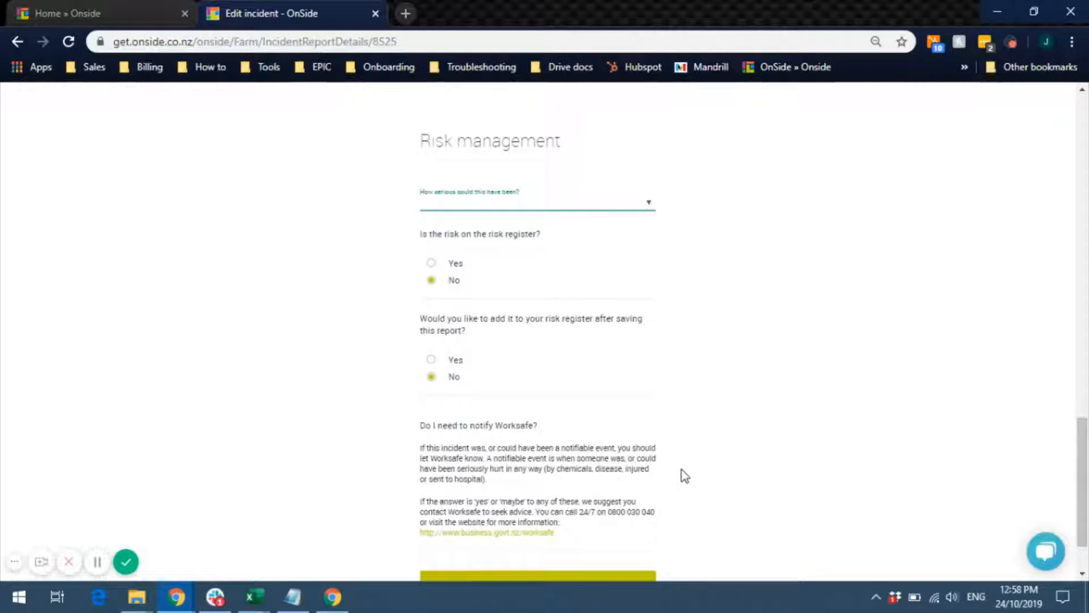
{"action": "scroll", "coordinate": [1088, 489], "scroll_direction": "down", "scroll_amount": 3}
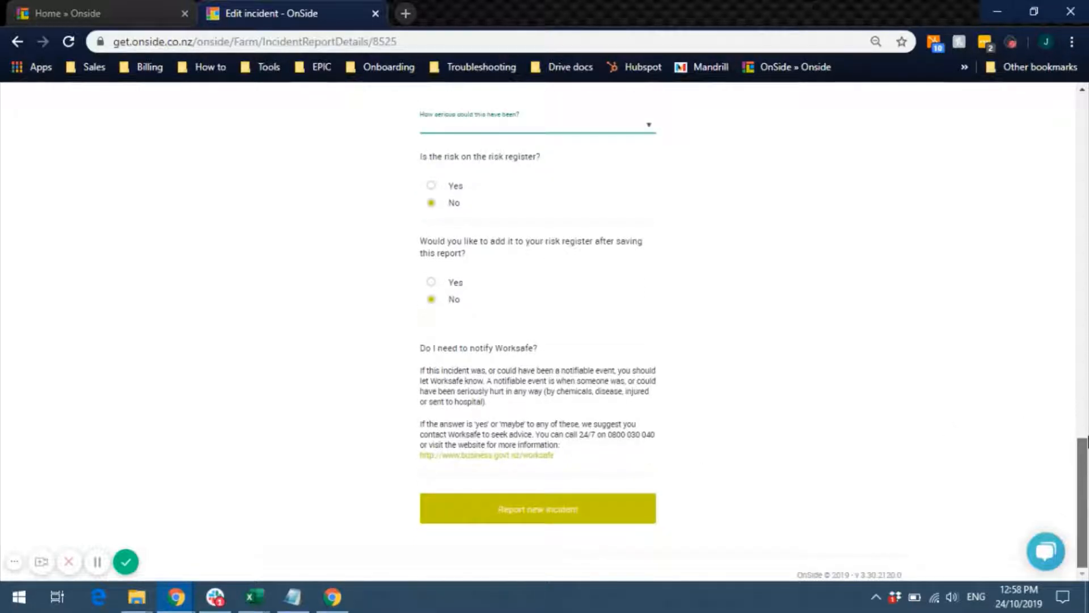
{"action": "scroll", "coordinate": [1087, 443], "scroll_direction": "up", "scroll_amount": 1}
{"action": "scroll", "coordinate": [1088, 442], "scroll_direction": "down", "scroll_amount": 1}
{"action": "scroll", "coordinate": [1088, 340], "scroll_direction": "up", "scroll_amount": 7}
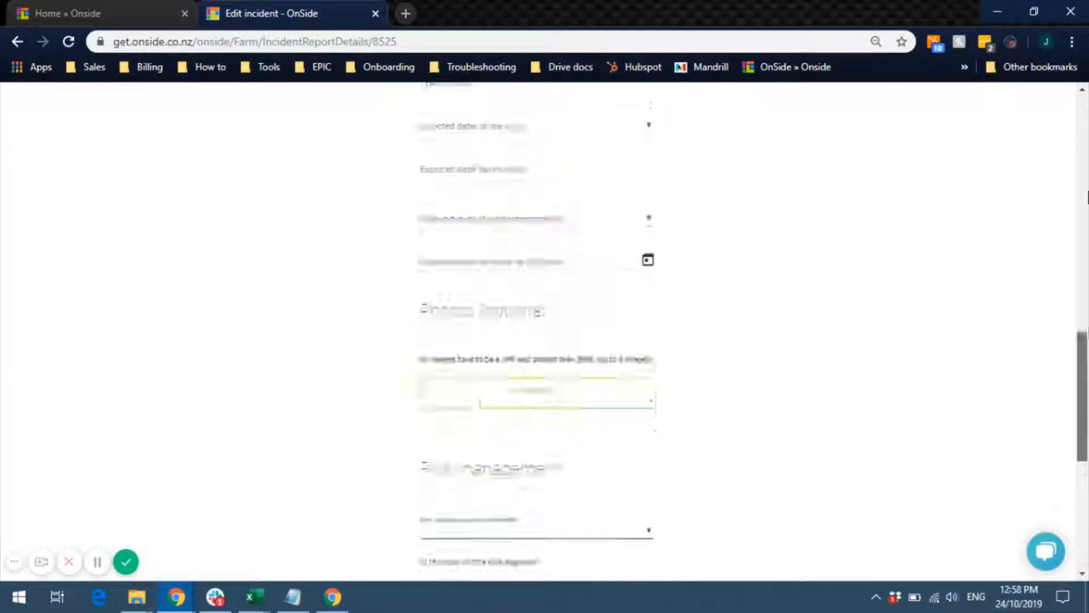
{"action": "left_click_drag", "start_coordinate": [1087, 197], "coordinate": [1084, 22]}
{"action": "left_click", "coordinate": [230, 121]}
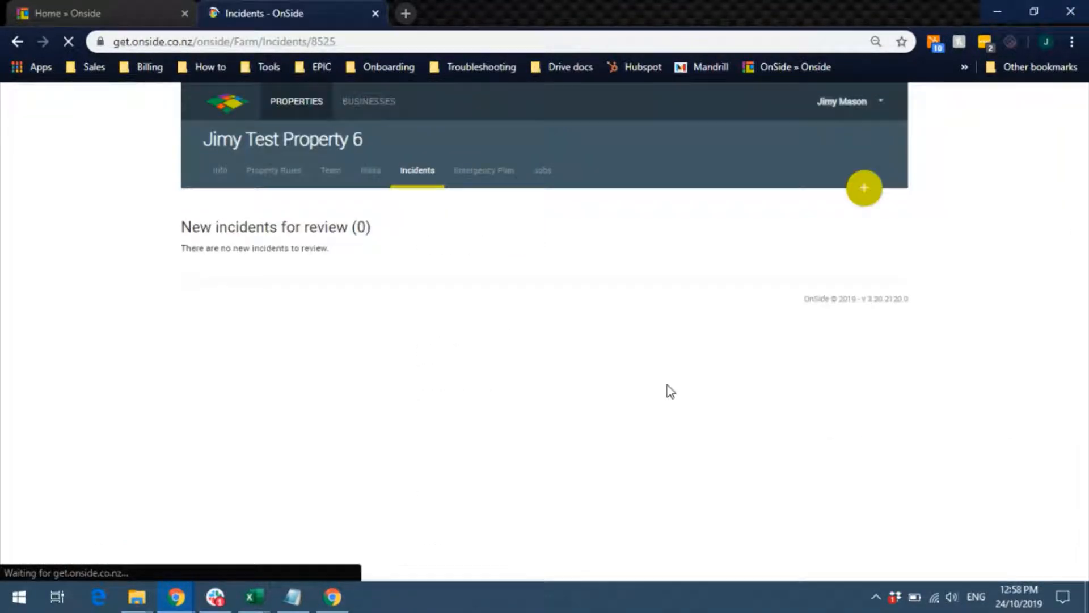
- Open the Emergency Plan tab and scroll down to the emergency plan locations map
{"action": "left_click", "coordinate": [458, 171]}
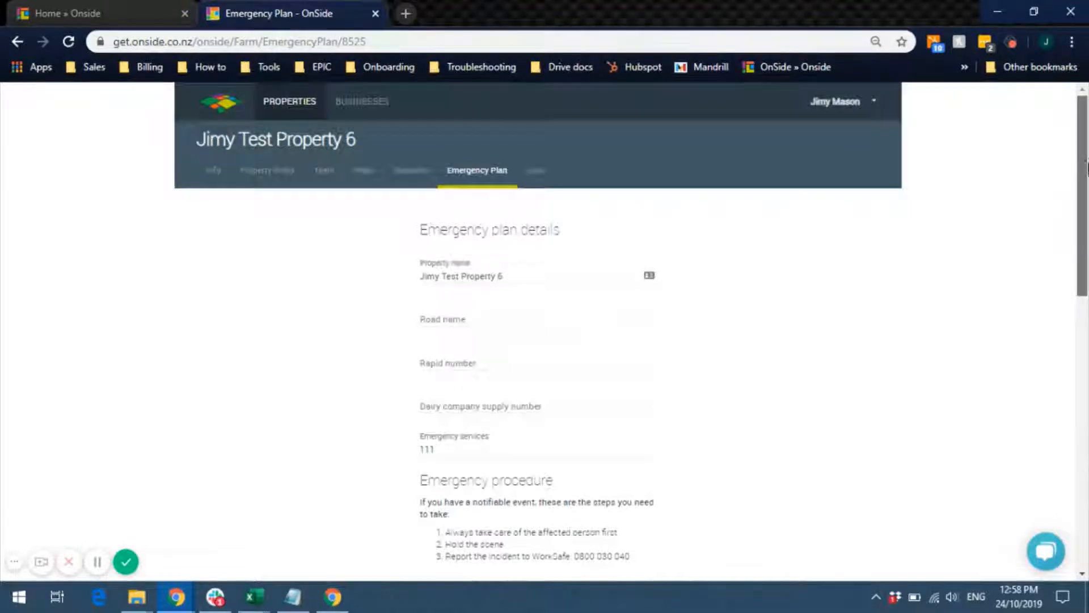
{"action": "left_click_drag", "start_coordinate": [1088, 161], "coordinate": [1088, 220]}
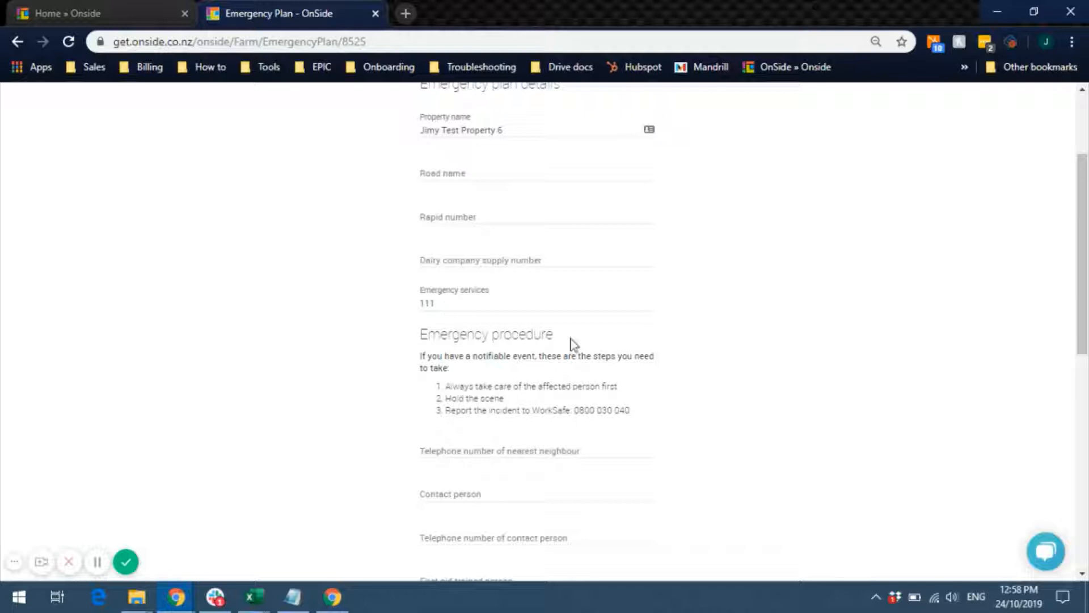
{"action": "left_click_drag", "start_coordinate": [1087, 267], "coordinate": [1087, 387]}
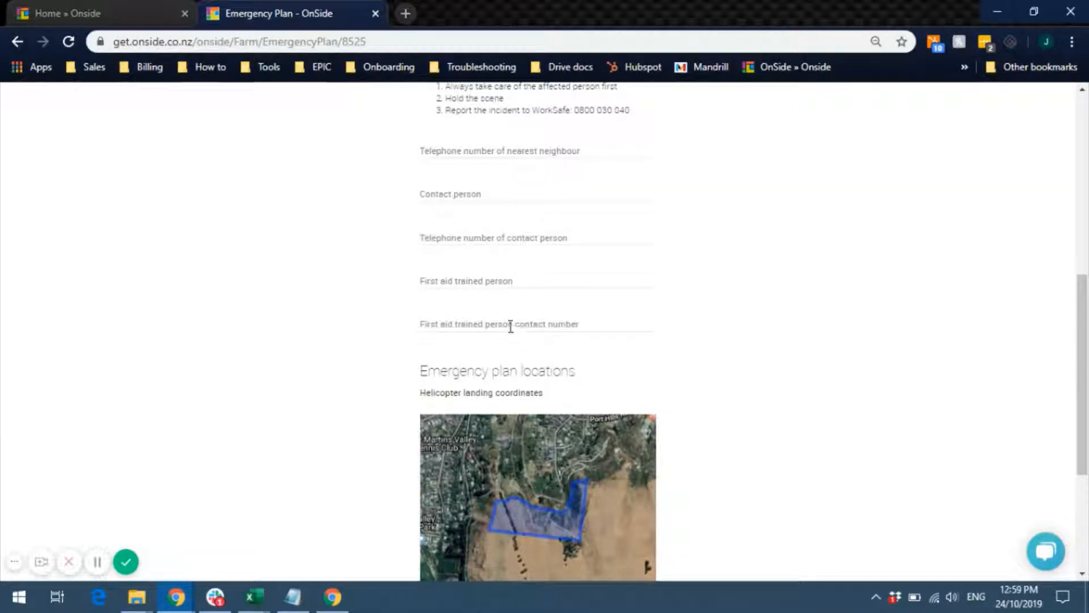
{"action": "left_click_drag", "start_coordinate": [1086, 315], "coordinate": [1086, 392]}
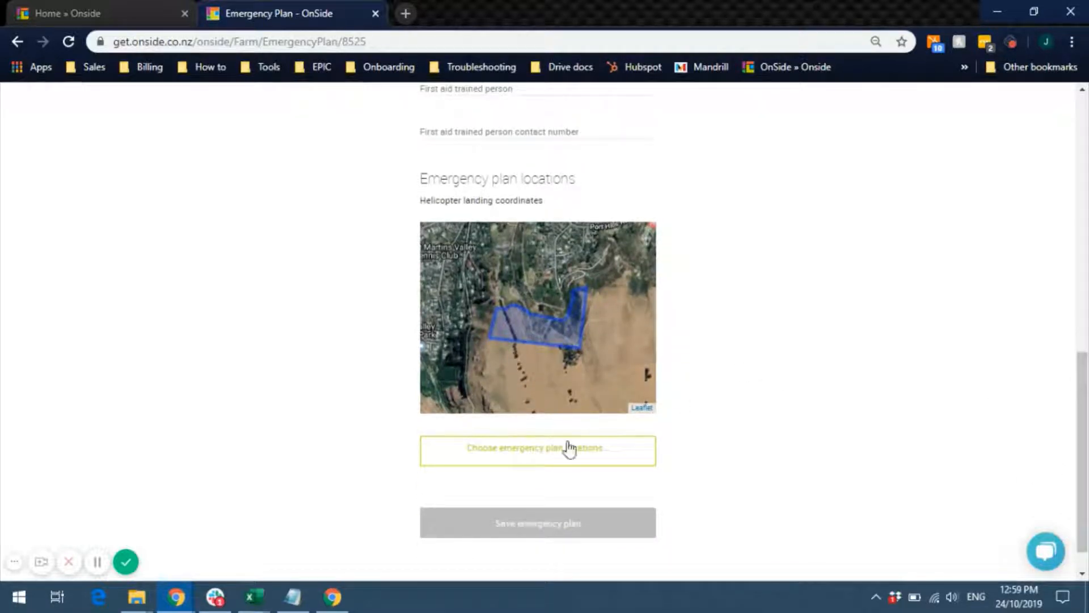
- Place helicopter landing, meeting point, two fire and one medical kit markers inside the property boundary
{"action": "left_click", "coordinate": [547, 454]}
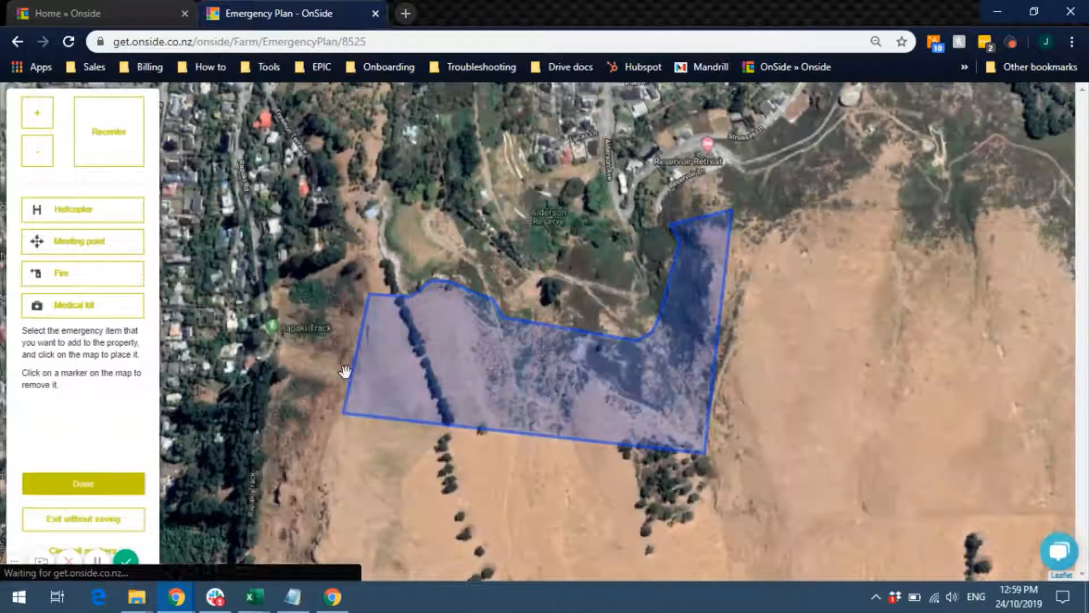
{"action": "left_click", "coordinate": [92, 216]}
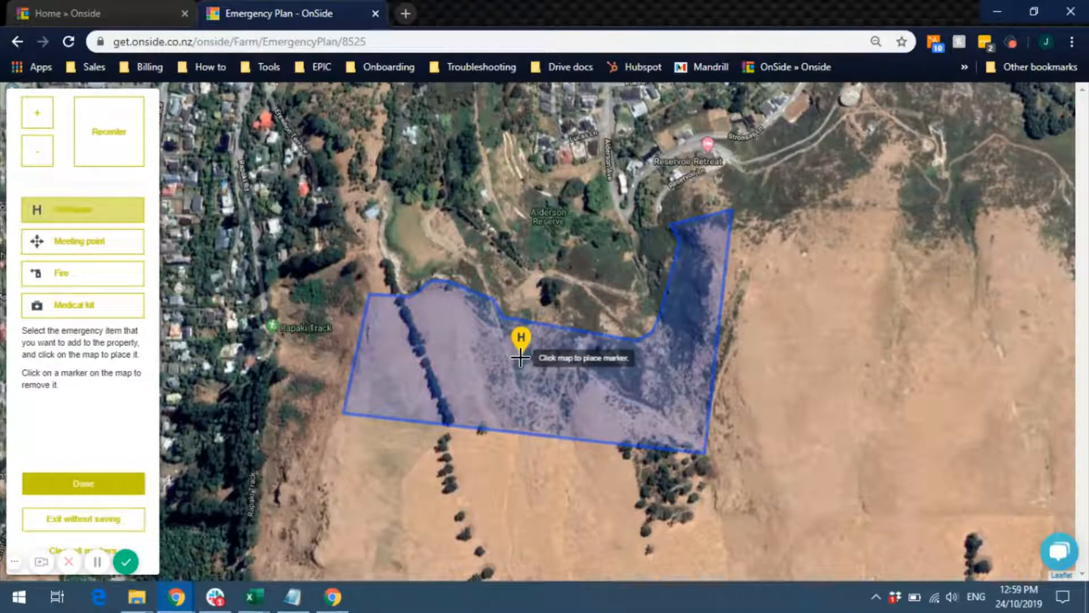
{"action": "left_click", "coordinate": [391, 376]}
{"action": "left_click", "coordinate": [85, 245]}
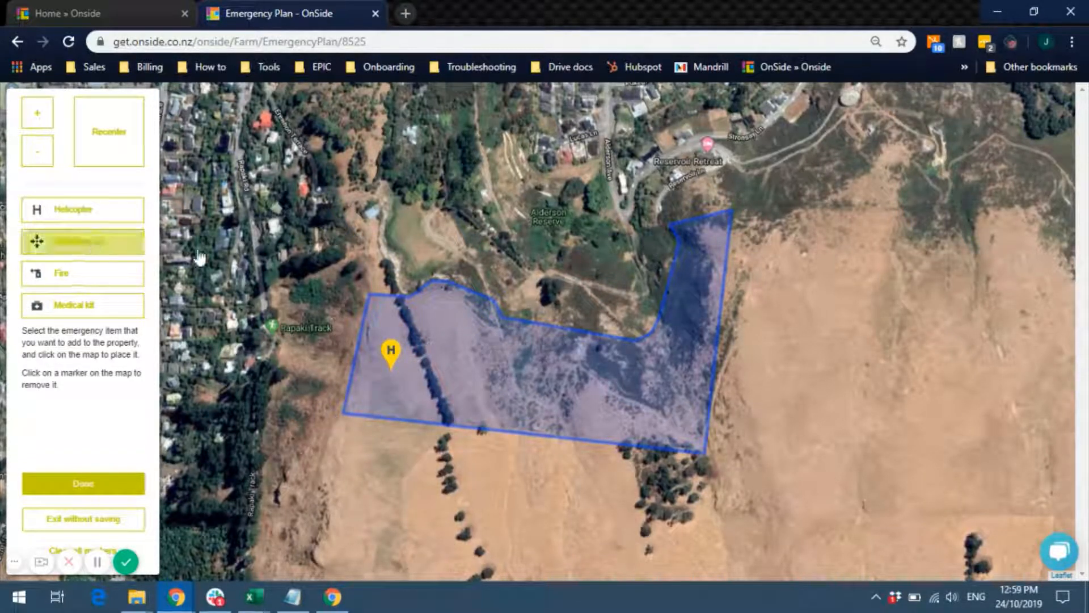
{"action": "left_click", "coordinate": [518, 390]}
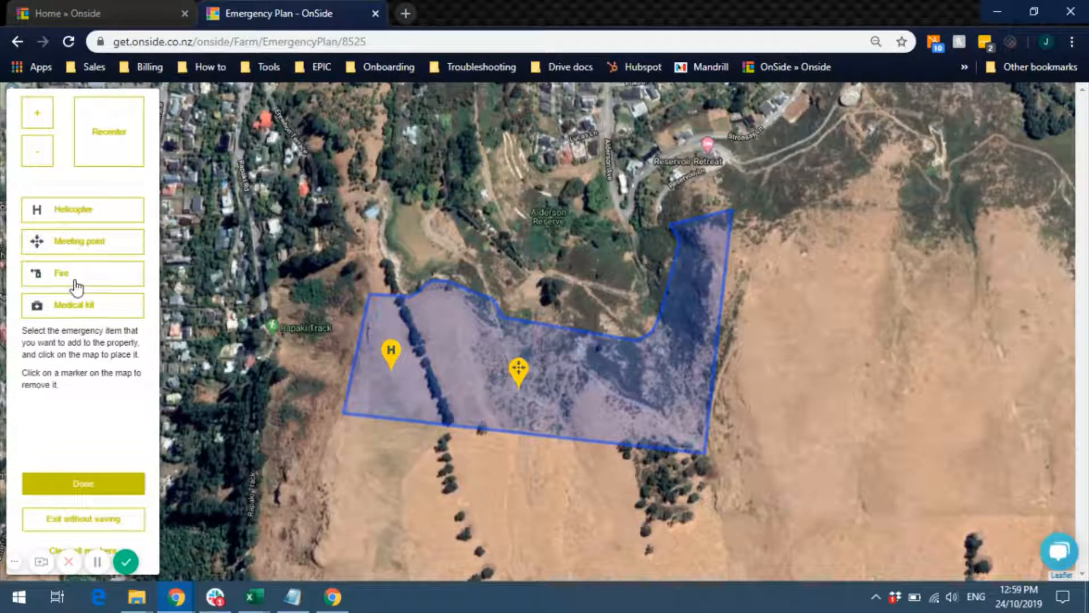
{"action": "left_click", "coordinate": [76, 282]}
{"action": "left_click", "coordinate": [419, 321]}
{"action": "left_click", "coordinate": [122, 279]}
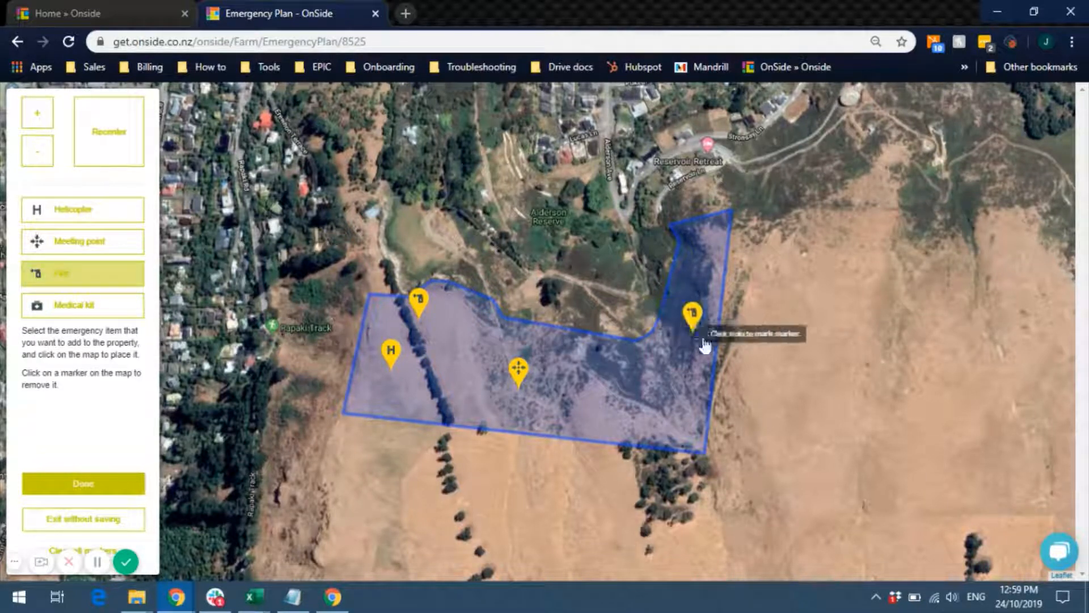
{"action": "left_click", "coordinate": [674, 357]}
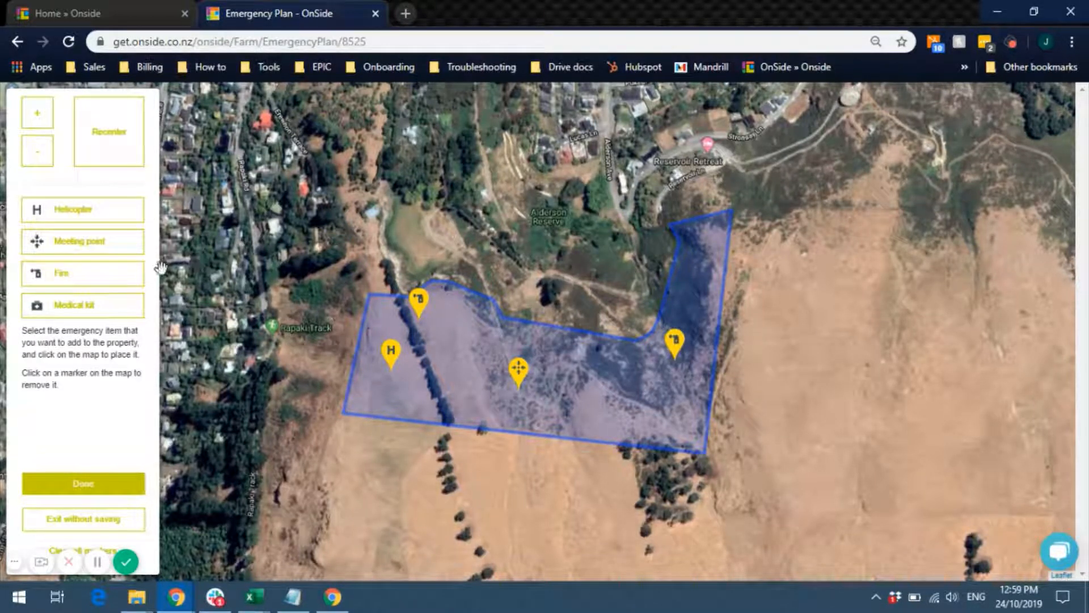
{"action": "left_click", "coordinate": [98, 308]}
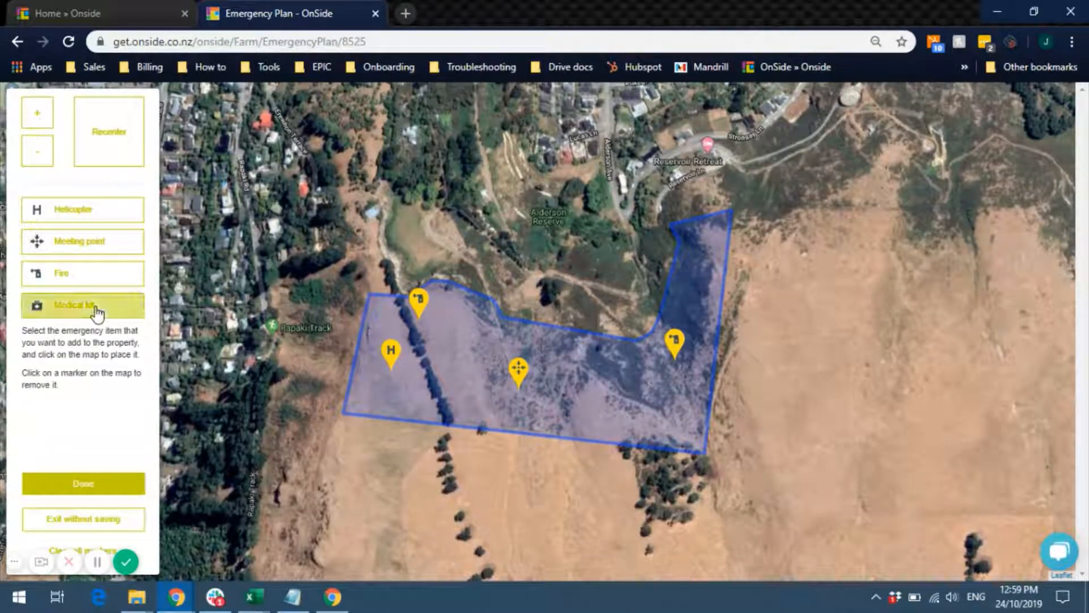
{"action": "left_click", "coordinate": [456, 421]}
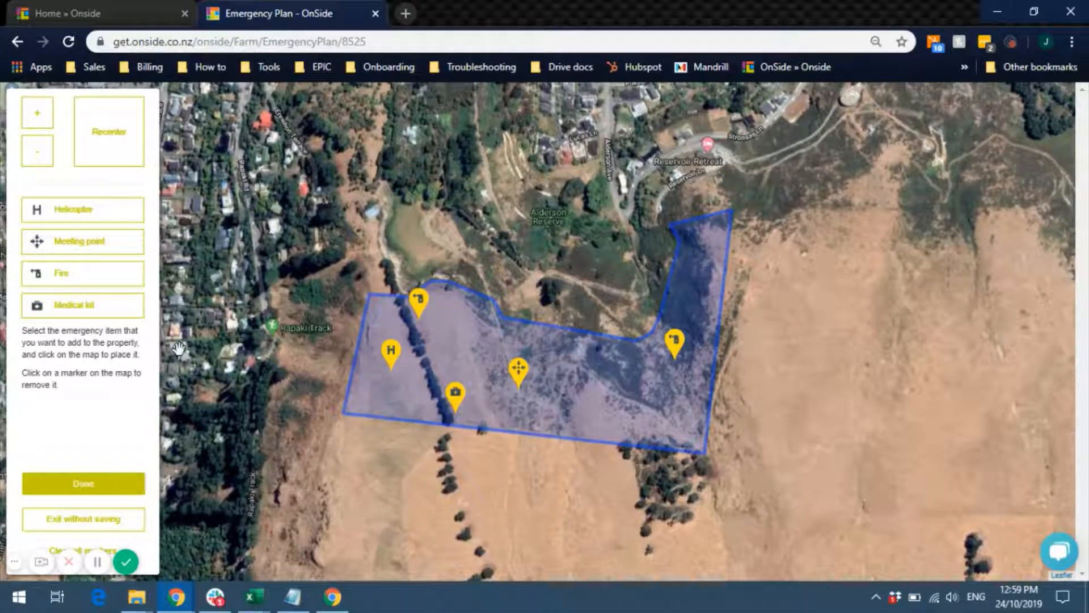
{"action": "left_click", "coordinate": [83, 484]}
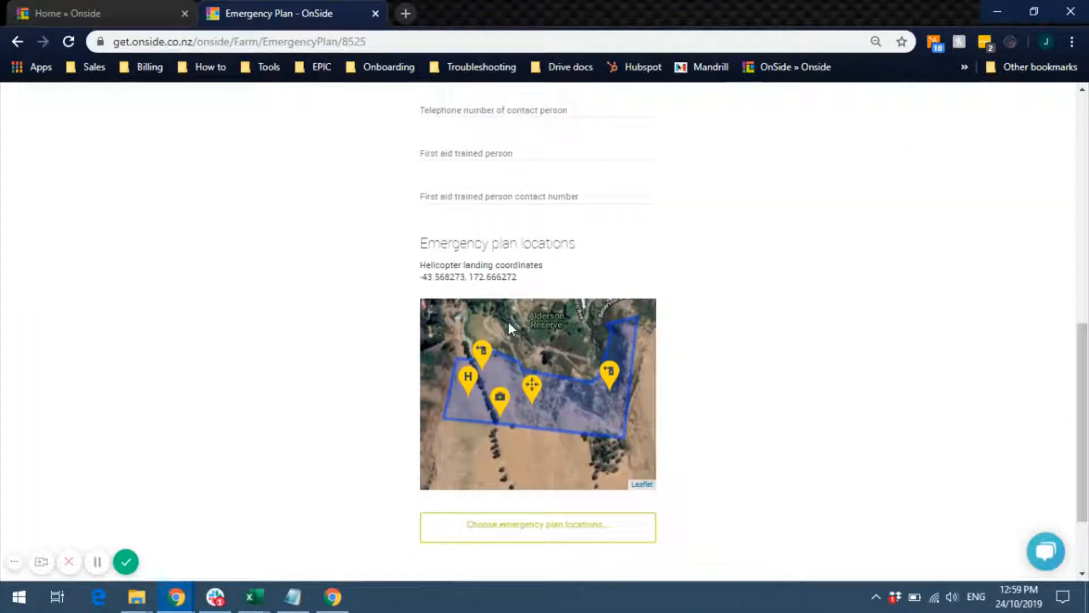
- Select the helicopter landing coordinates and make a first save of the emergency plan
{"action": "left_click_drag", "start_coordinate": [523, 275], "coordinate": [406, 287]}
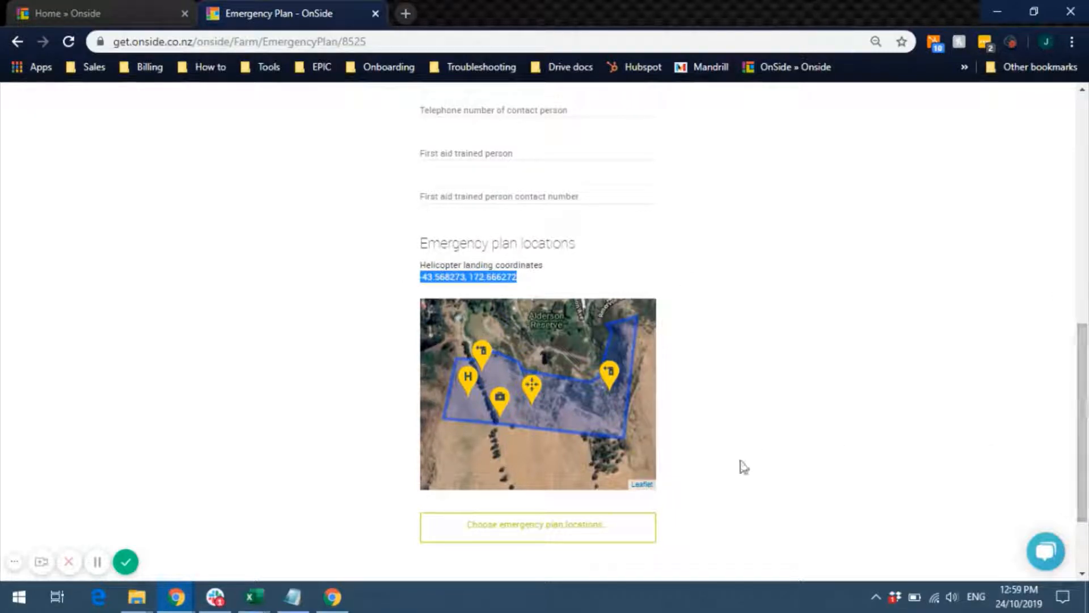
{"action": "scroll", "coordinate": [1087, 383], "scroll_direction": "down", "scroll_amount": 1}
{"action": "scroll", "coordinate": [1088, 383], "scroll_direction": "down", "scroll_amount": 2}
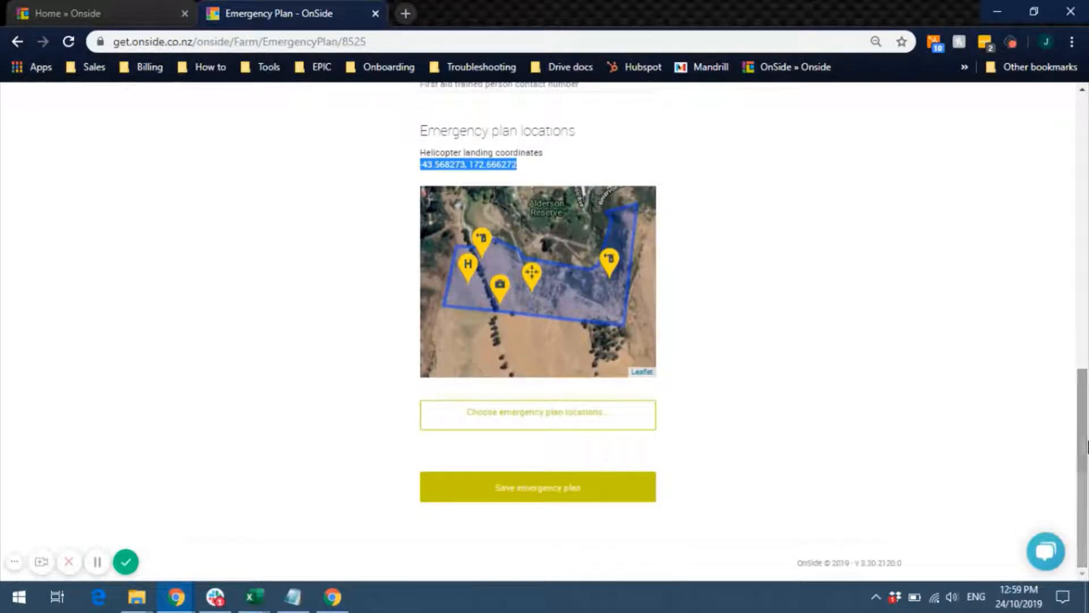
{"action": "left_click", "coordinate": [604, 492]}
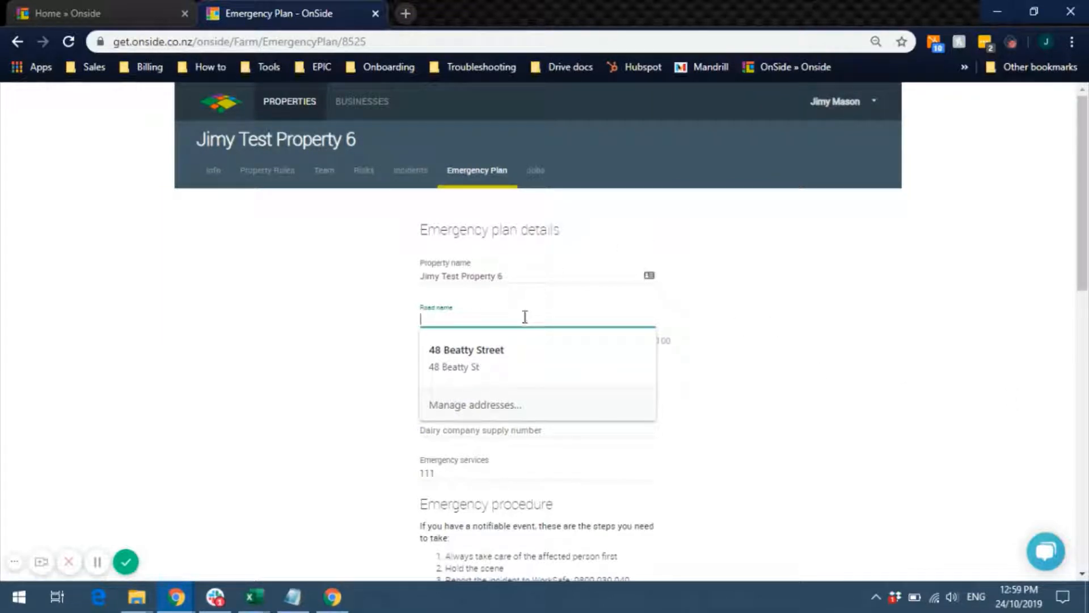
- Fill in road name Rapaki Track and rapid number 12345, then save the emergency plan
{"action": "type", "text": "Rpaa"}
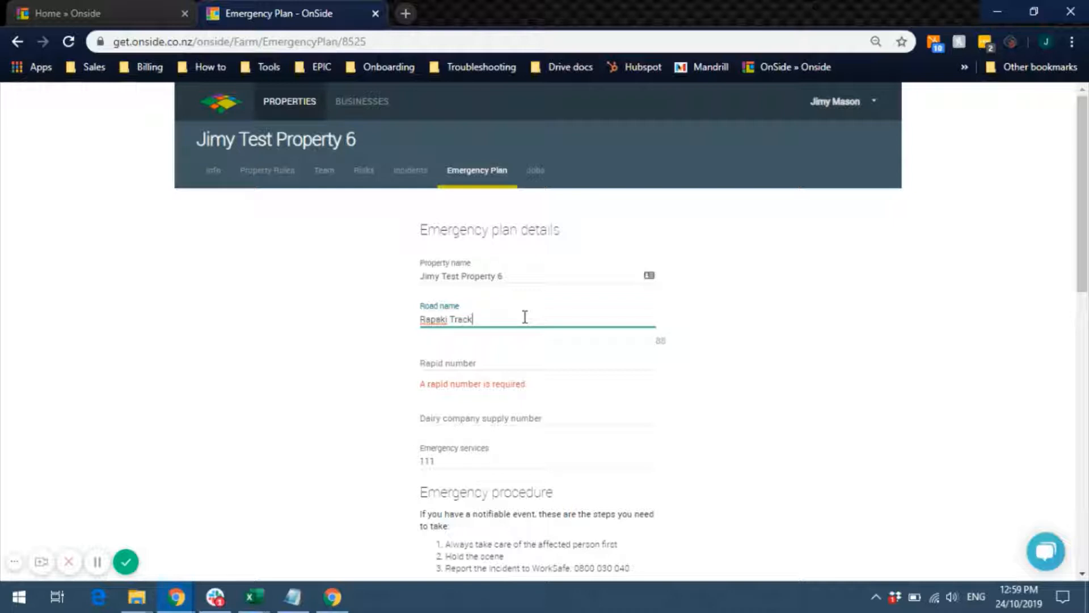
{"action": "left_click", "coordinate": [476, 383]}
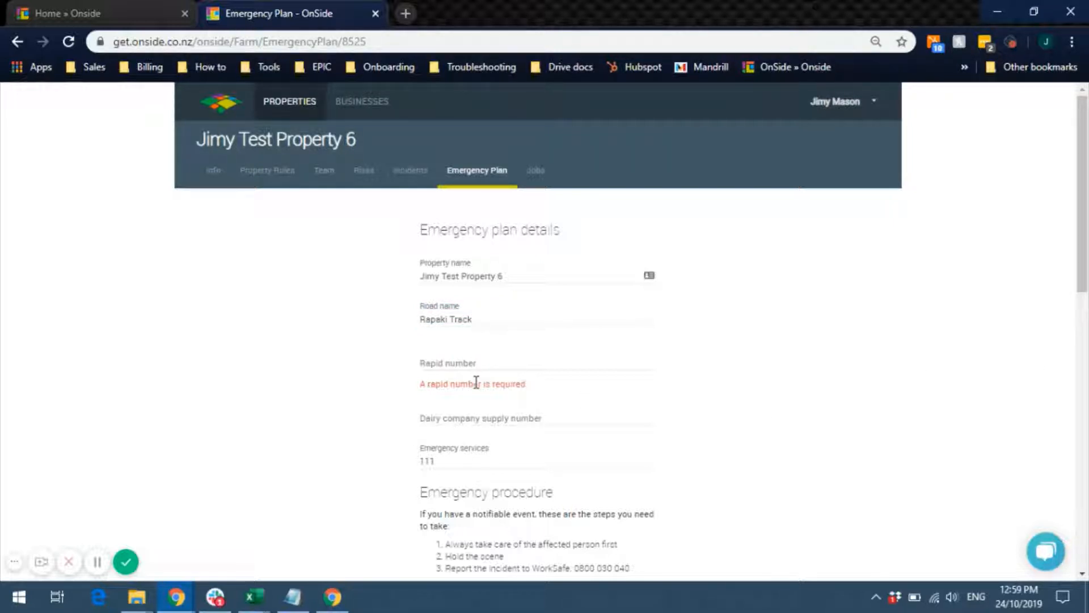
{"action": "left_click", "coordinate": [475, 368]}
{"action": "type", "text": "12345"}
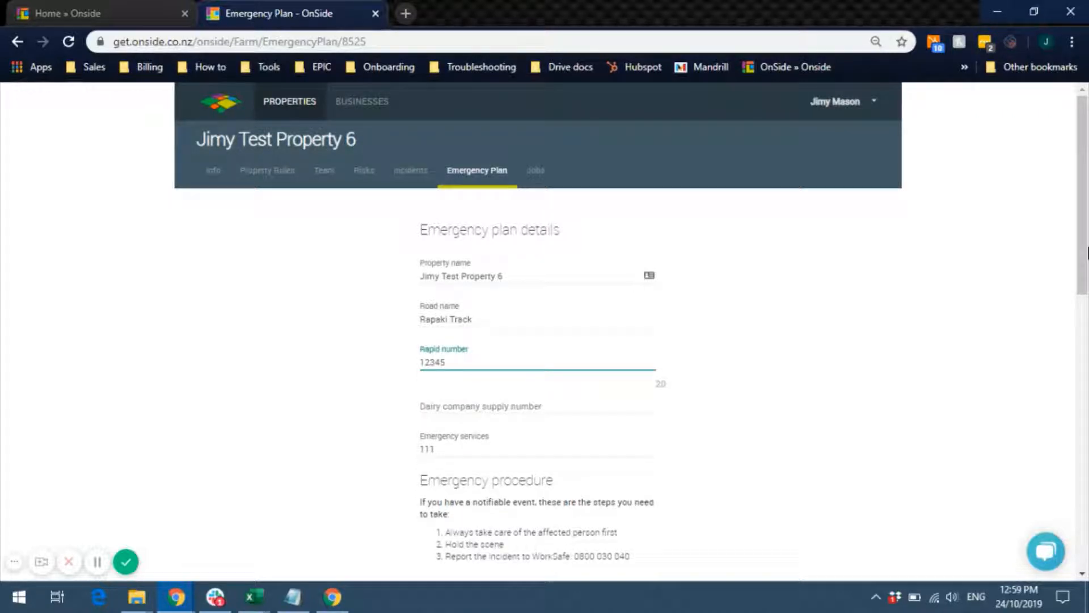
{"action": "scroll", "coordinate": [573, 557], "scroll_direction": "down", "scroll_amount": 10}
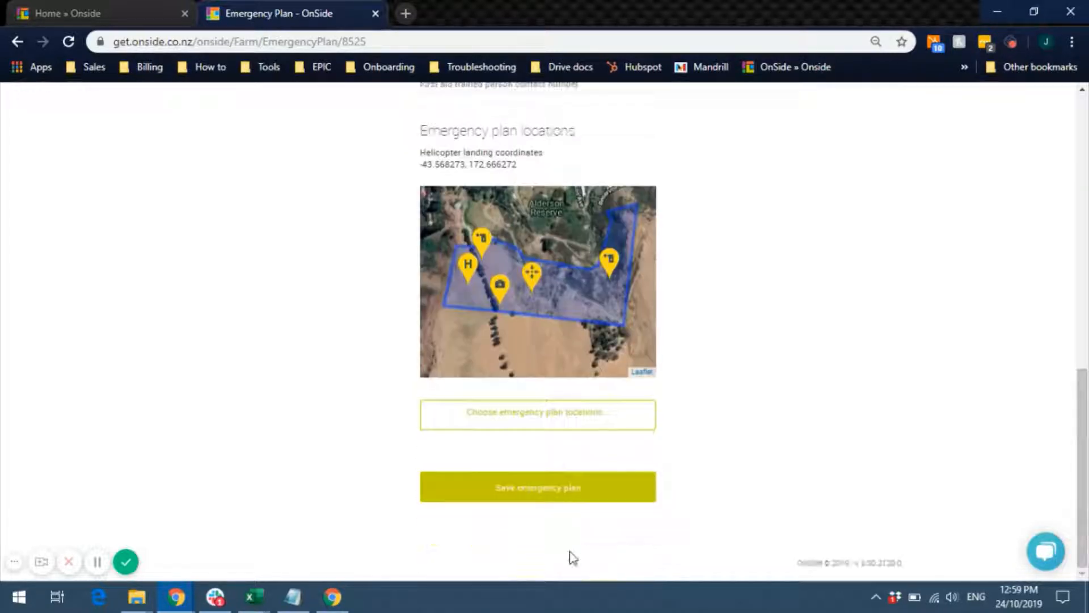
{"action": "left_click", "coordinate": [504, 490]}
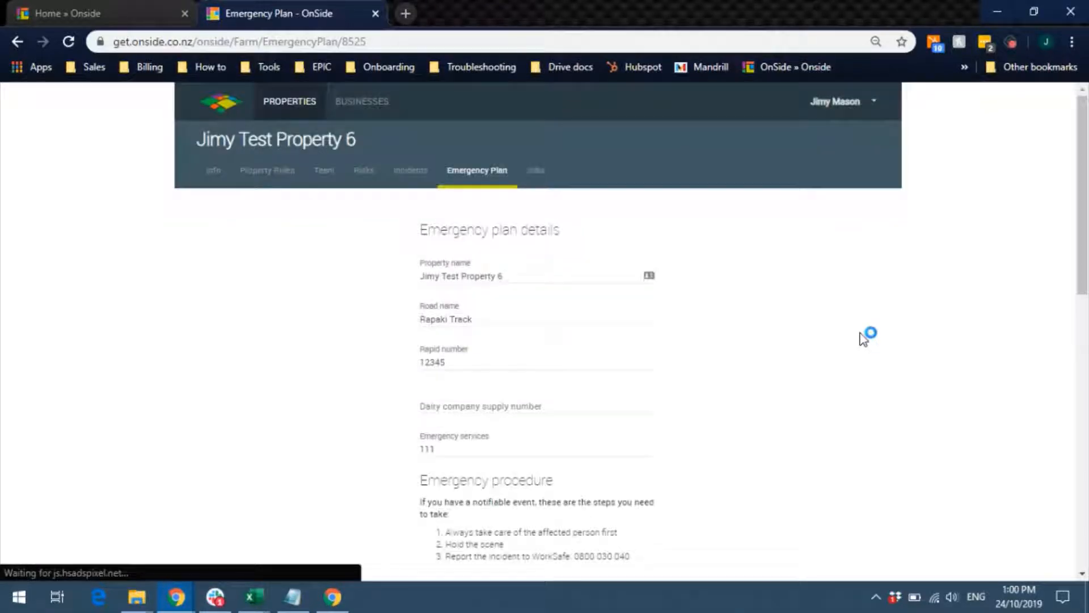
{"action": "left_click", "coordinate": [536, 174]}
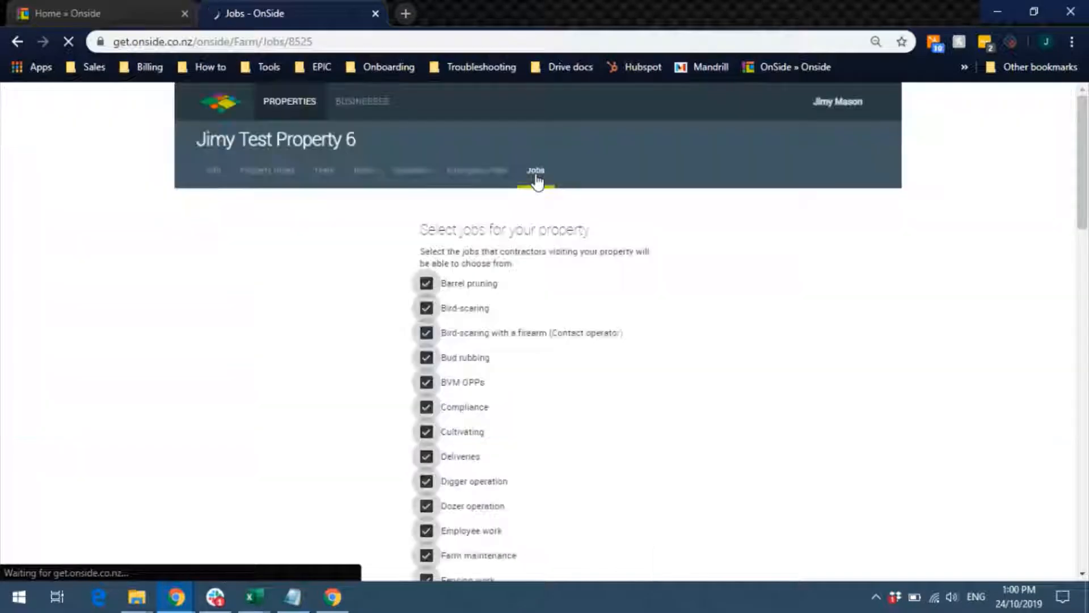
- Review the unticked job checkboxes for Jimy Test Property 6, then return to the properties overview
{"action": "left_click_drag", "start_coordinate": [1083, 177], "coordinate": [1087, 206]}
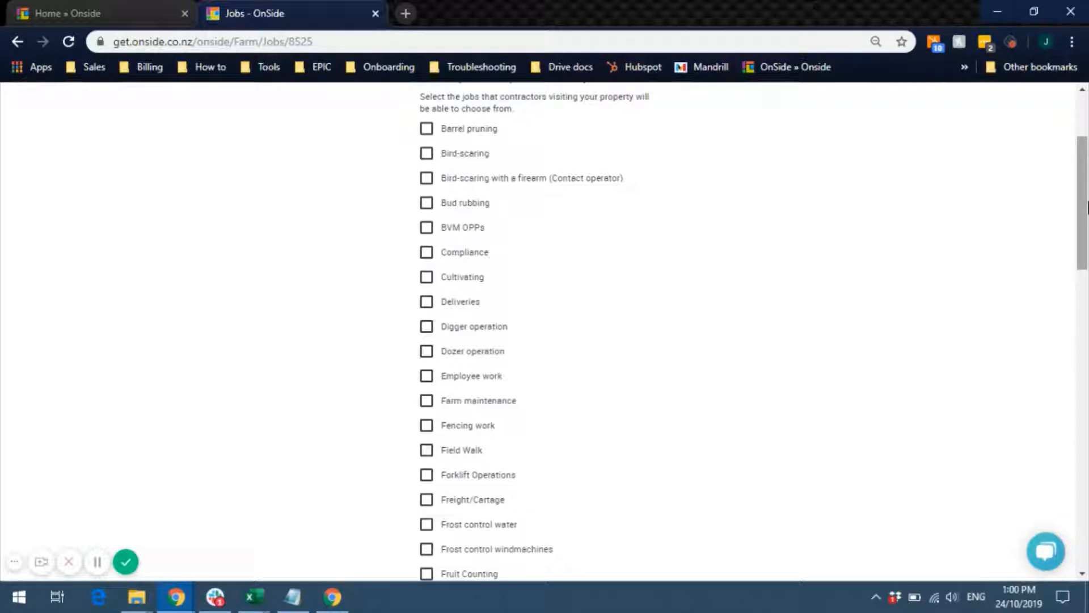
{"action": "scroll", "coordinate": [1088, 207], "scroll_direction": "up", "scroll_amount": 3}
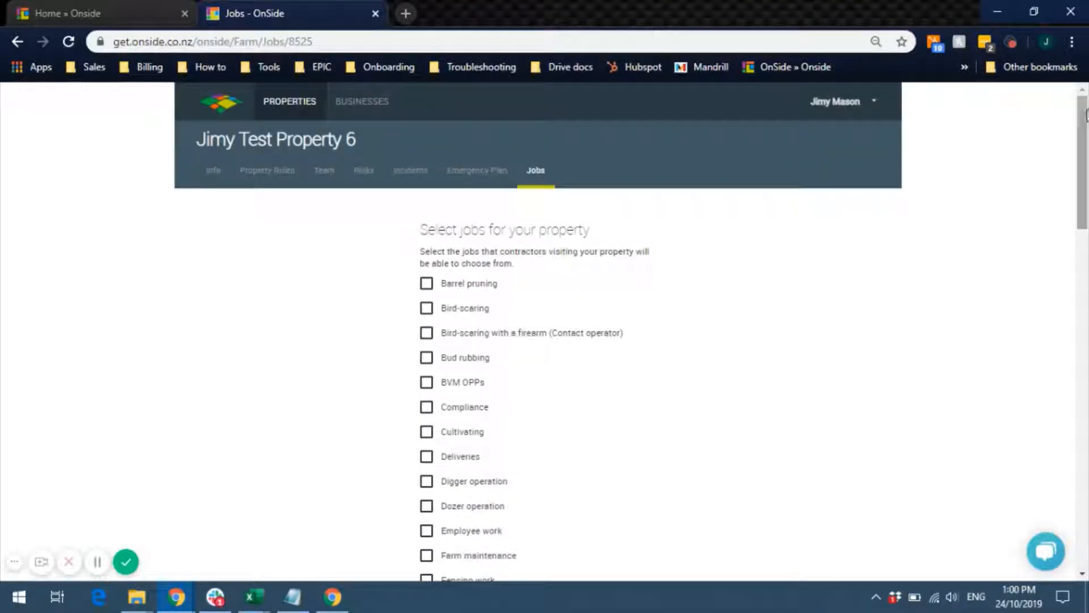
{"action": "left_click", "coordinate": [217, 113]}
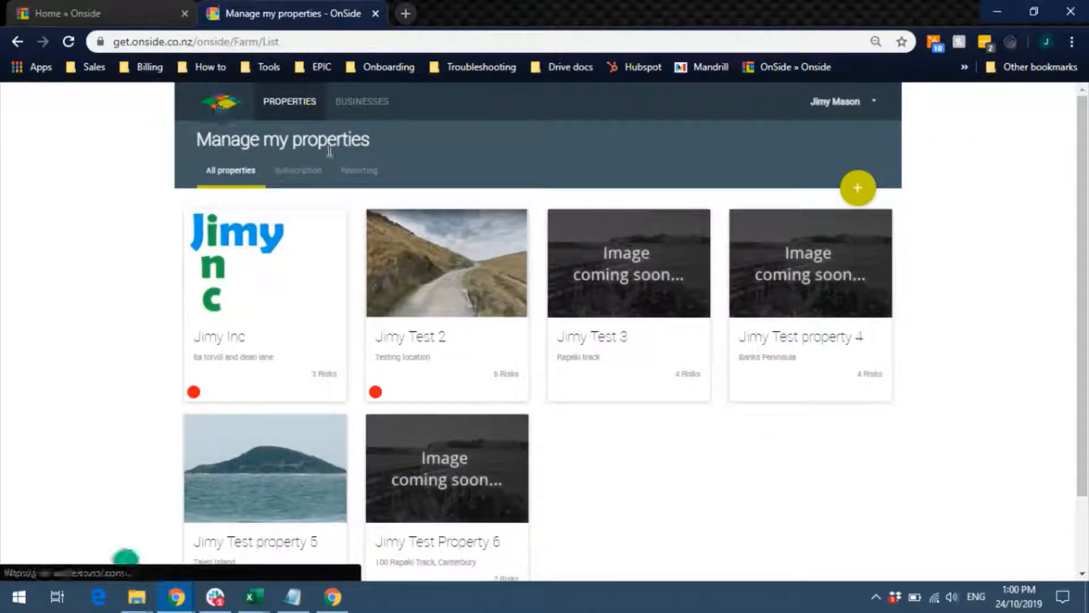
- On the Reporting page, tick Jimy Test Property 6 and keep Risks as the report type
{"action": "left_click", "coordinate": [359, 170]}
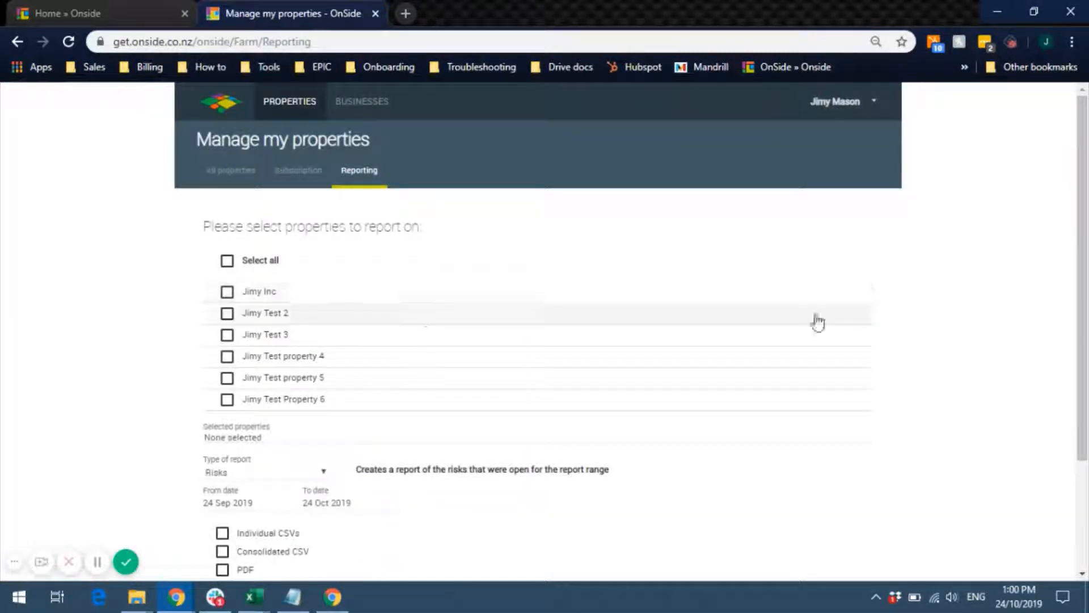
{"action": "scroll", "coordinate": [359, 132], "scroll_direction": "down", "scroll_amount": 2}
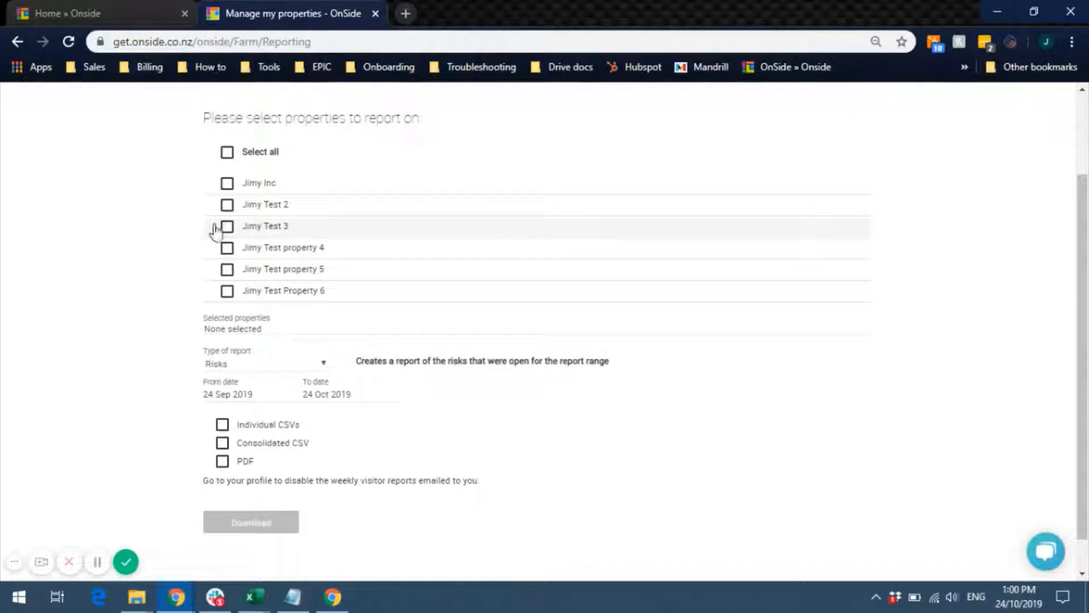
{"action": "left_click", "coordinate": [226, 292]}
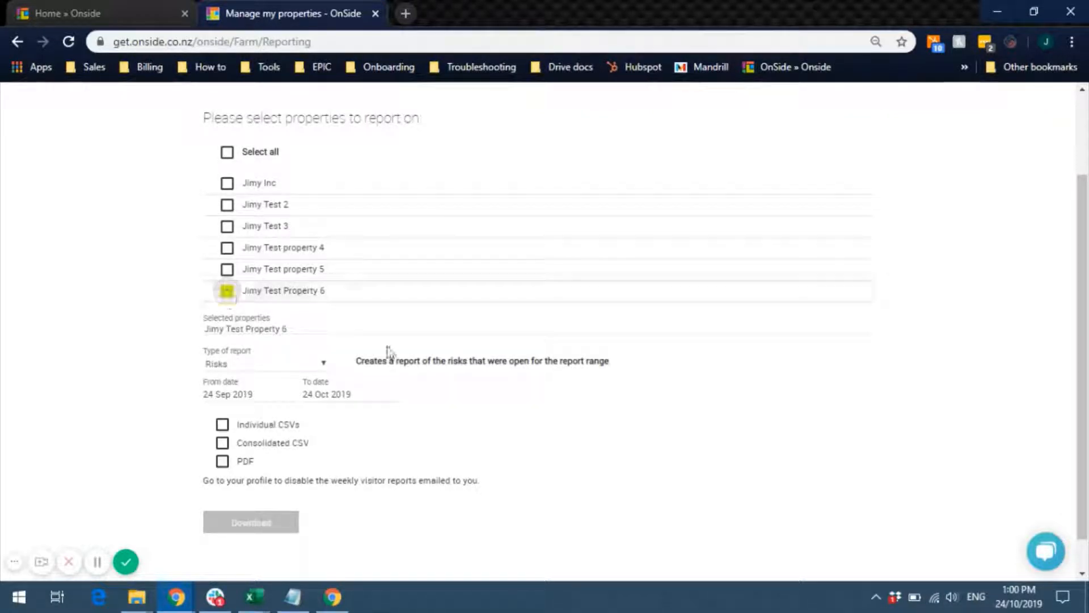
{"action": "left_click", "coordinate": [324, 365]}
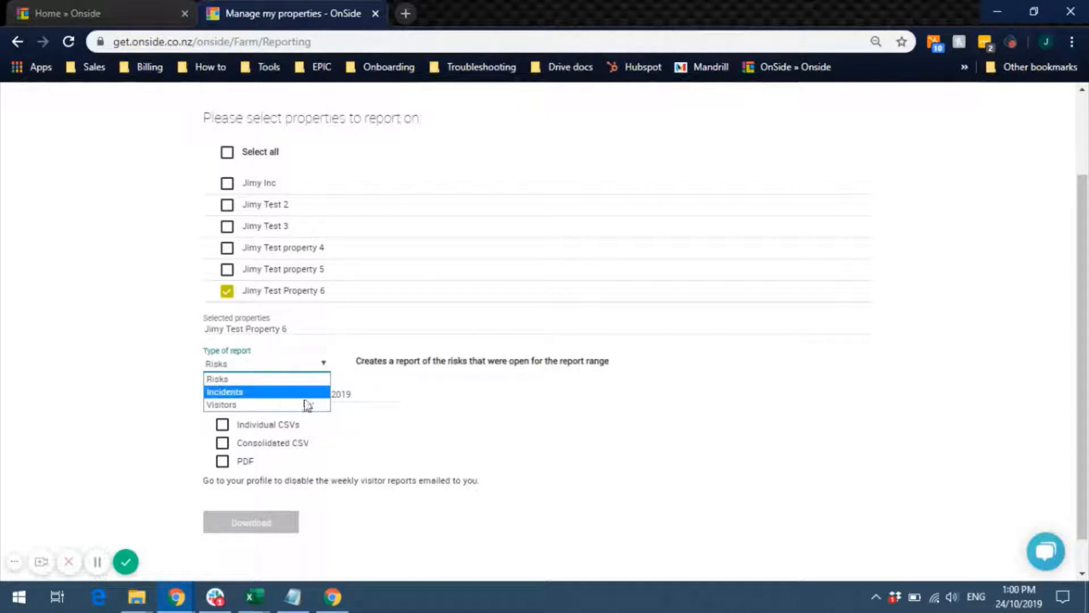
{"action": "left_click", "coordinate": [392, 453]}
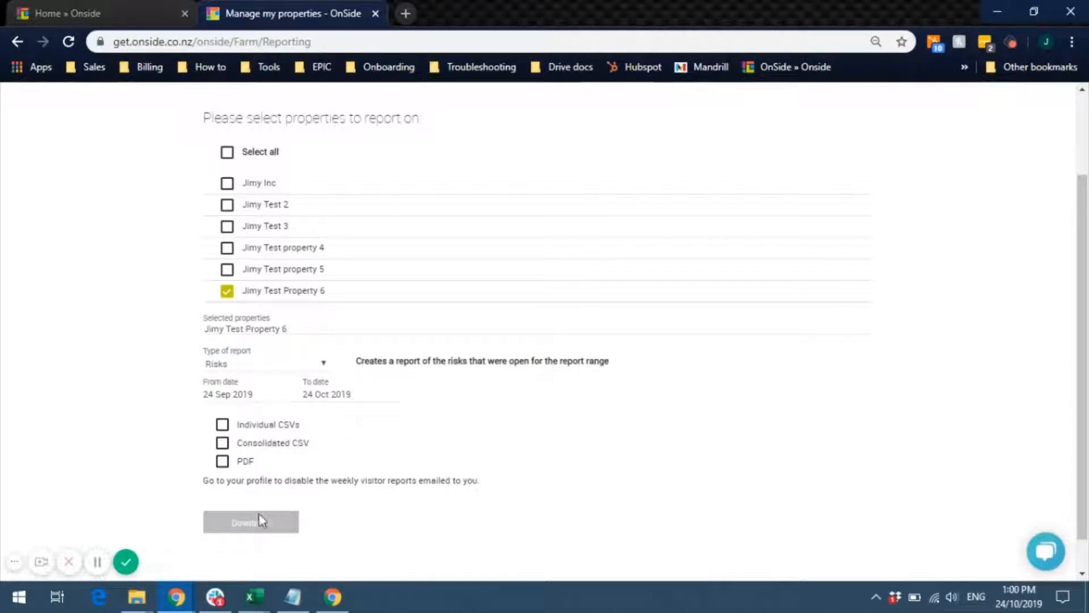
{"action": "left_click_drag", "start_coordinate": [1083, 255], "coordinate": [1086, 154]}
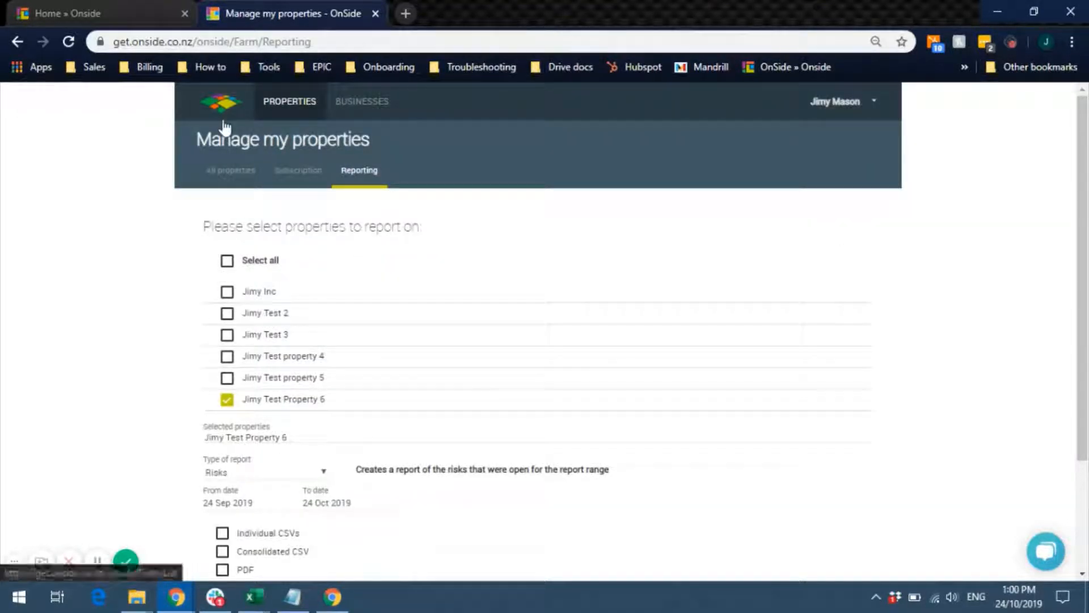